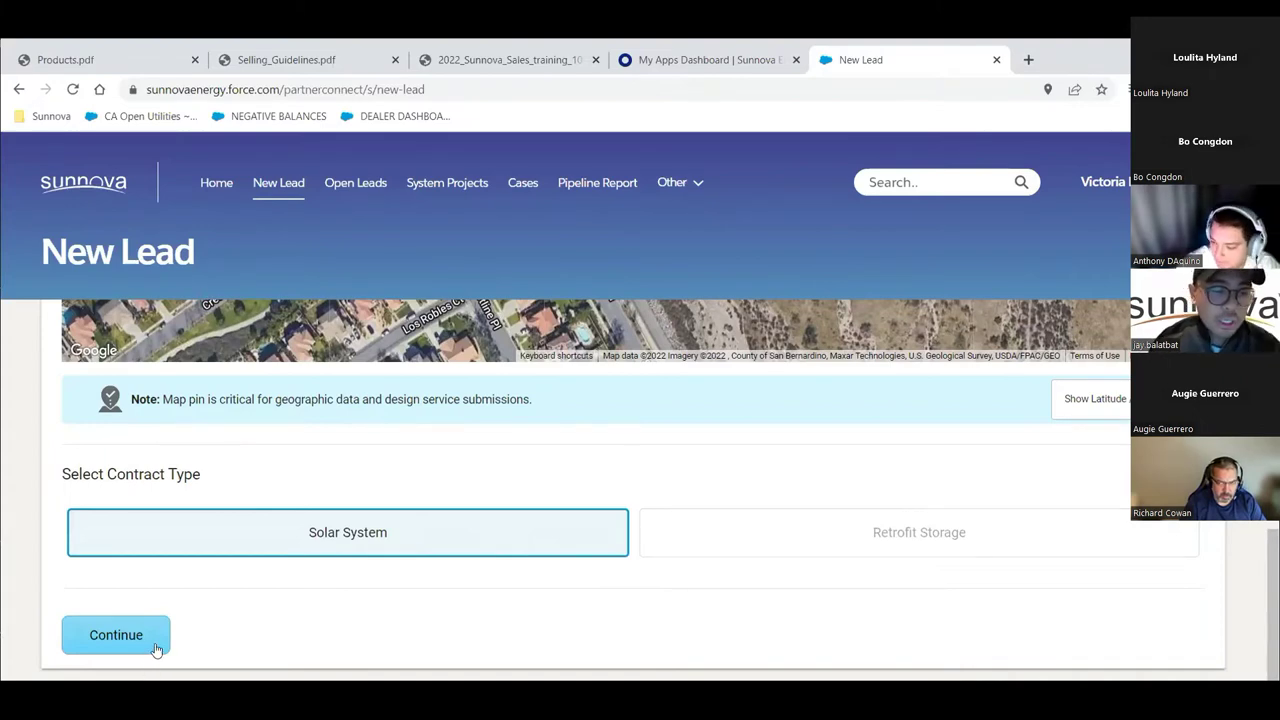
Step: Continue the Solar System lead to address verification and review the installation address and verification options
left_click(155, 646)
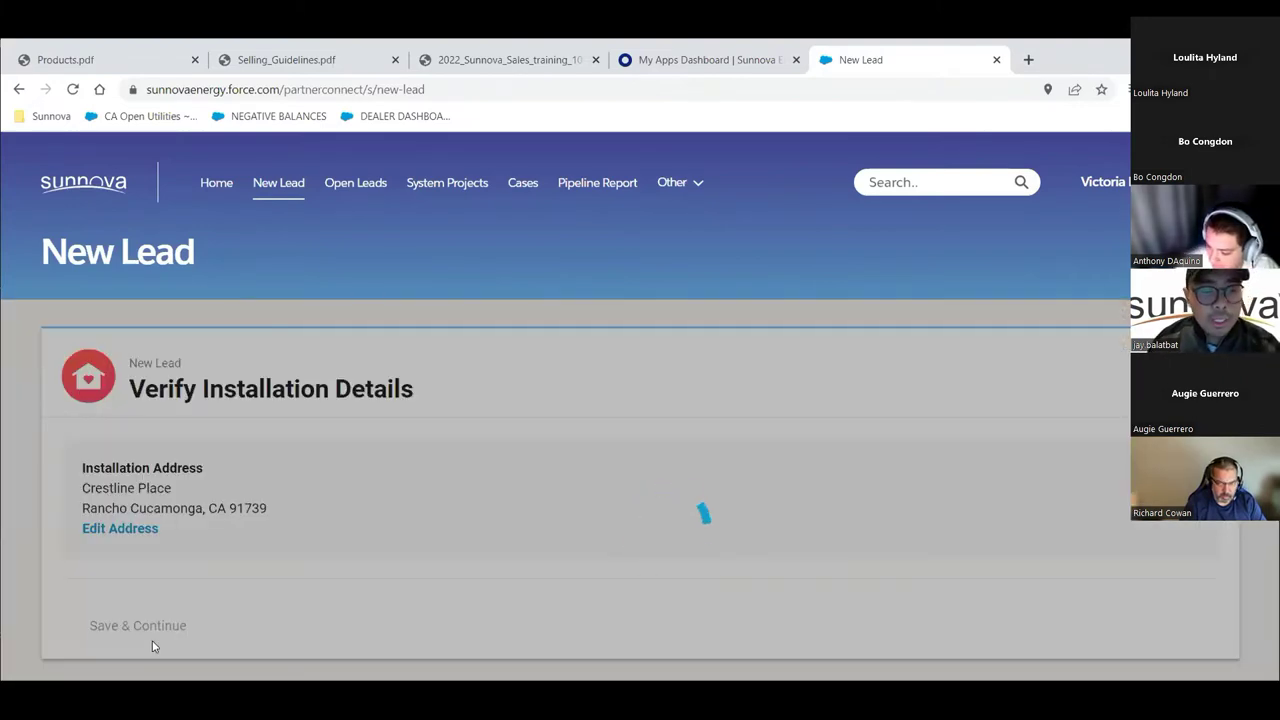
scroll(314, 526, "down", 2)
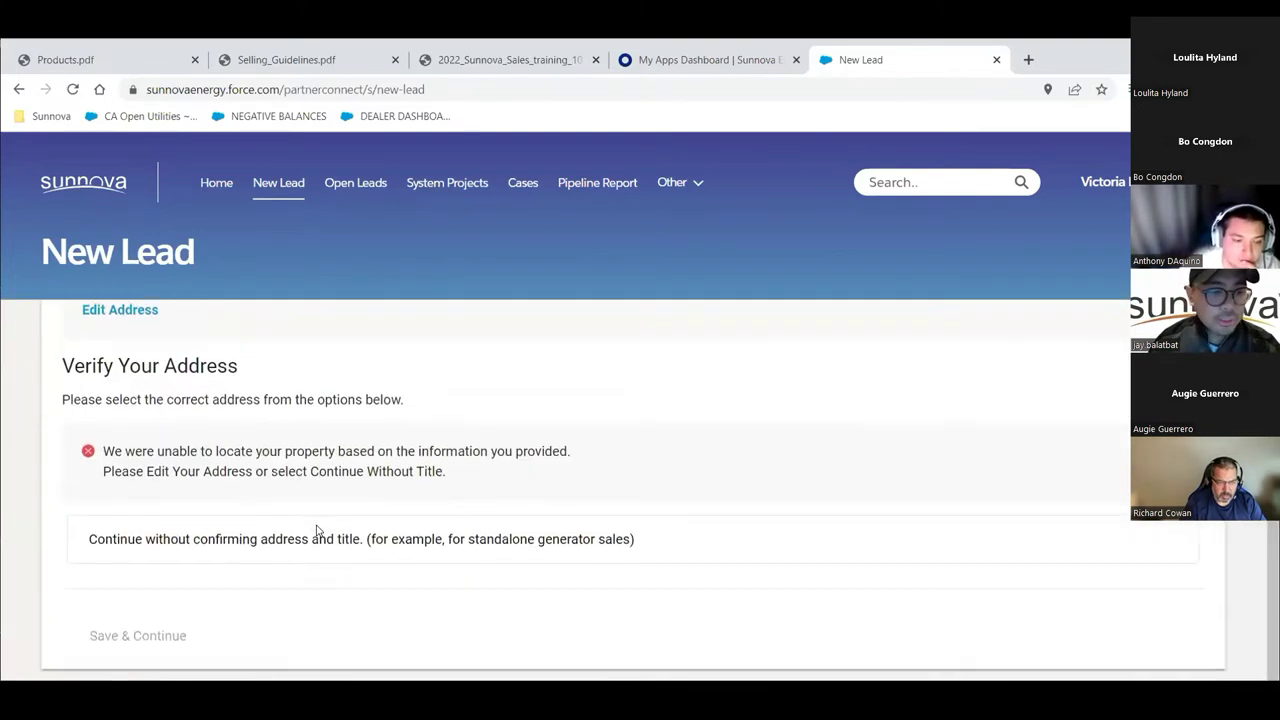
scroll(190, 509, "up", 2)
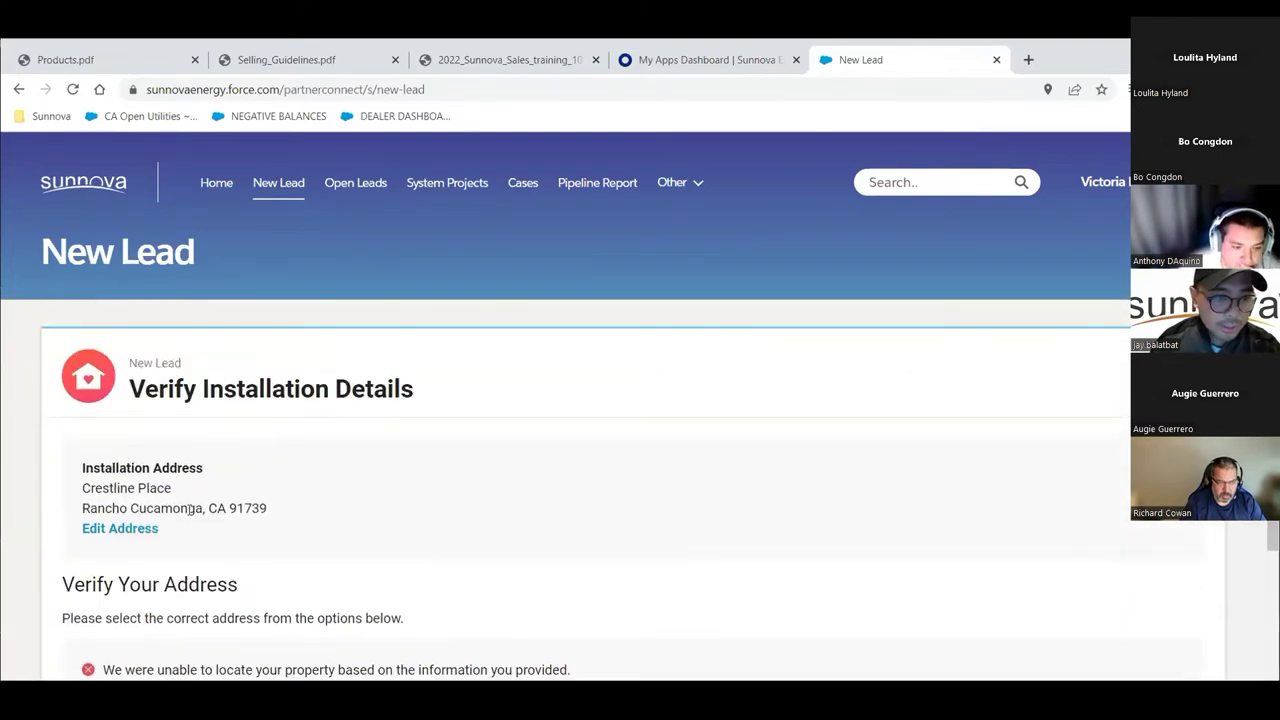
scroll(175, 535, "down", 2)
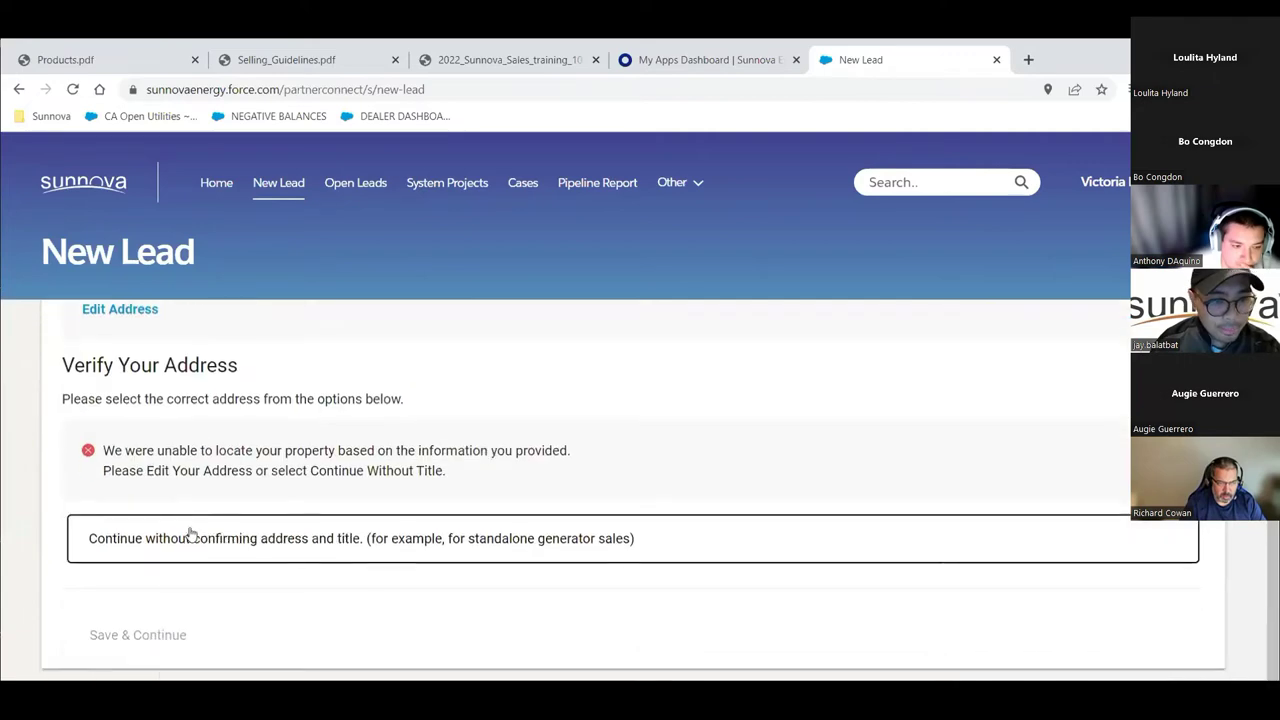
scroll(174, 430, "up", 2)
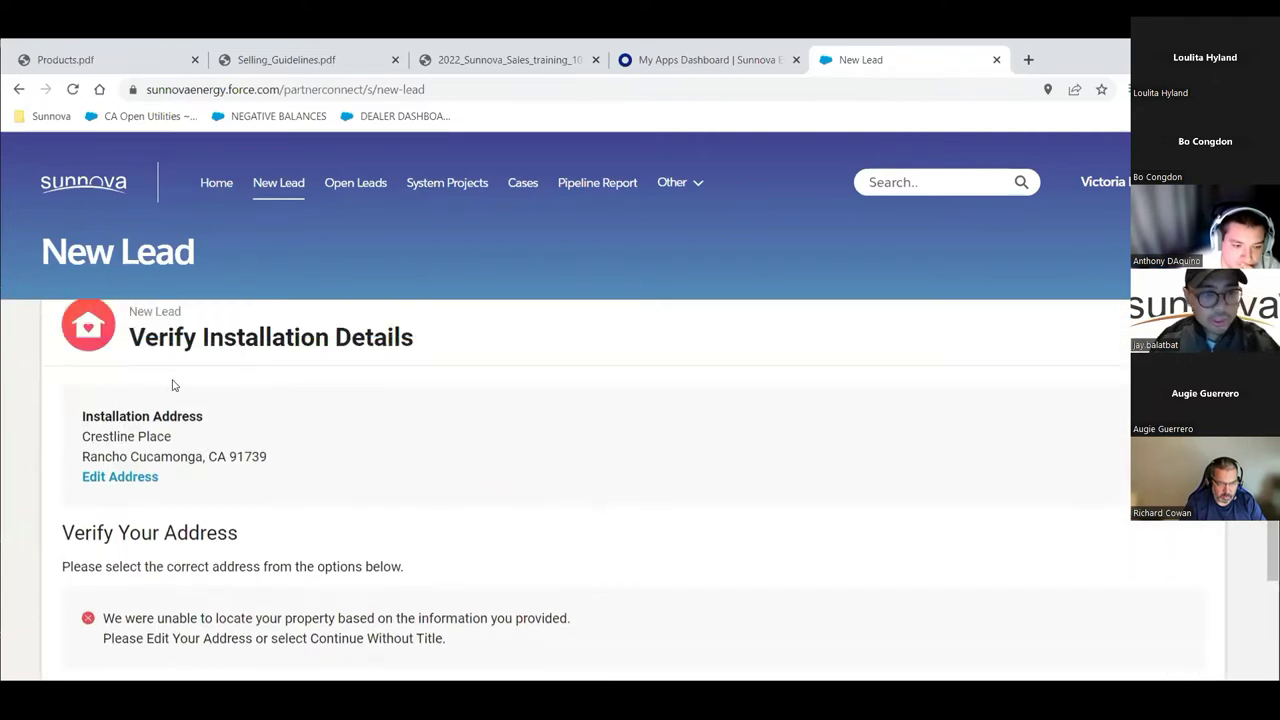
Step: Try to add the house number to the service address and resubmit it for verification
left_click(120, 477)
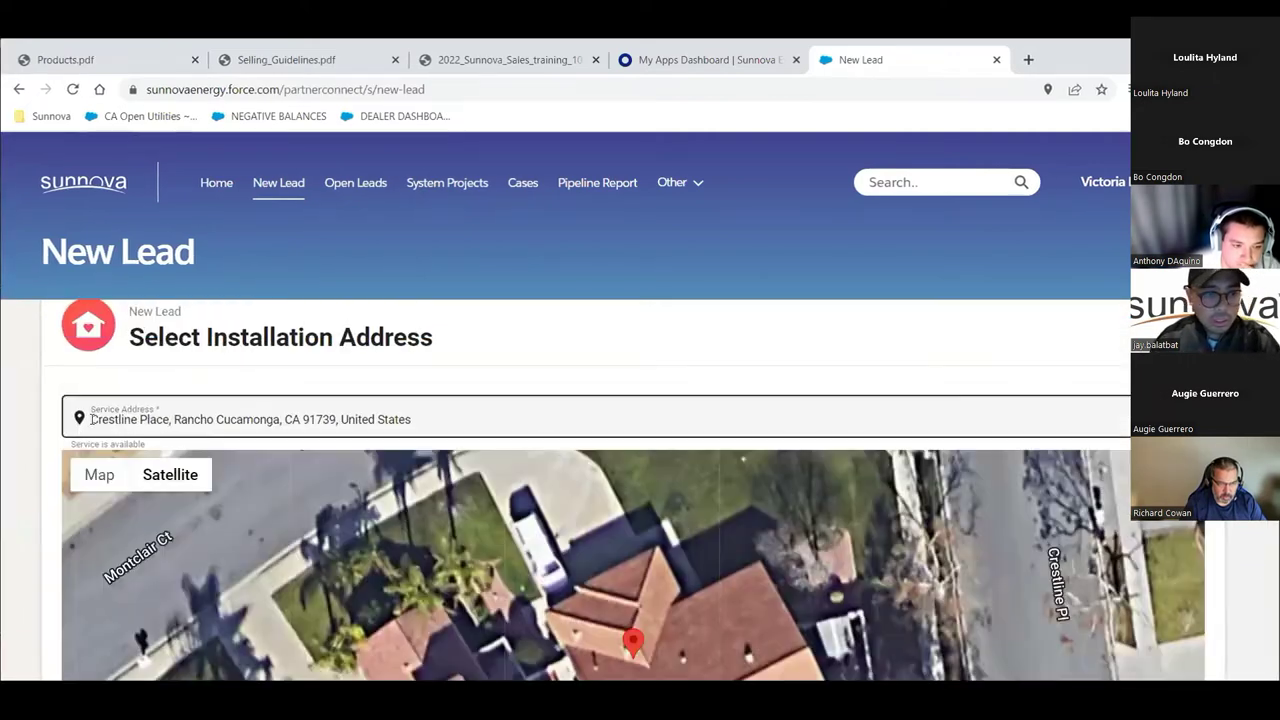
left_click(95, 419)
type("14065")
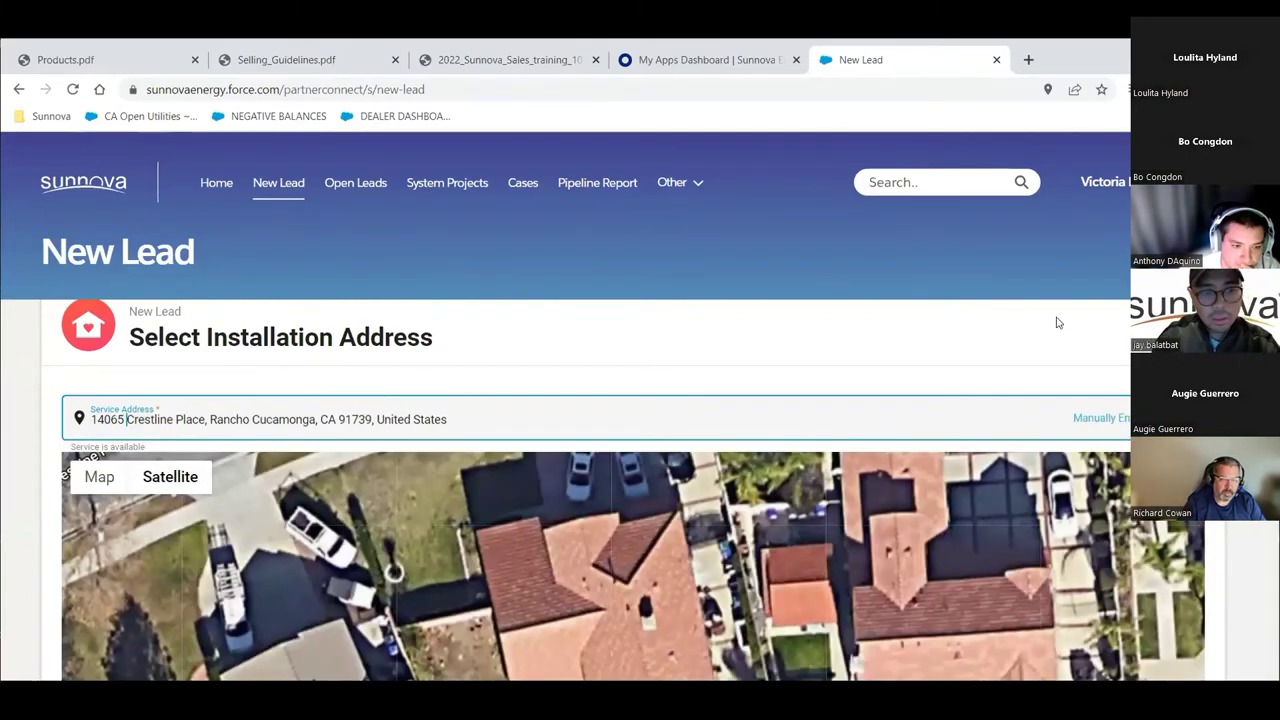
scroll(675, 347, "down", 2)
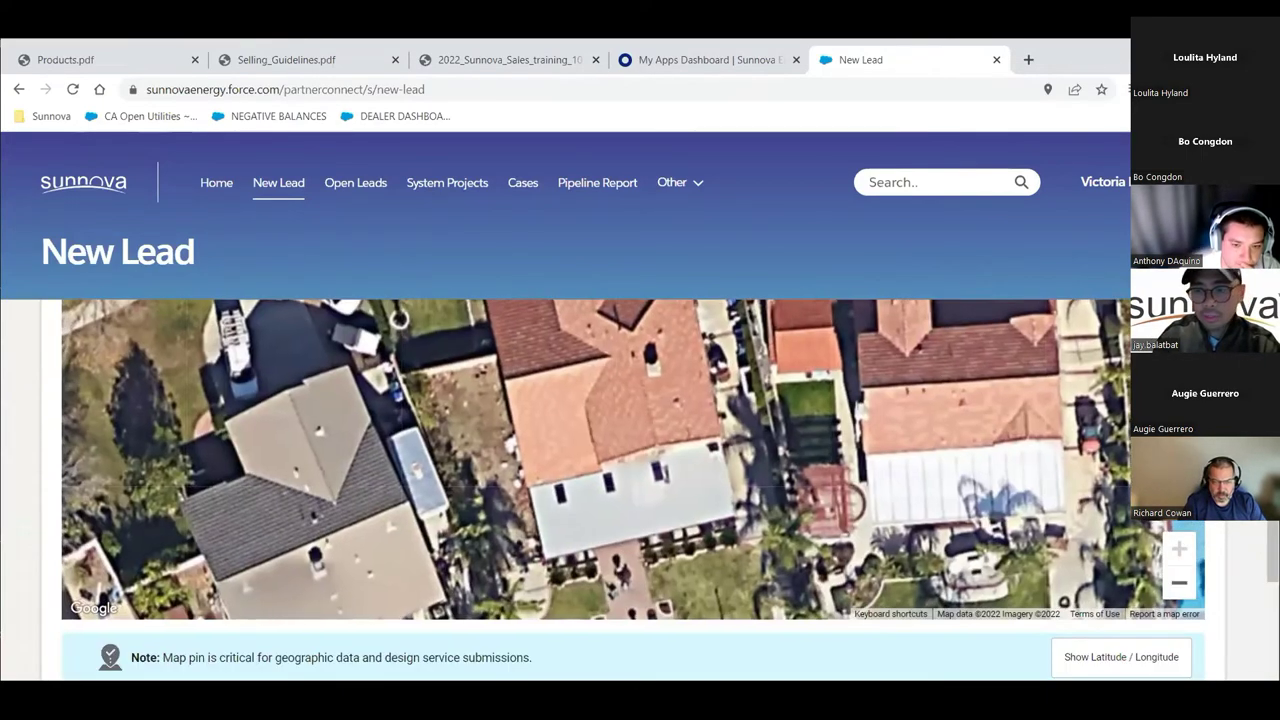
scroll(640, 490, "up", 2)
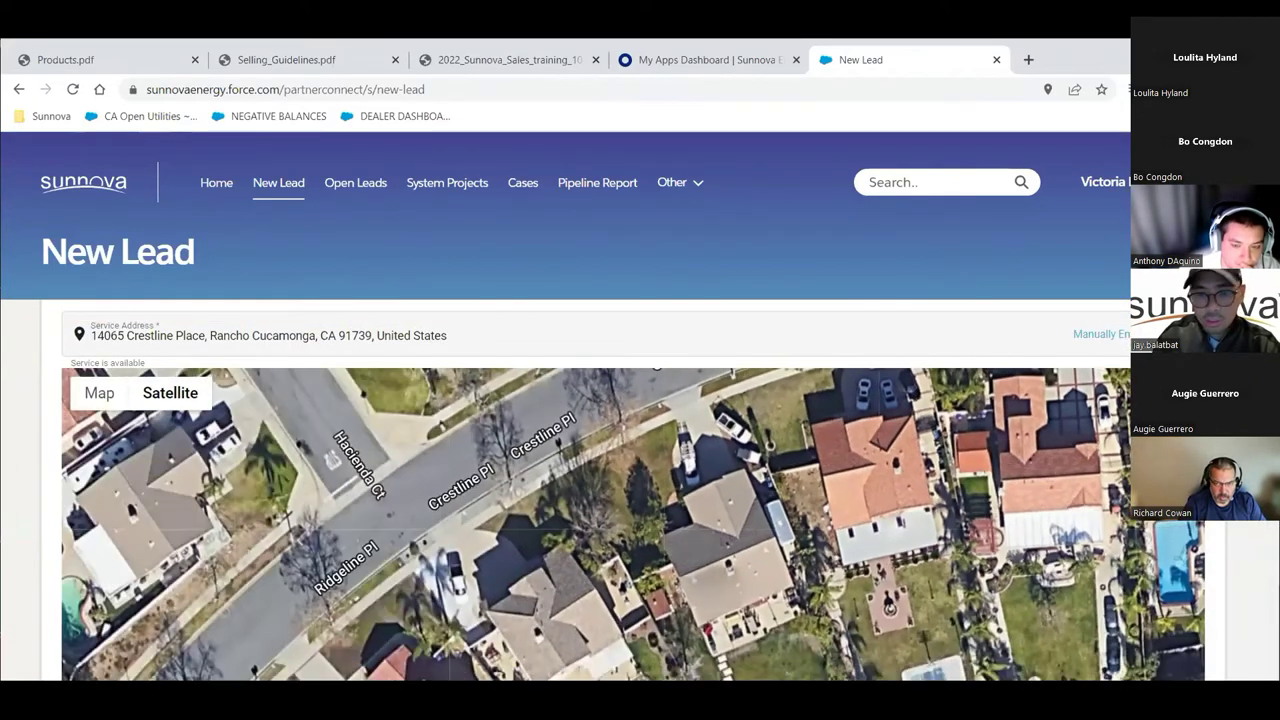
scroll(49, 561, "down", 2)
scroll(49, 561, "down", 2)
left_click(125, 628)
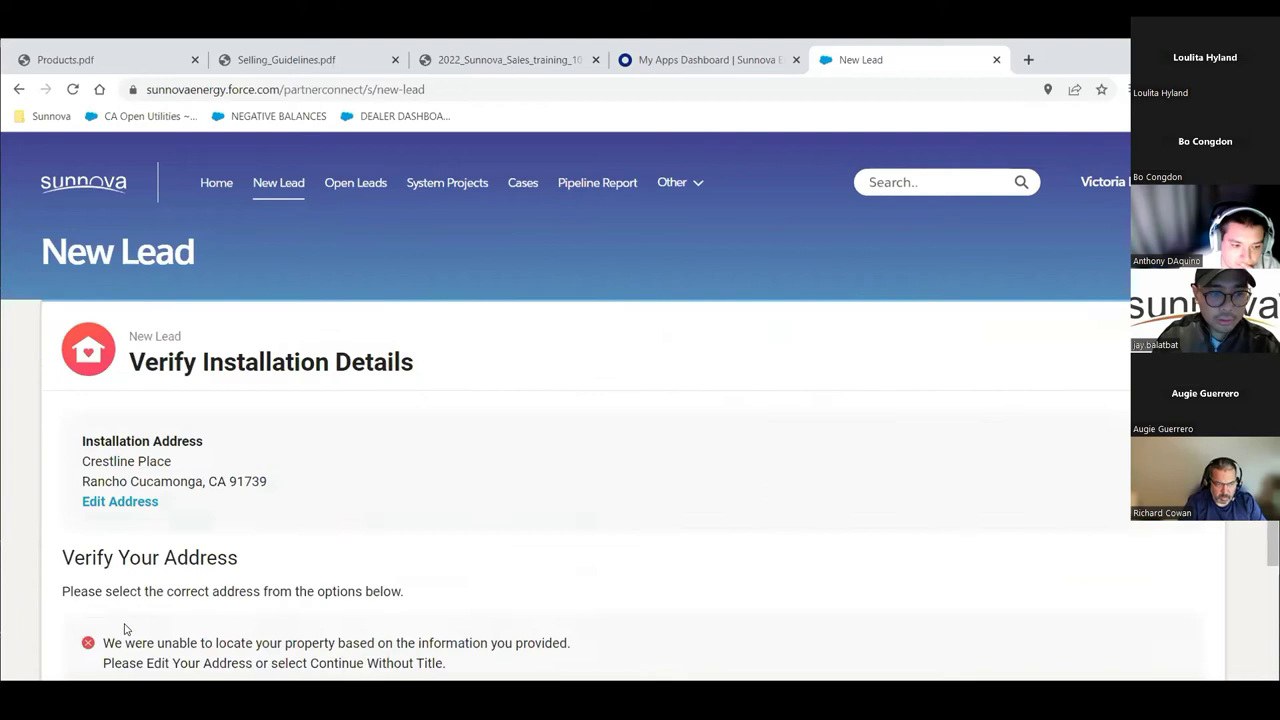
Step: Choose to continue without confirming address and title, and save a contact with first and last name "test"
scroll(222, 556, "down", 2)
left_click(200, 534)
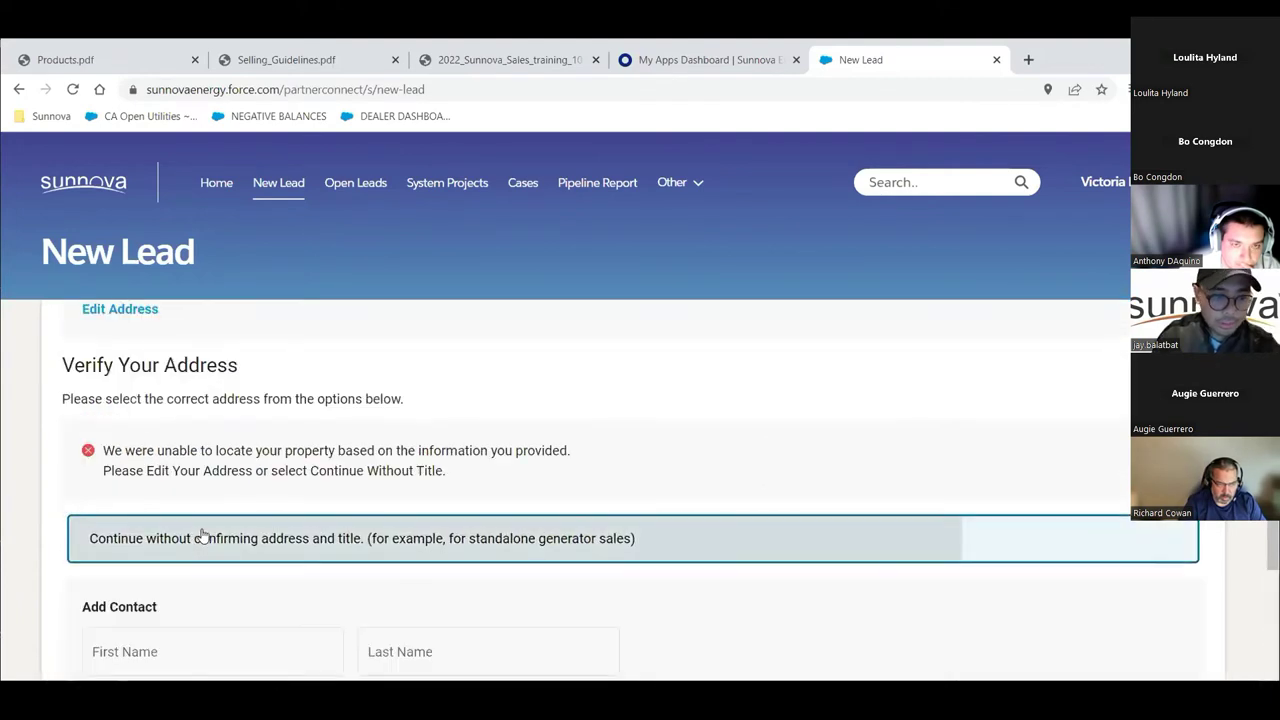
scroll(189, 649, "down", 3)
left_click(205, 398)
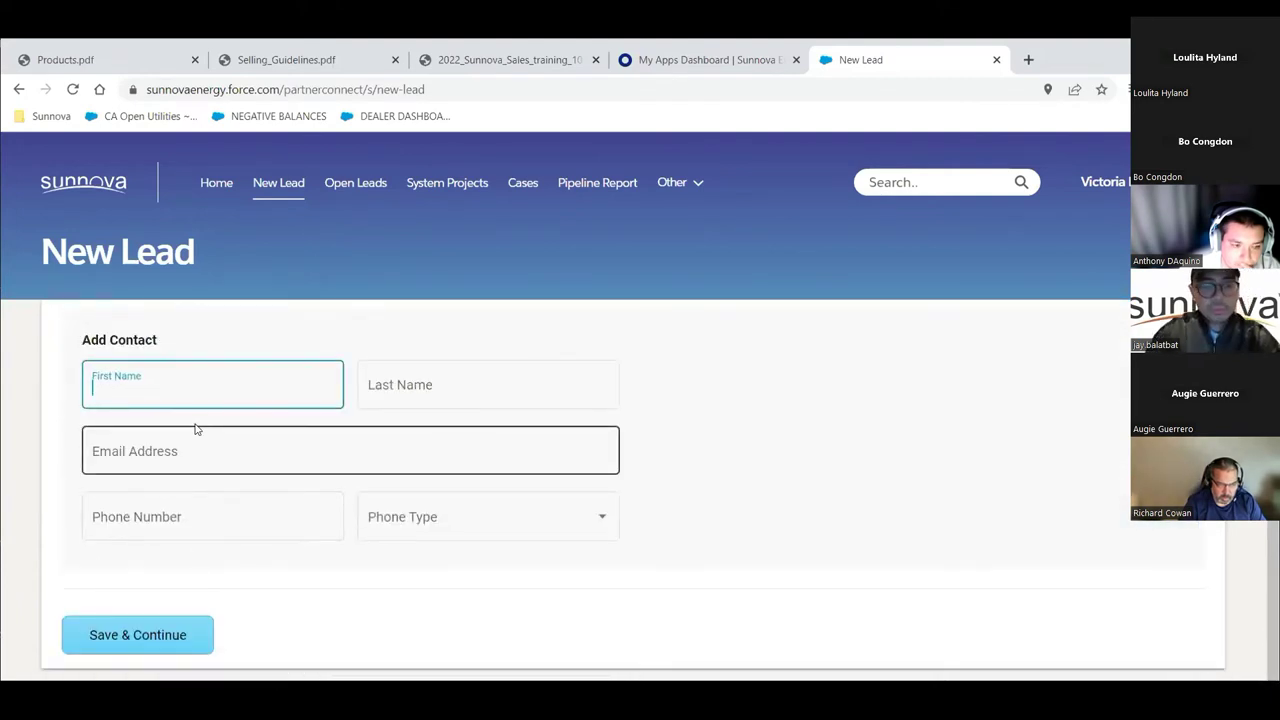
type("test")
key("Tab")
type("test")
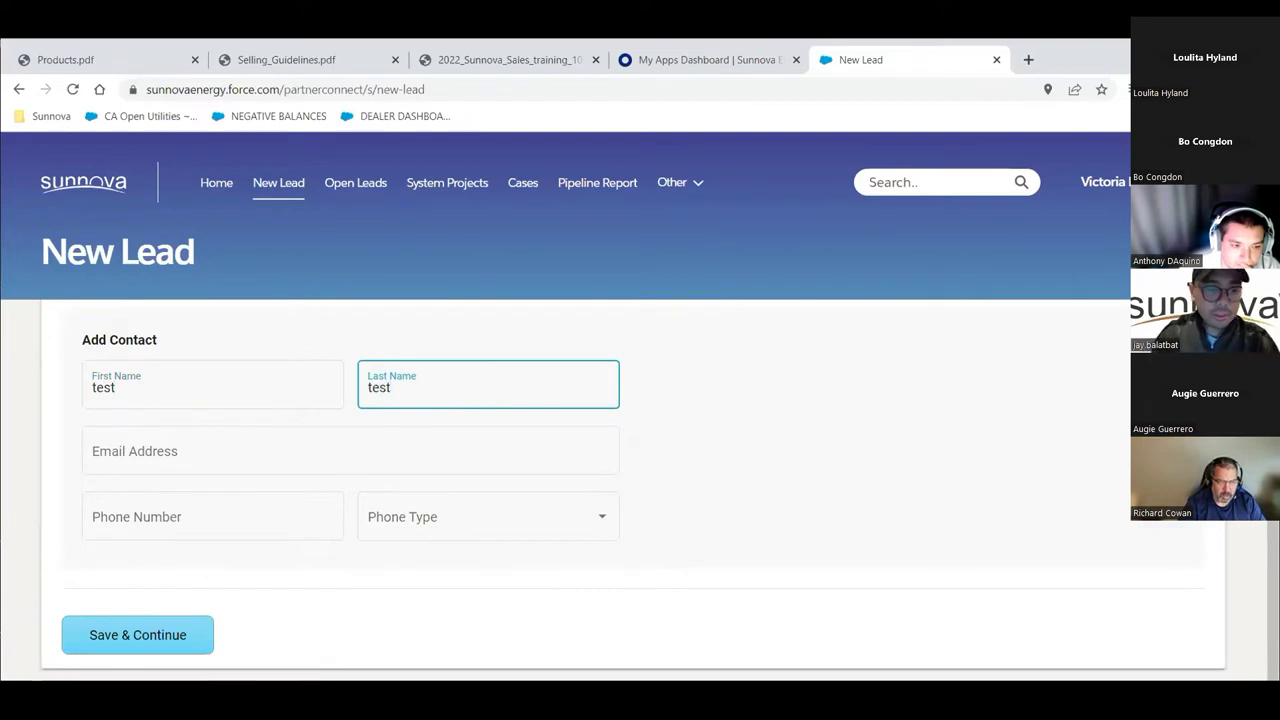
left_click(170, 627)
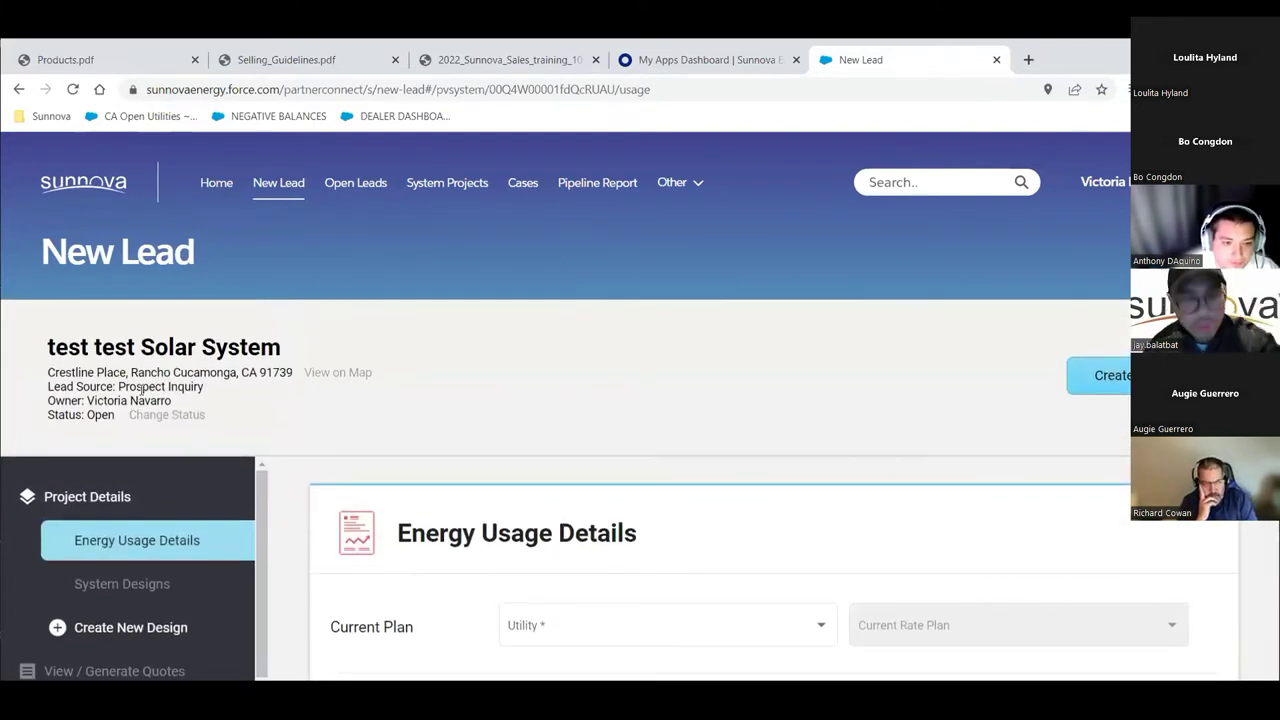
Step: Set the current utility to Southern California Edison (SCE) and the estimated annual utility increase to 2.9%
scroll(368, 430, "down", 3)
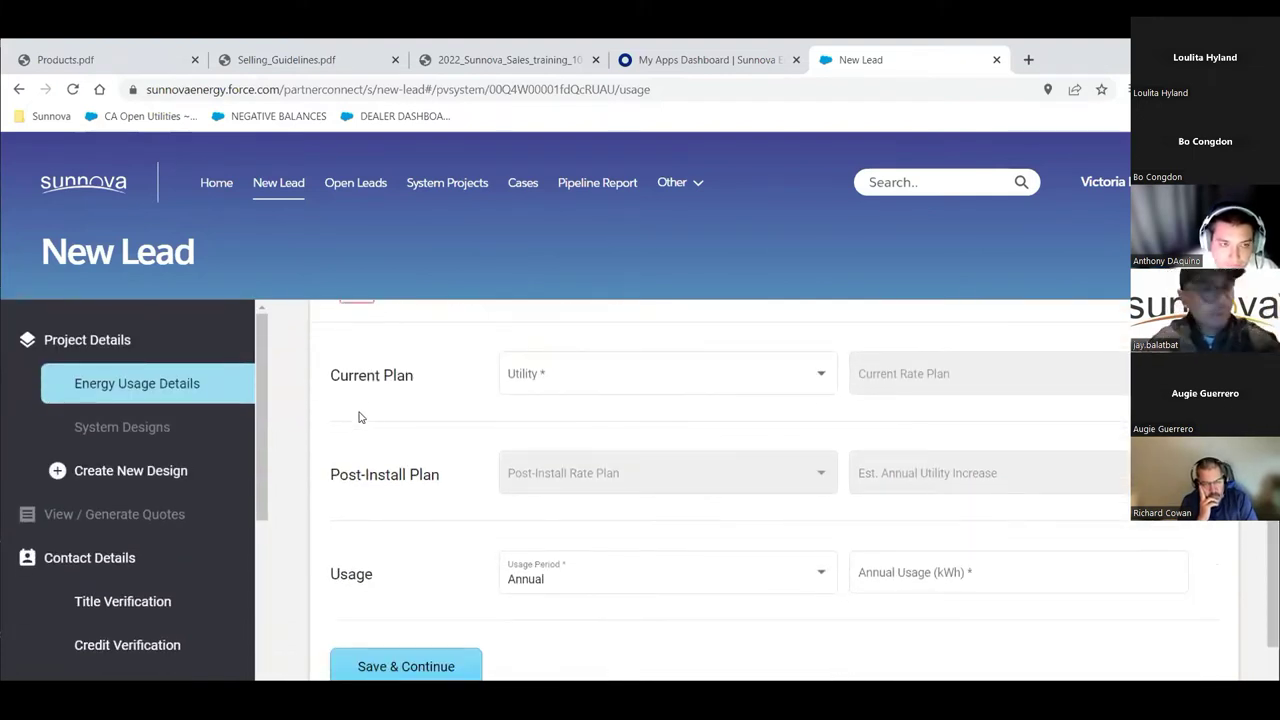
scroll(710, 514, "up", 1)
left_click(713, 472)
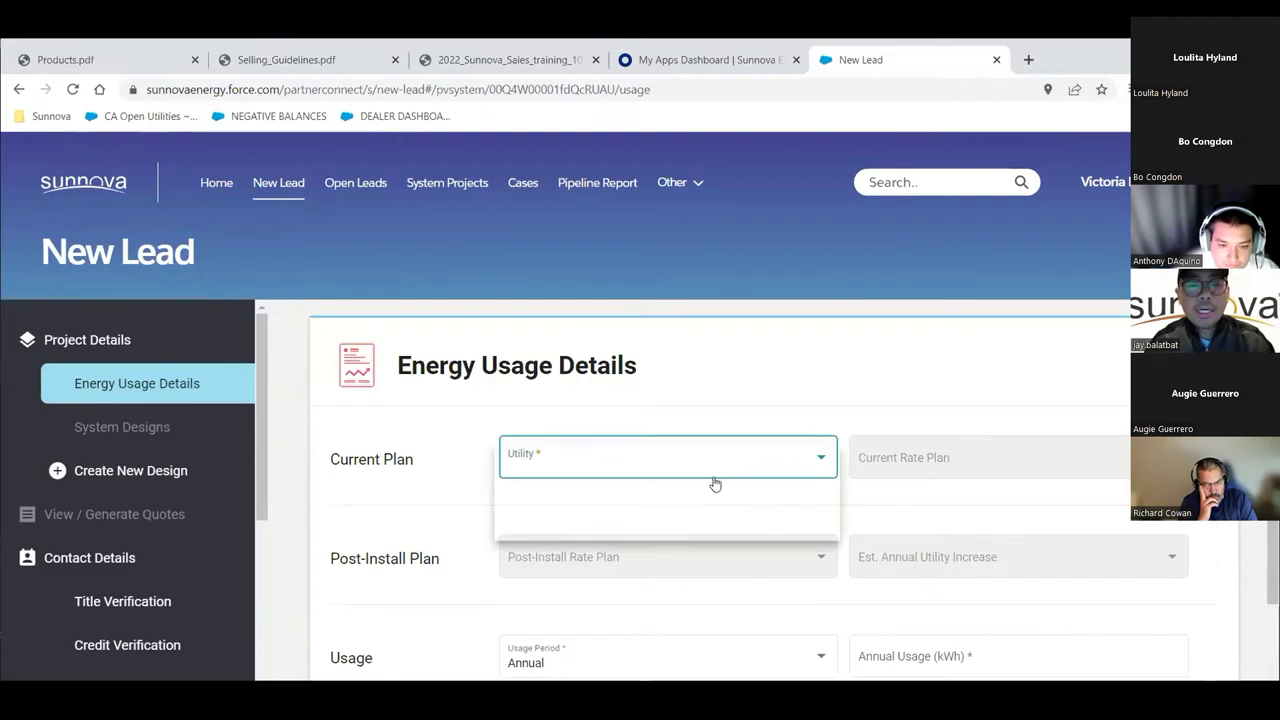
left_click(692, 461)
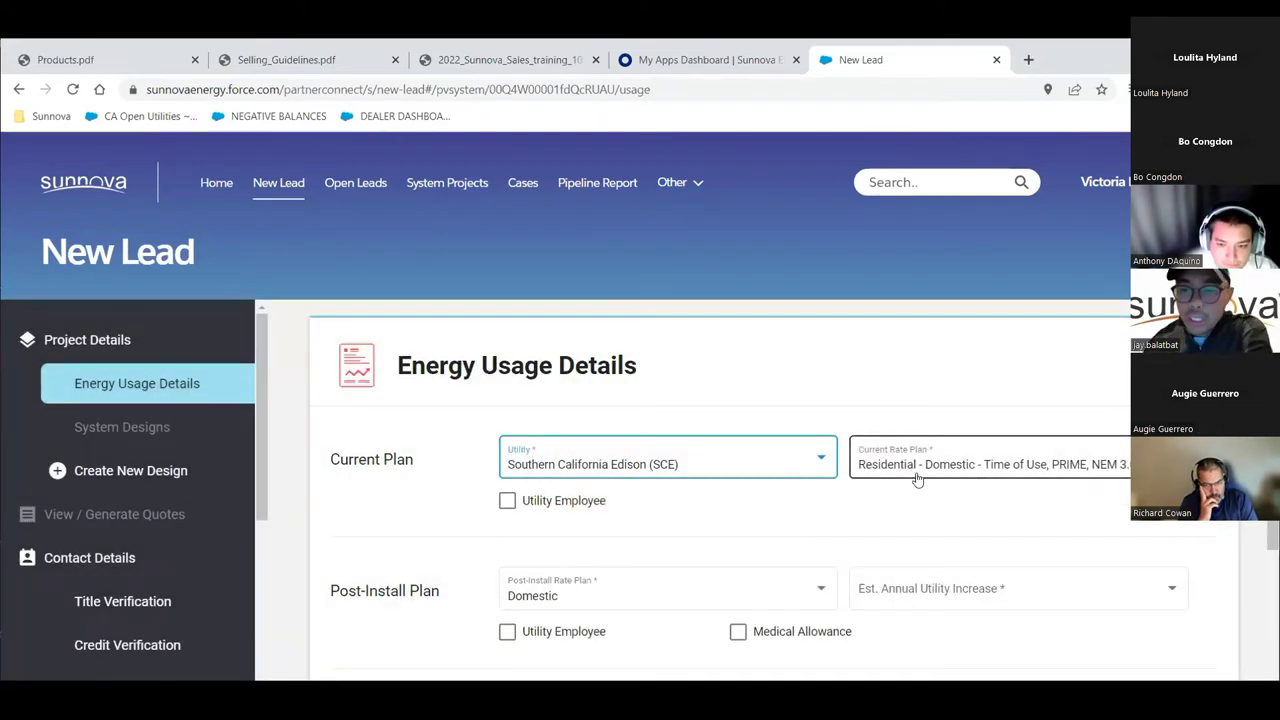
scroll(960, 485, "down", 1)
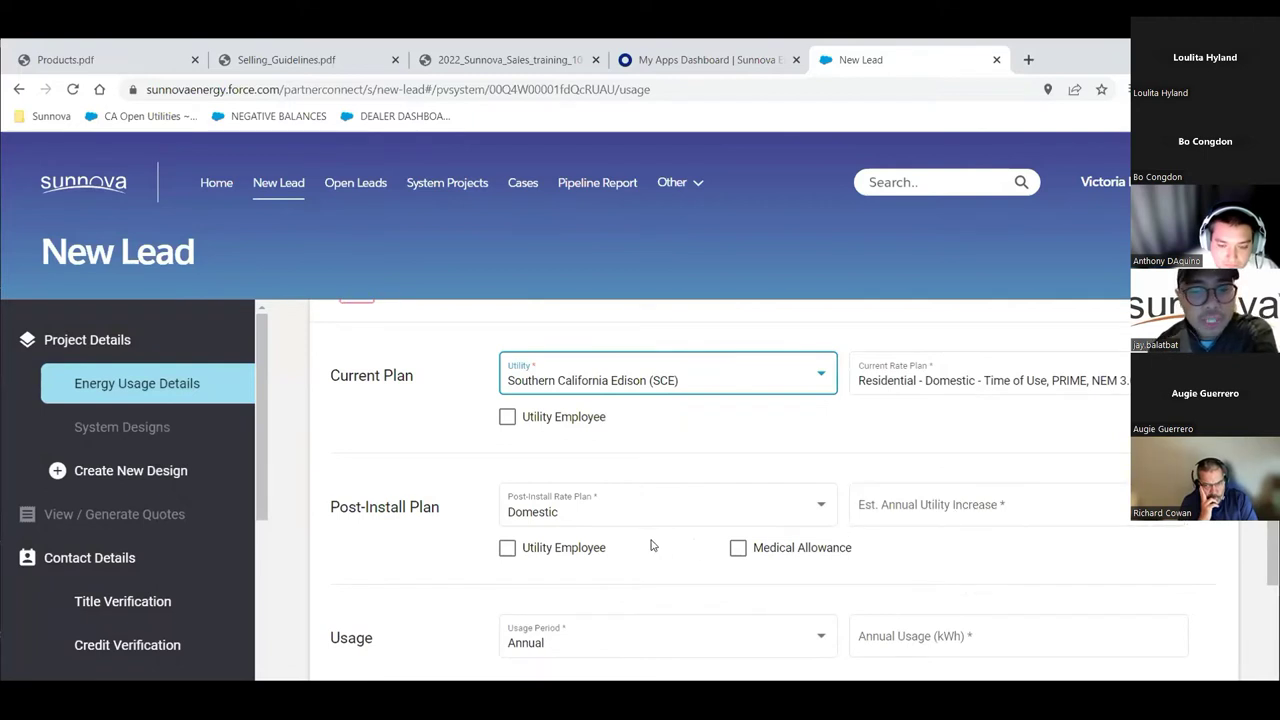
scroll(566, 522, "down", 2)
left_click(895, 338)
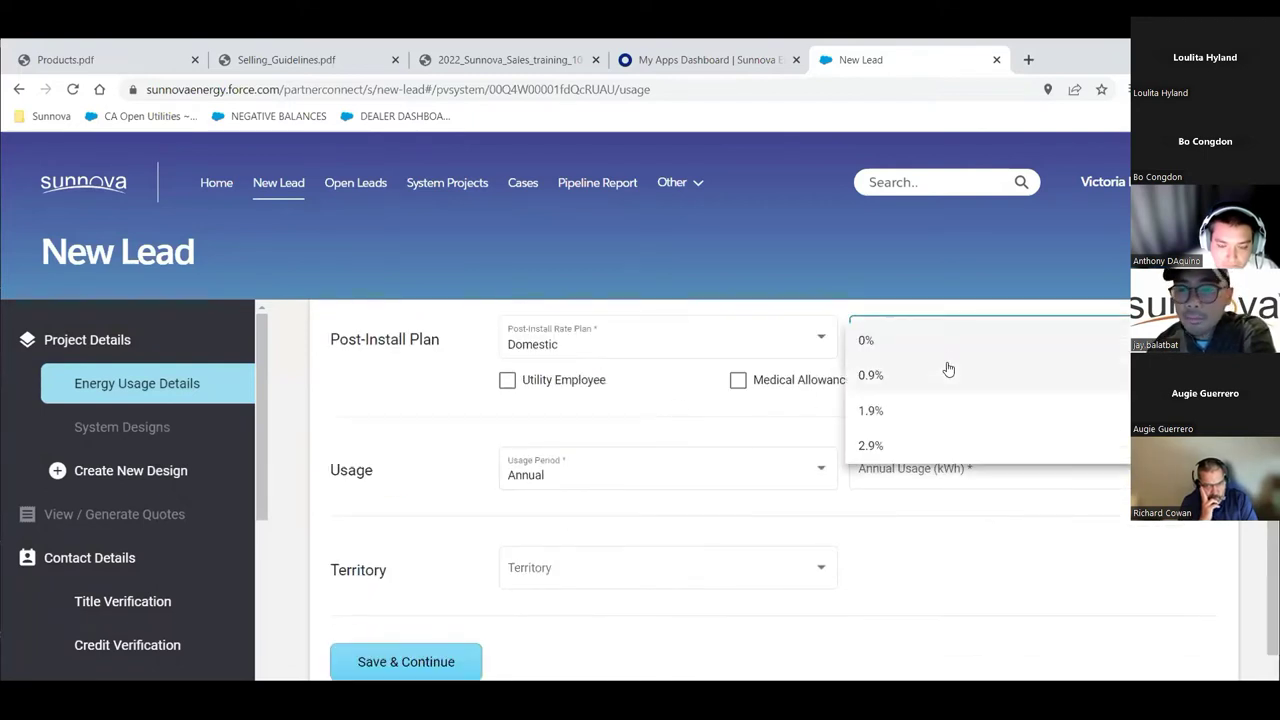
left_click(919, 443)
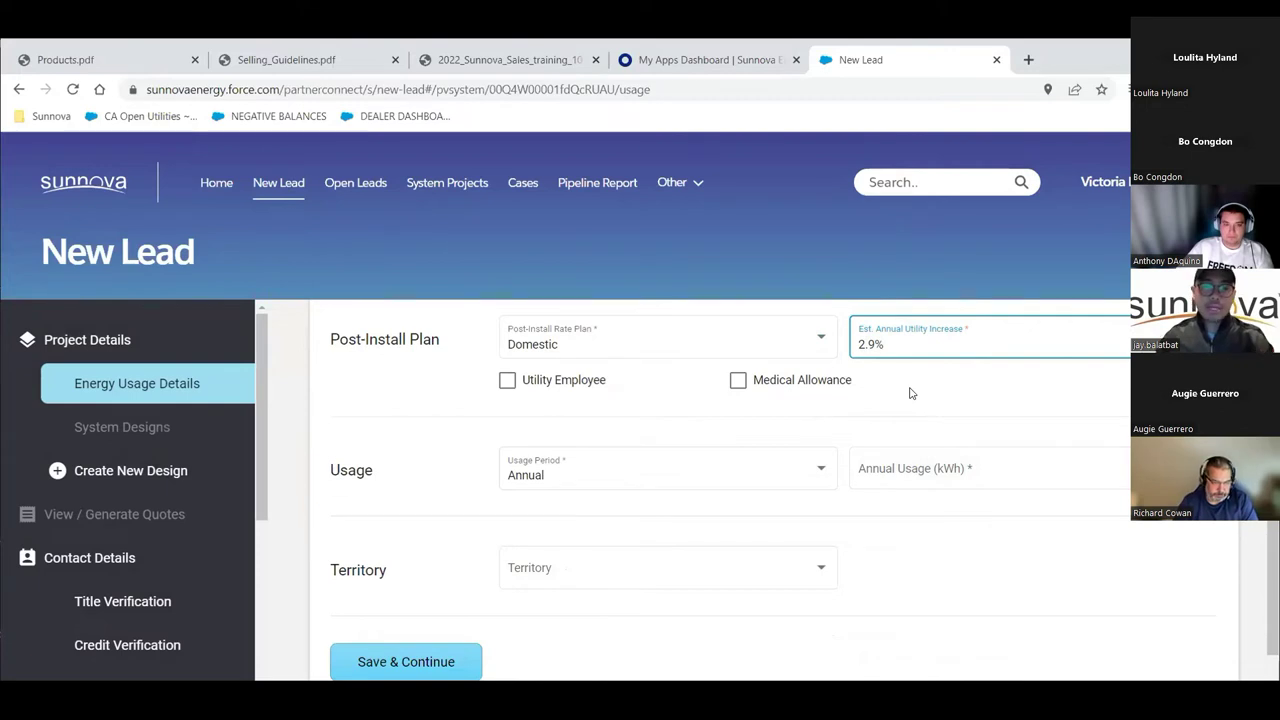
Step: Enter 10000 kWh annual usage with territory Baseline Region 10, and save the energy usage details
scroll(720, 521, "down", 1)
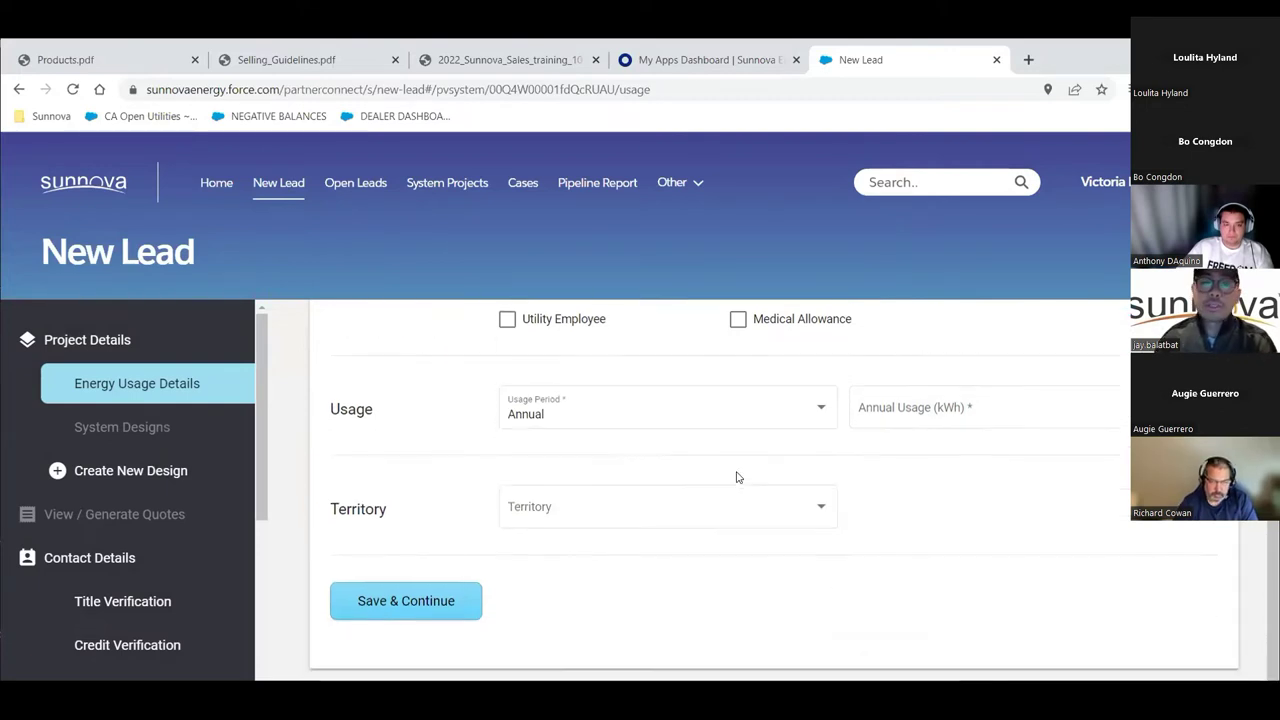
left_click(906, 409)
type("10000")
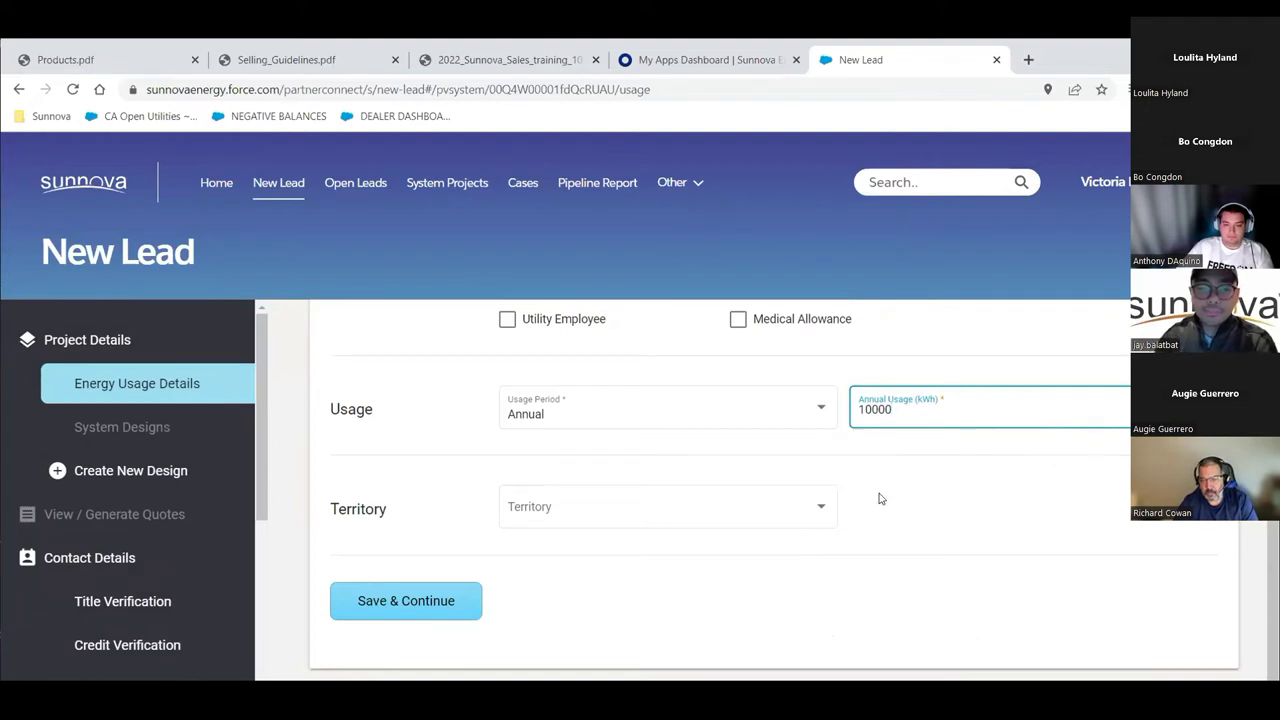
left_click(749, 509)
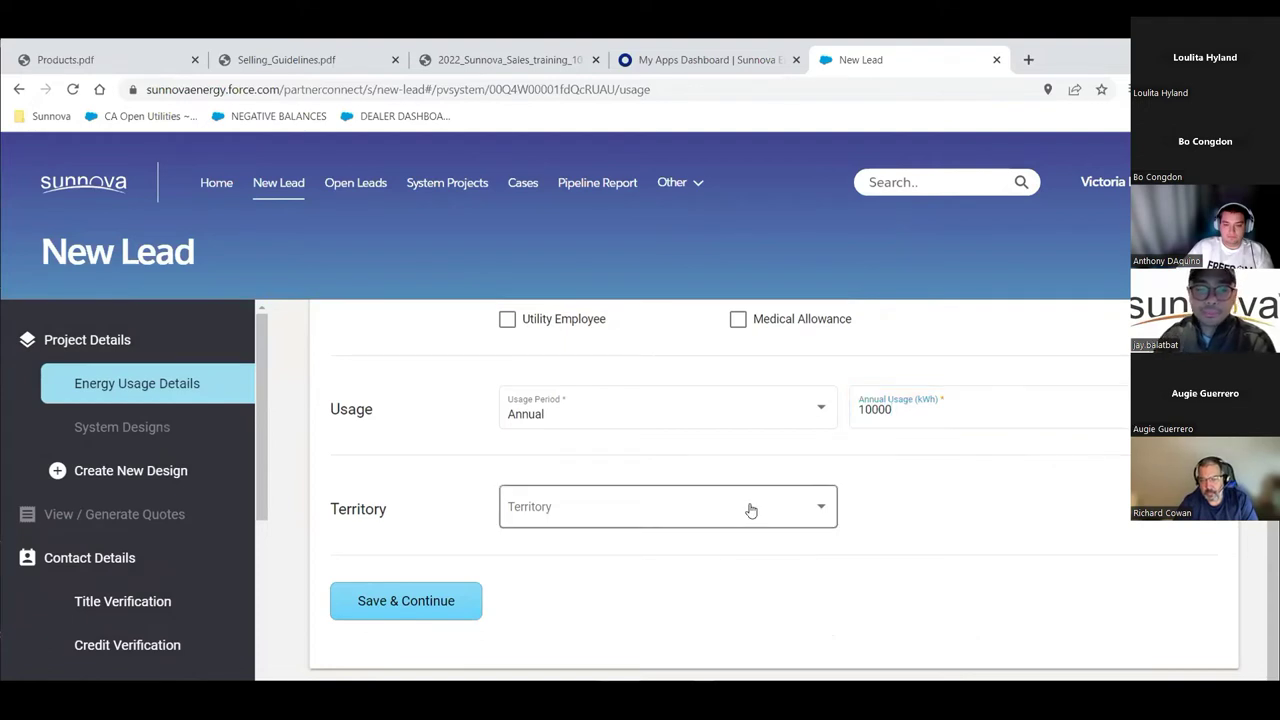
left_click(640, 511)
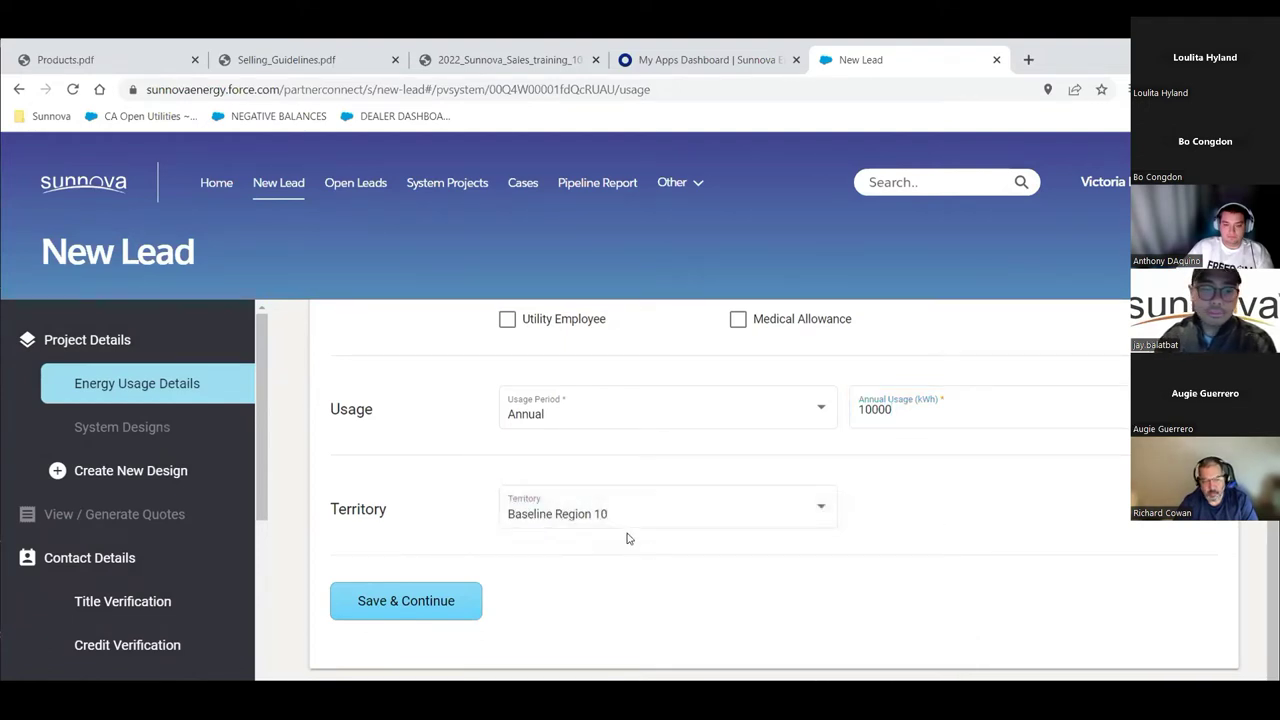
left_click(475, 584)
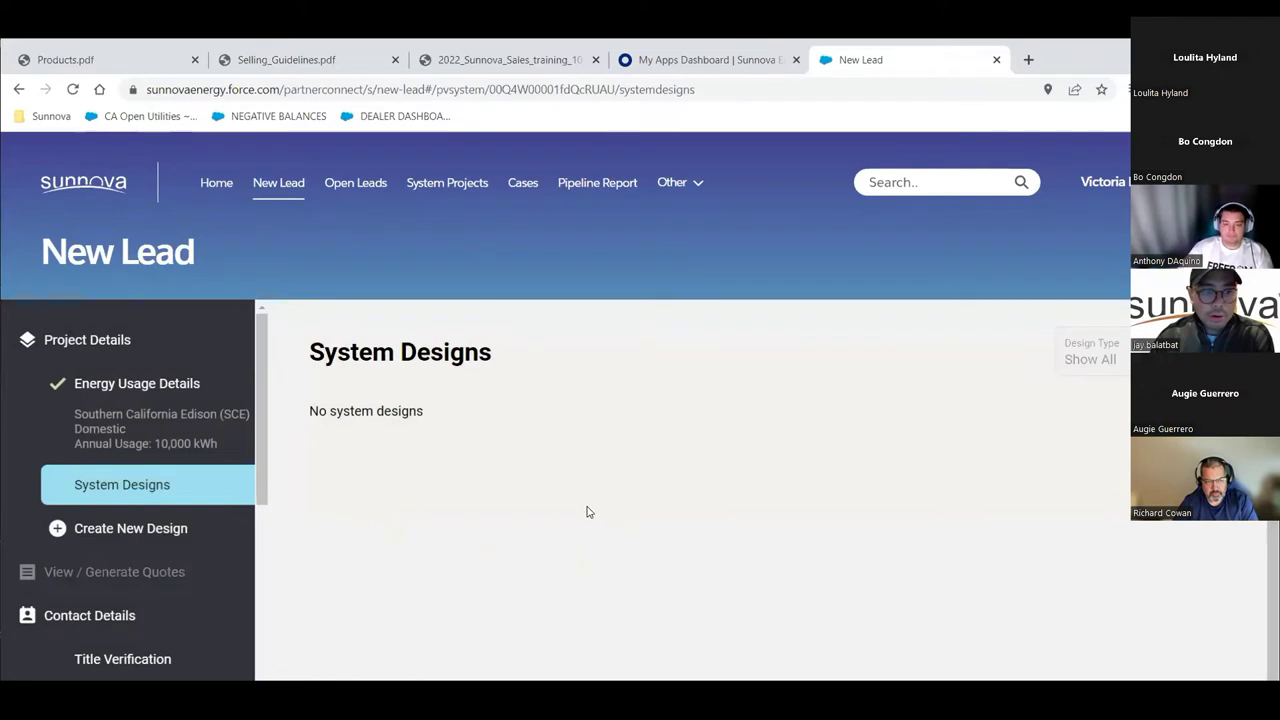
Step: Create a new system design using the Provide My Own Design option
scroll(131, 463, "down", 4)
scroll(137, 466, "up", 4)
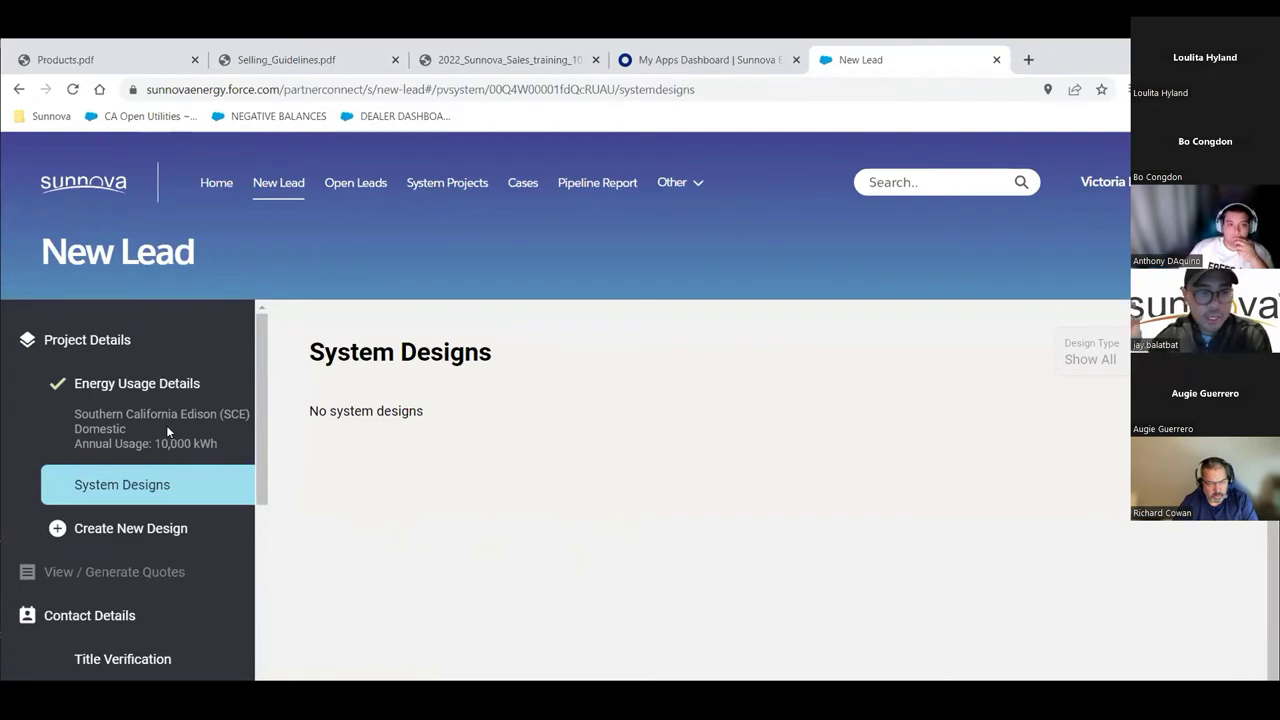
left_click(175, 533)
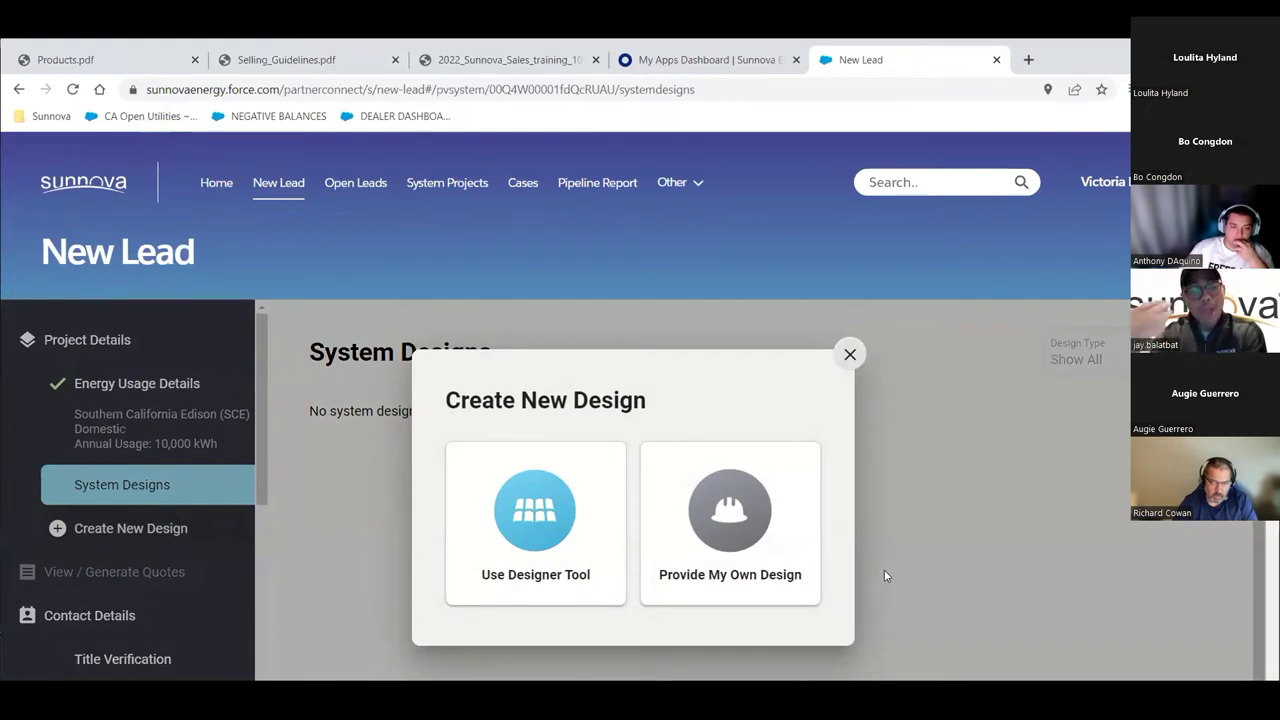
left_click(698, 537)
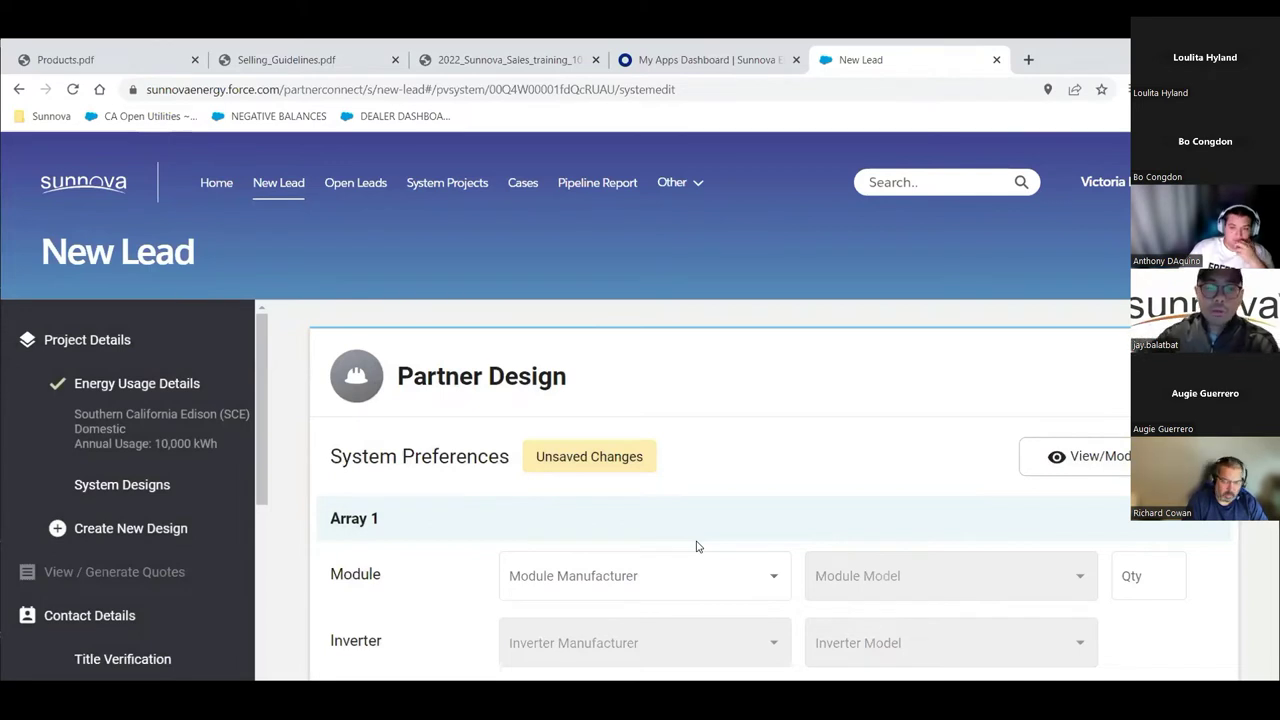
scroll(720, 560, "down", 4)
scroll(731, 486, "up", 2)
left_click(738, 473)
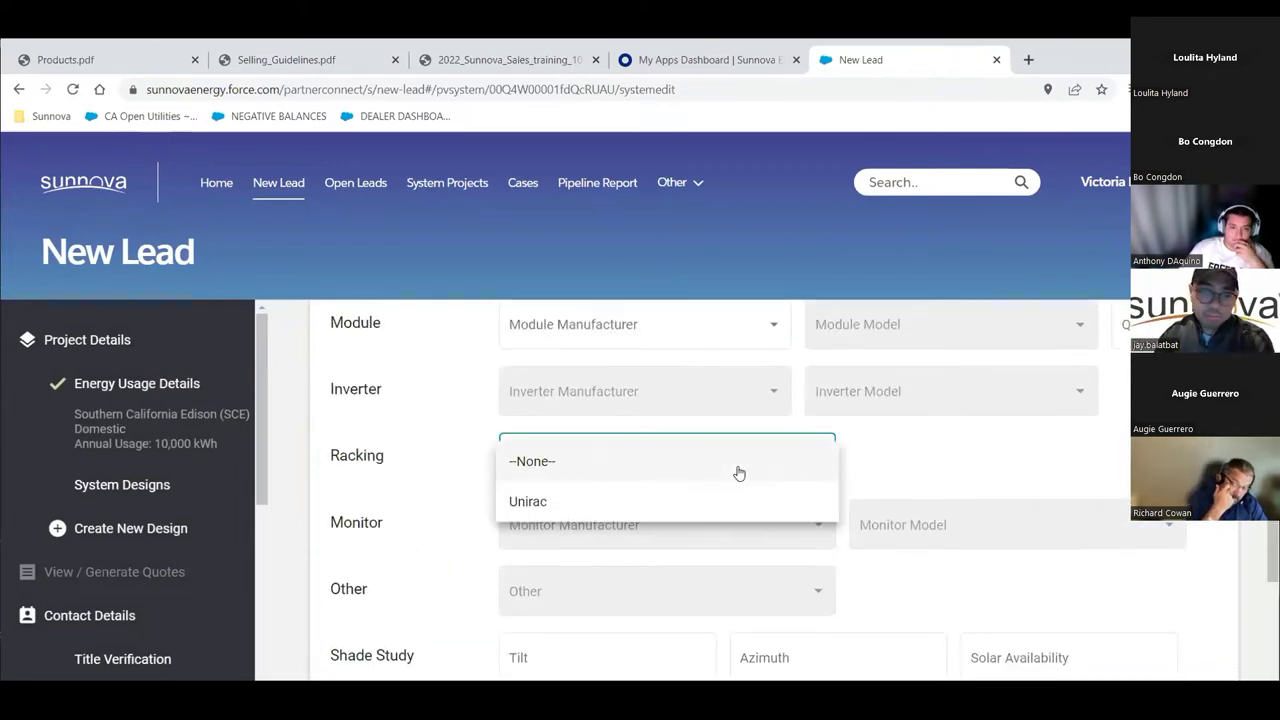
left_click(585, 452)
Step: Set the Array 1 module manufacturer to Canadian Solar and the module model to CS3N-395MS
scroll(646, 494, "up", 2)
left_click(646, 494)
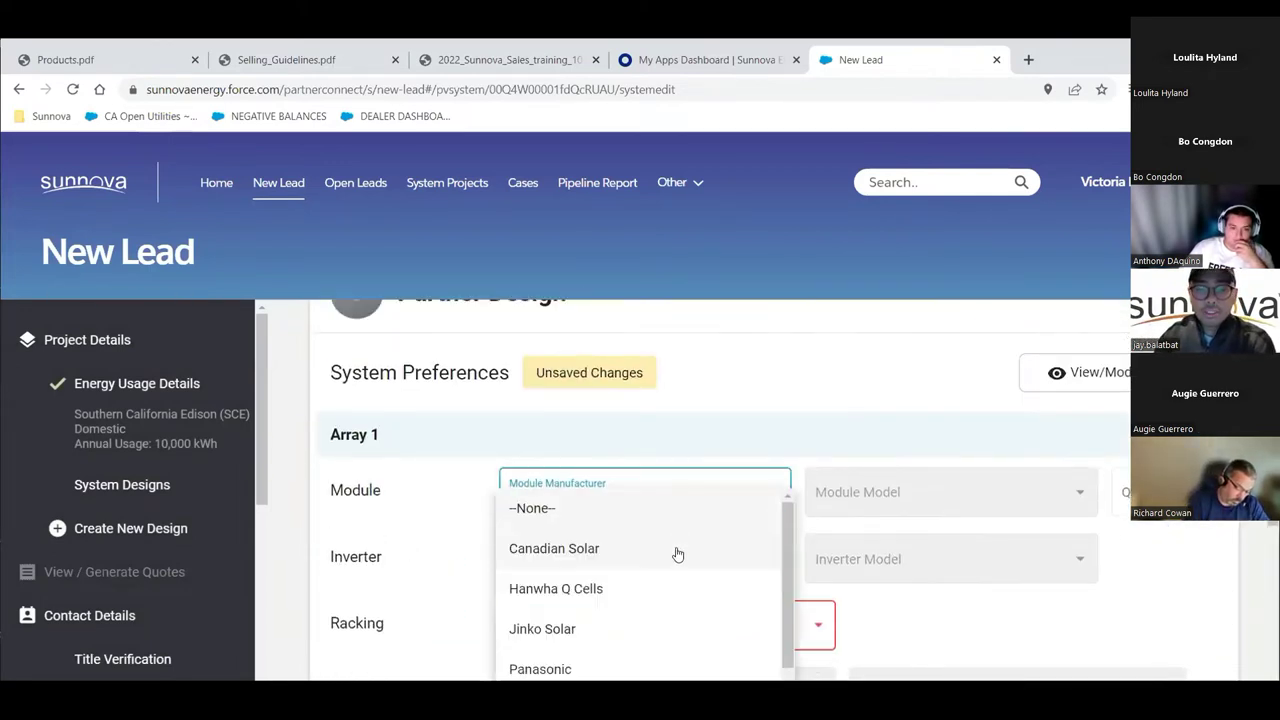
left_click(679, 553)
left_click(894, 488)
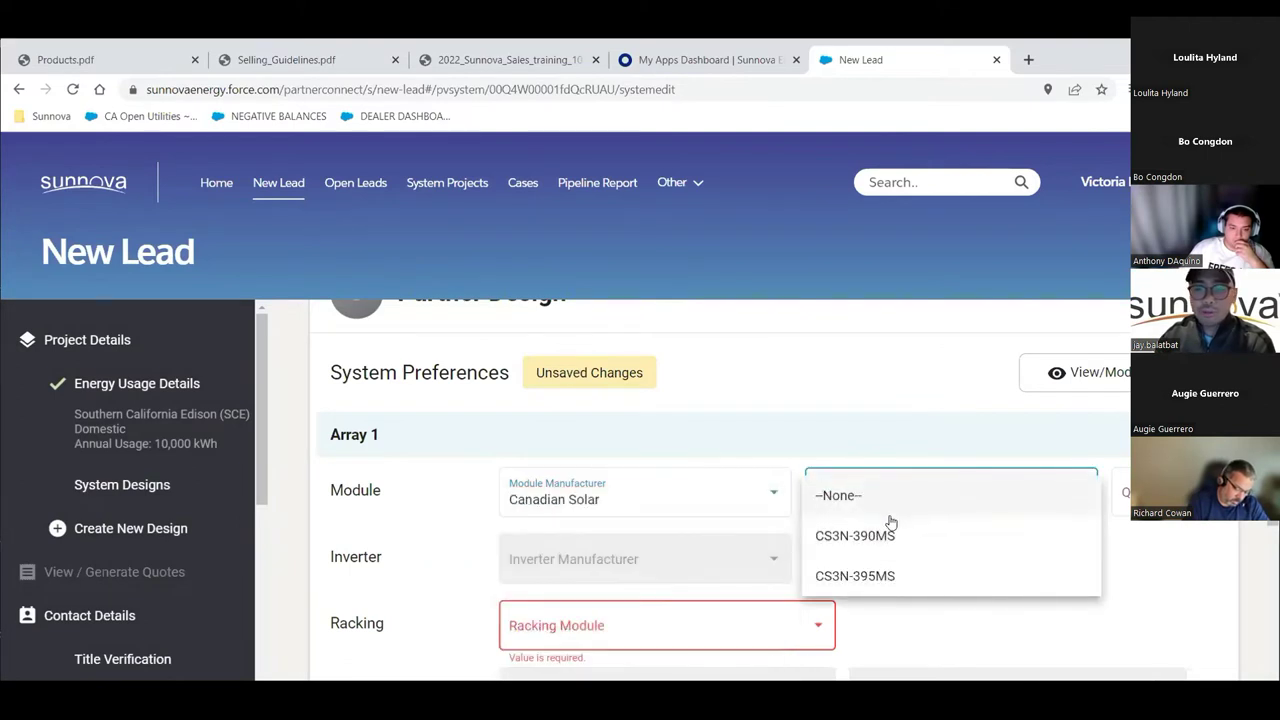
left_click(897, 578)
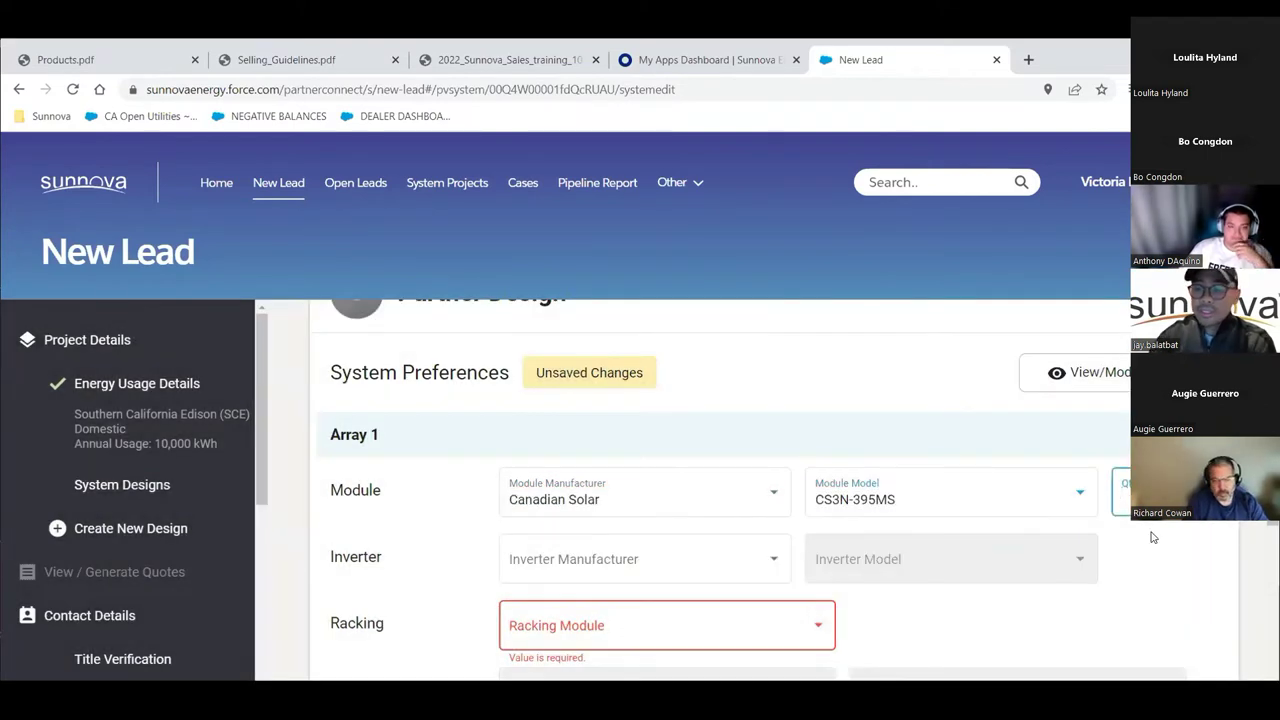
Step: Set the Array 1 inverter to Enphase Energy Inc, model IQ7-60-2-US (Microinverter, 60-Cell), and the racking module to Unirac
scroll(631, 551, "down", 2)
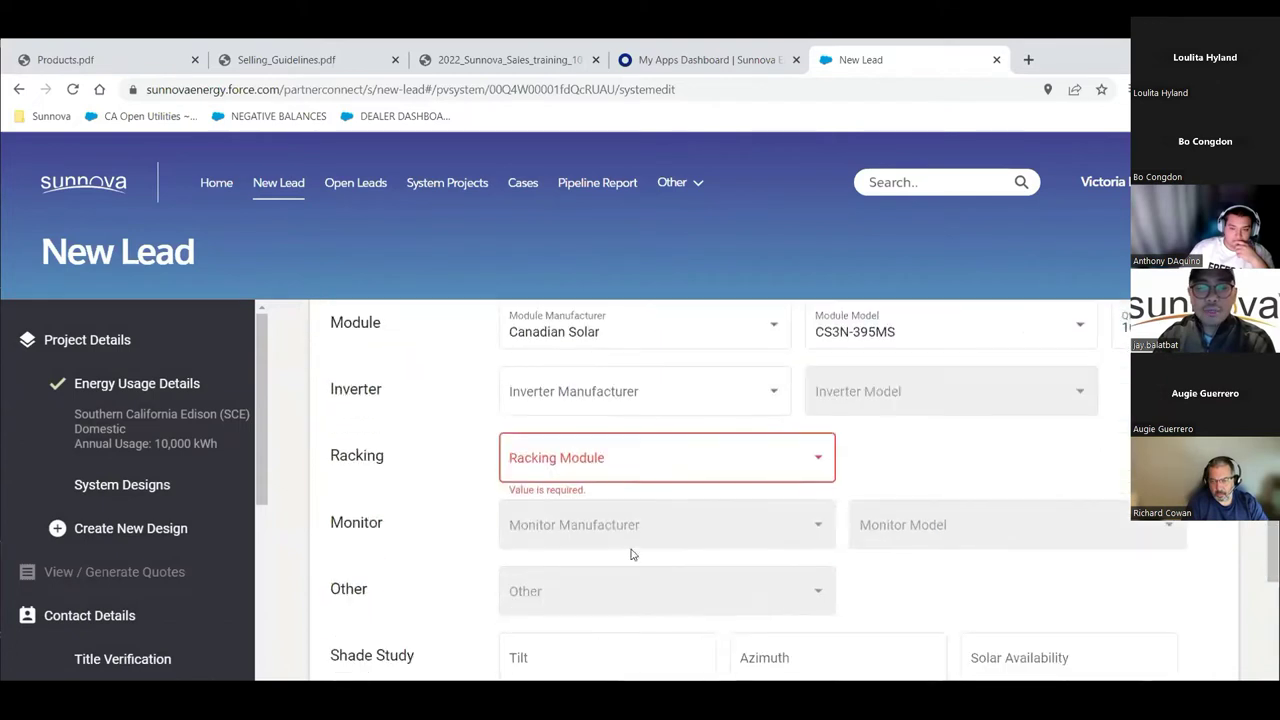
left_click(628, 406)
left_click(644, 446)
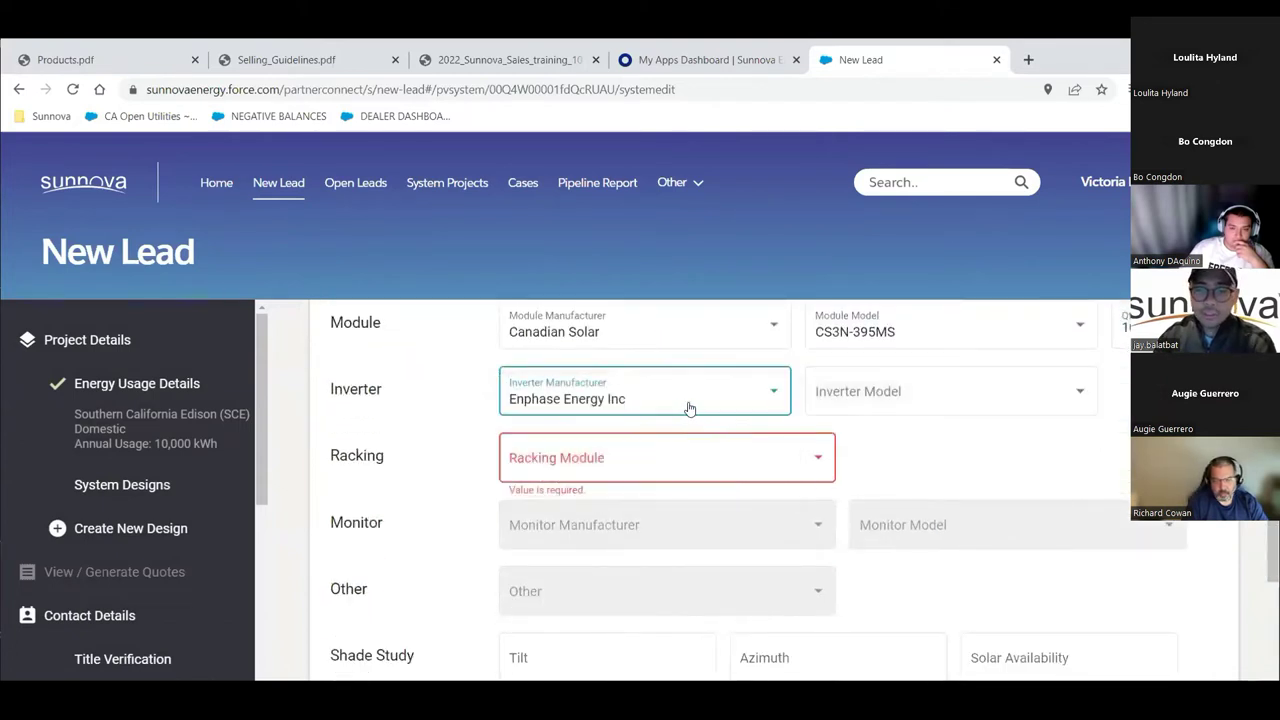
left_click(845, 410)
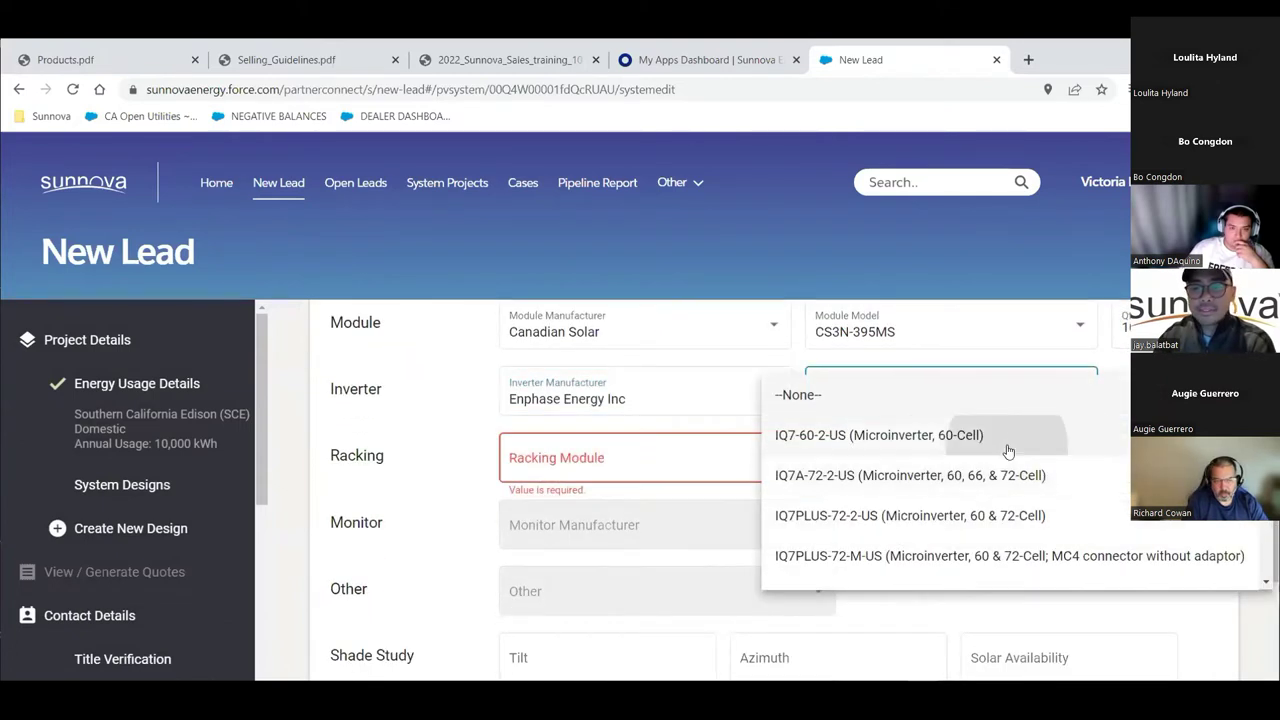
left_click(1008, 440)
left_click(689, 462)
left_click(685, 512)
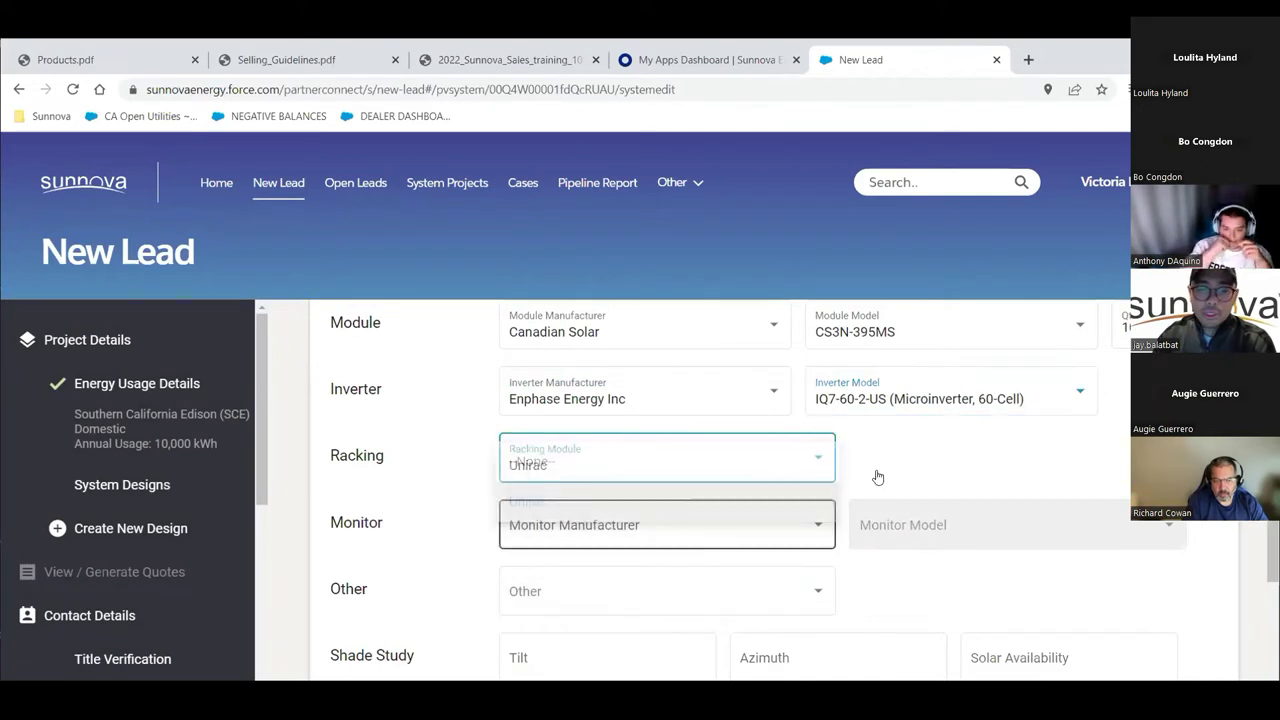
Step: Set the Array 1 monitor manufacturer to Enphase Energy Inc and the monitor model to ENV-IQ-AM1-240M
scroll(791, 509, "down", 2)
left_click(780, 368)
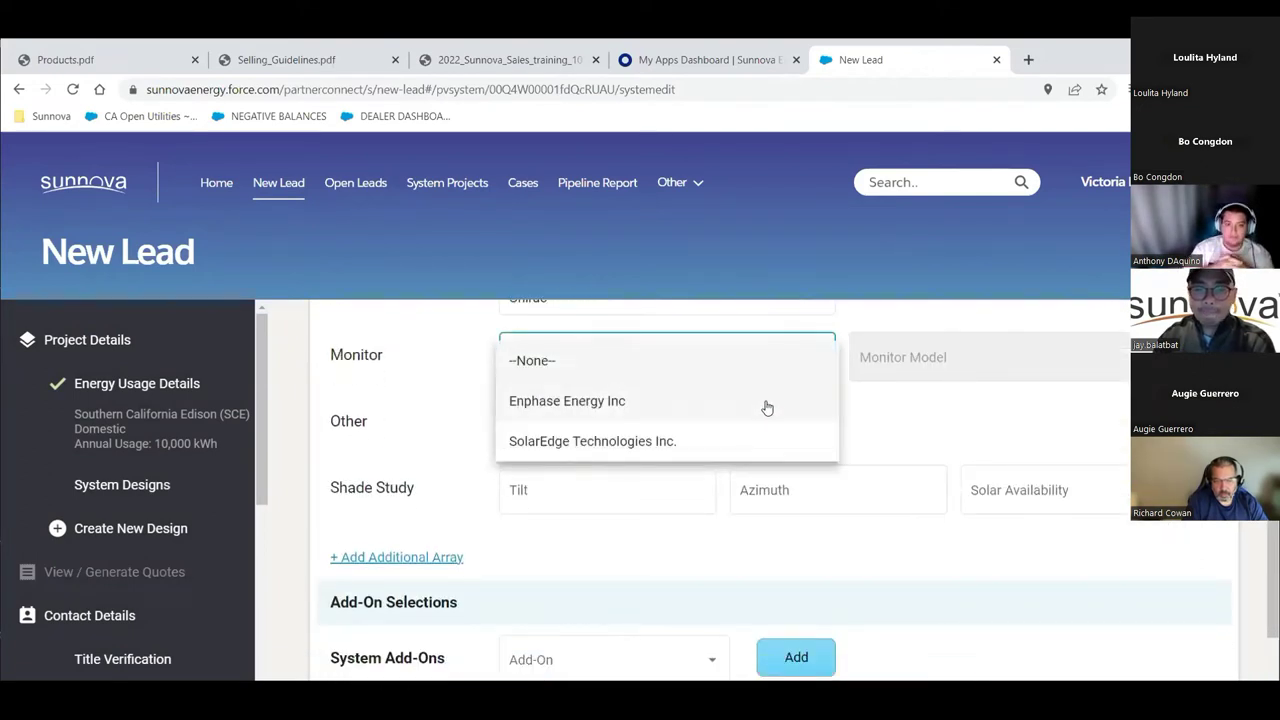
left_click(828, 408)
left_click(1005, 362)
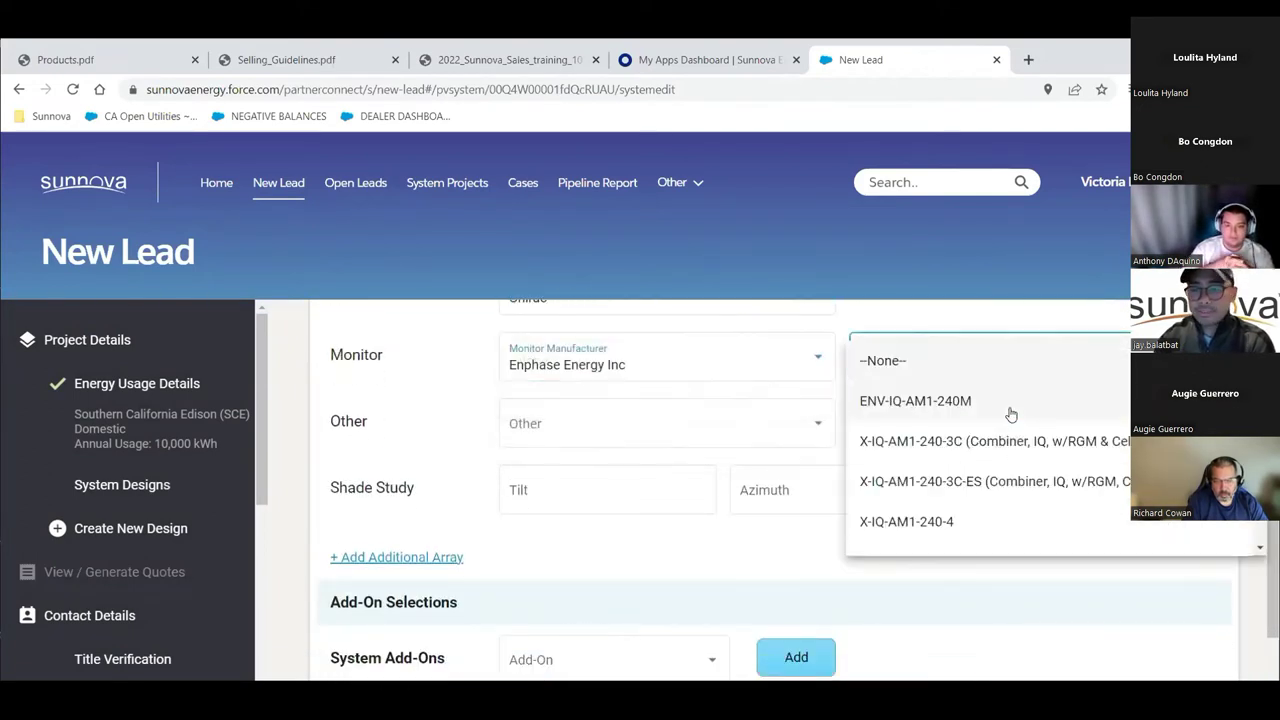
left_click(1012, 405)
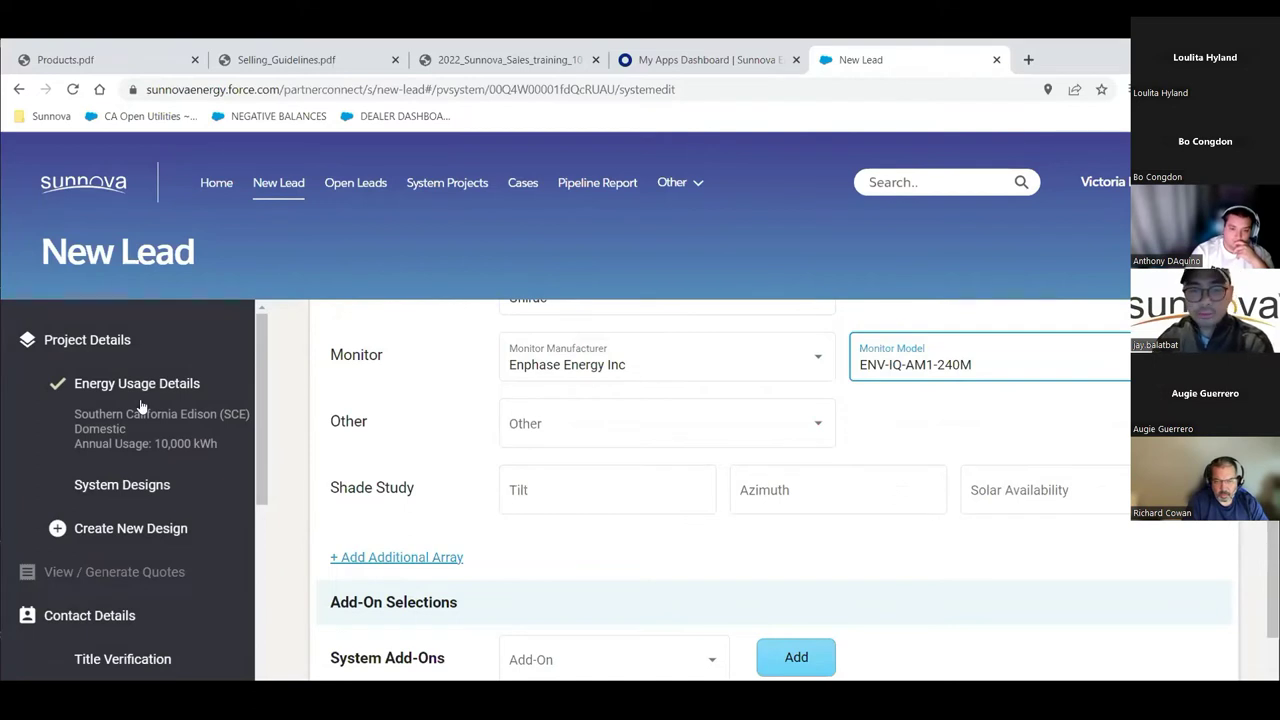
Step: Enter the shade study values for Array 1: tilt 35, azimuth 180 and solar availability 96
left_click(550, 489)
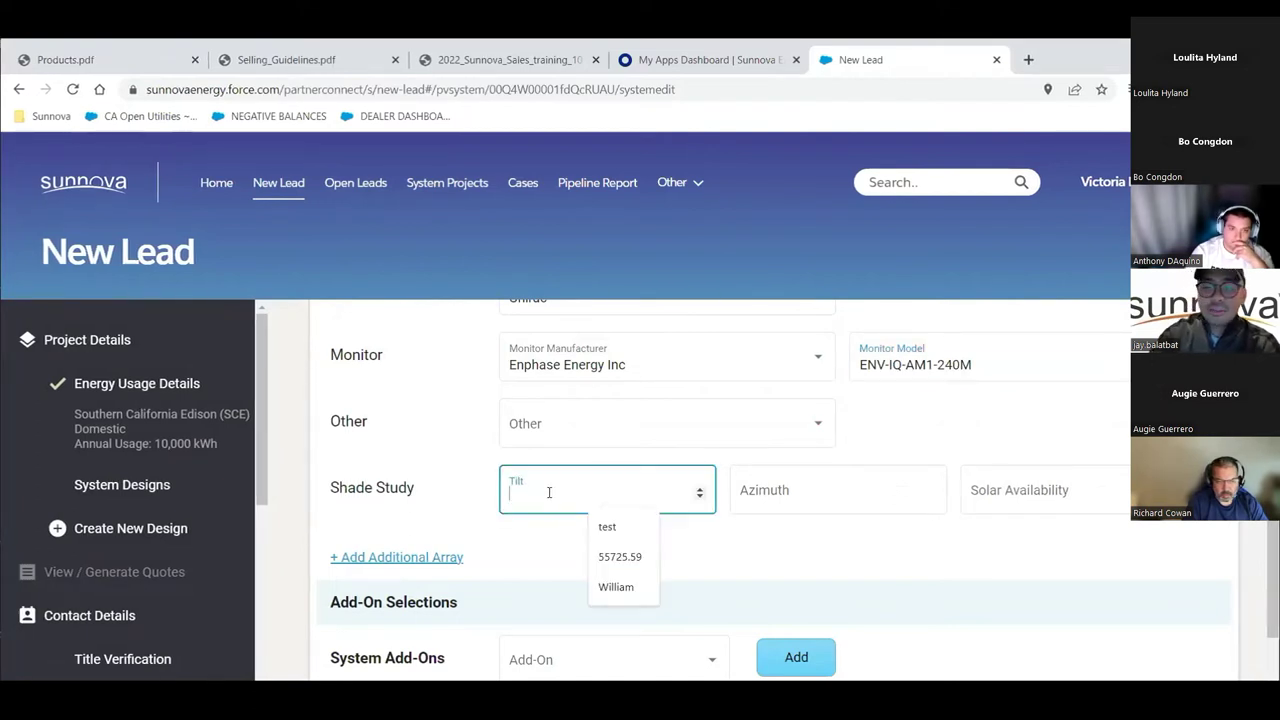
type("35")
key("Tab")
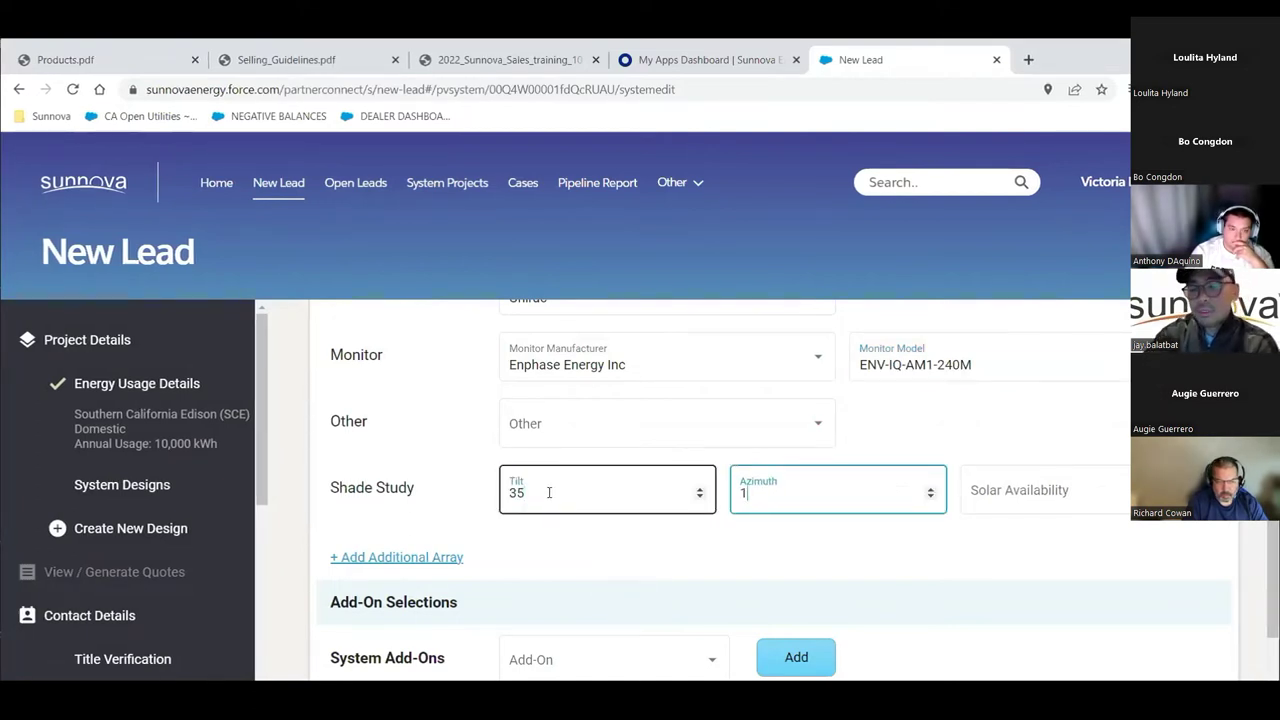
key("Tab")
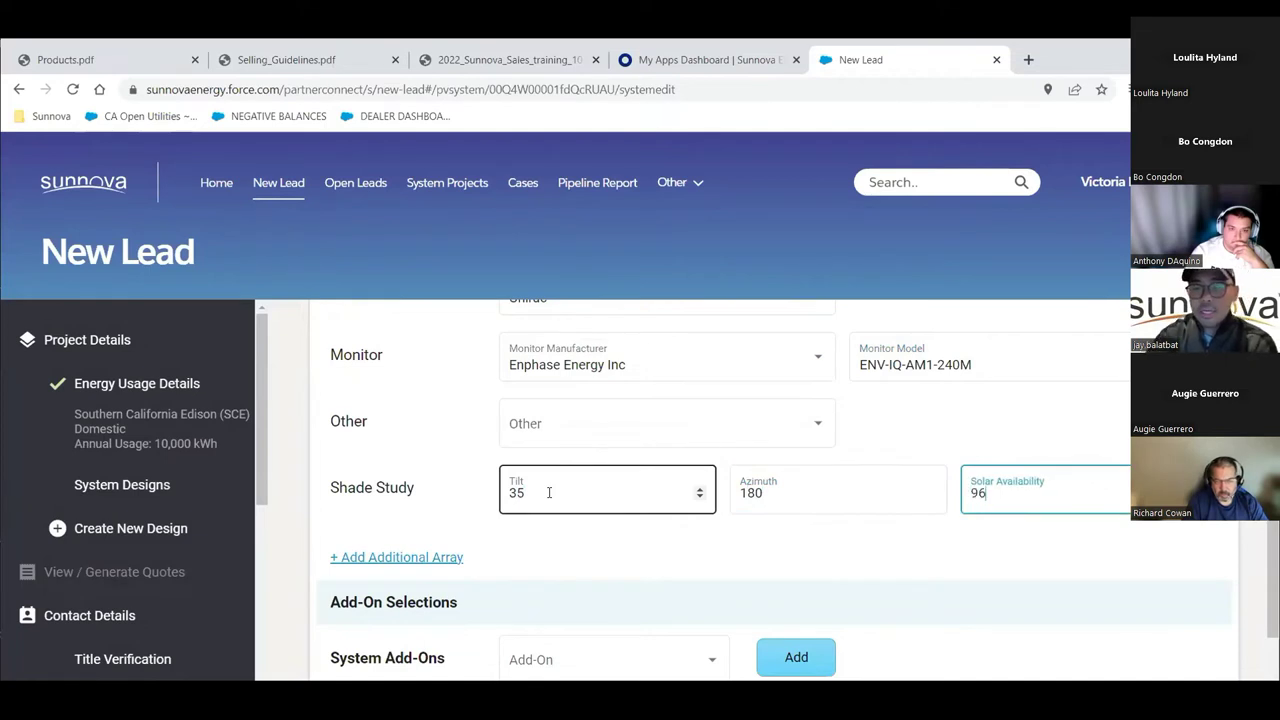
type("96")
left_click(757, 557)
Step: Add a Battery add-on to the system design
scroll(767, 583, "down", 2)
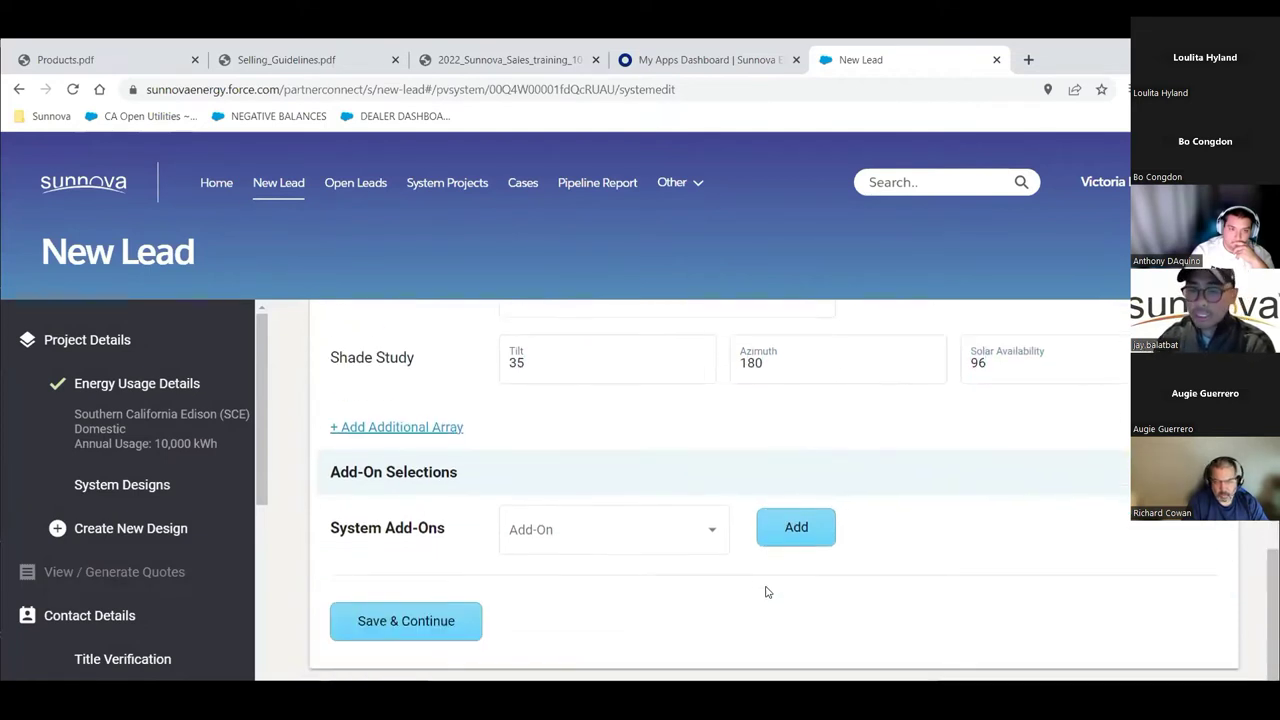
left_click(713, 542)
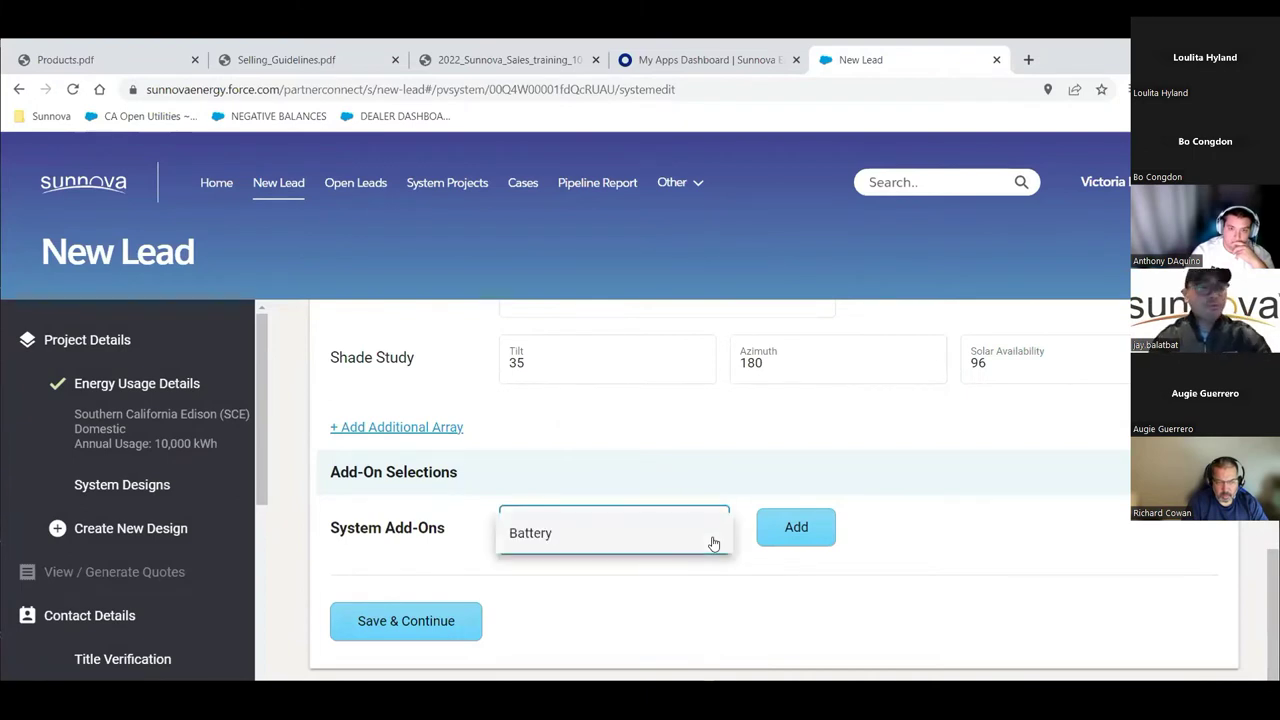
left_click(566, 537)
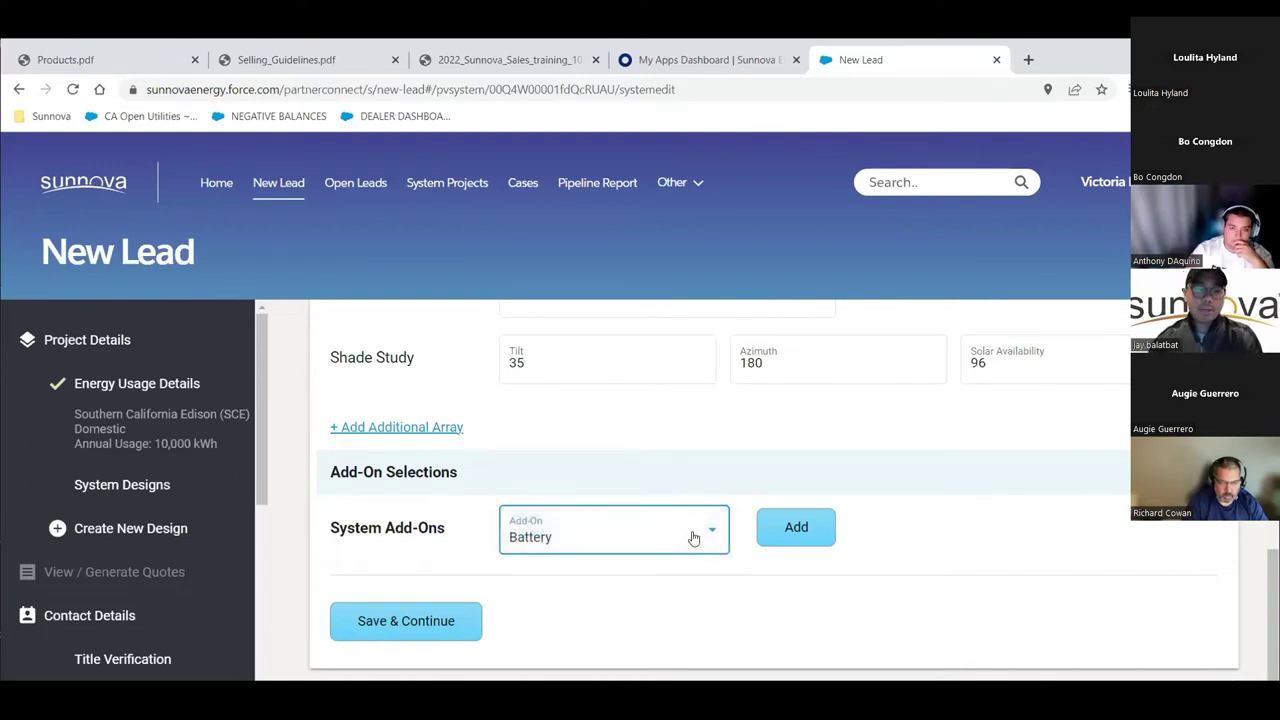
left_click(640, 538)
left_click(694, 542)
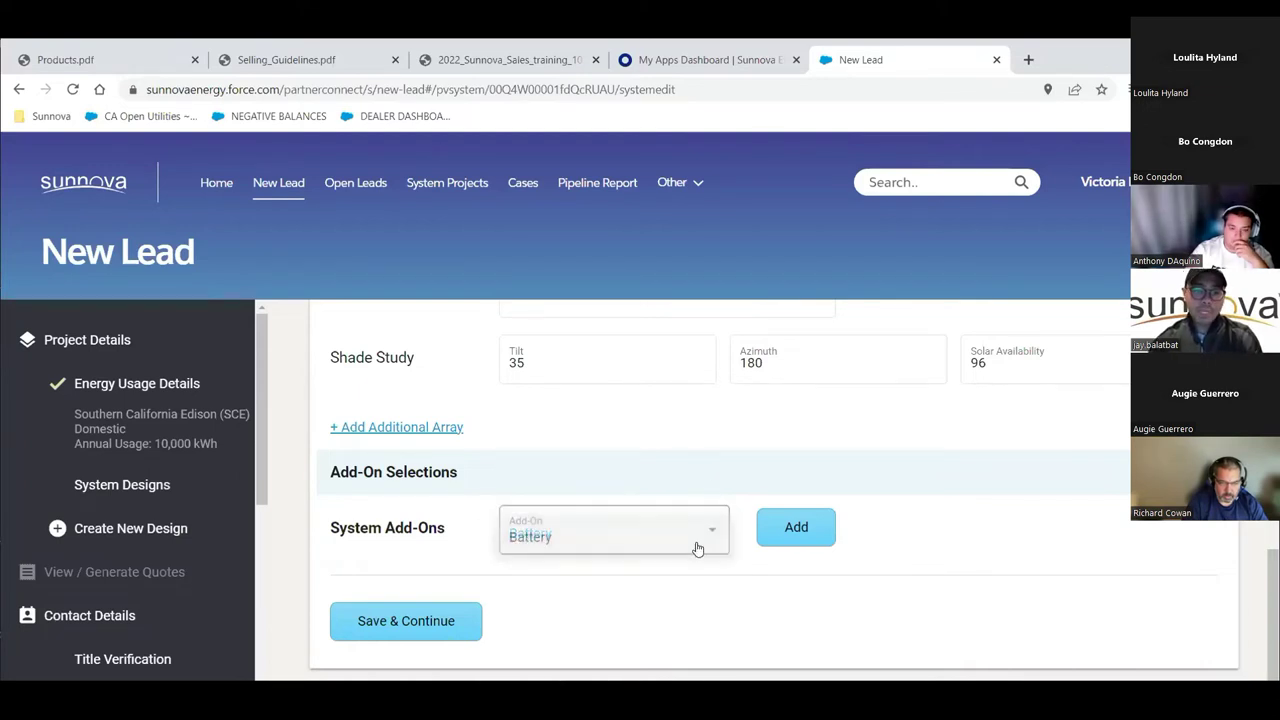
left_click(703, 542)
left_click(845, 570)
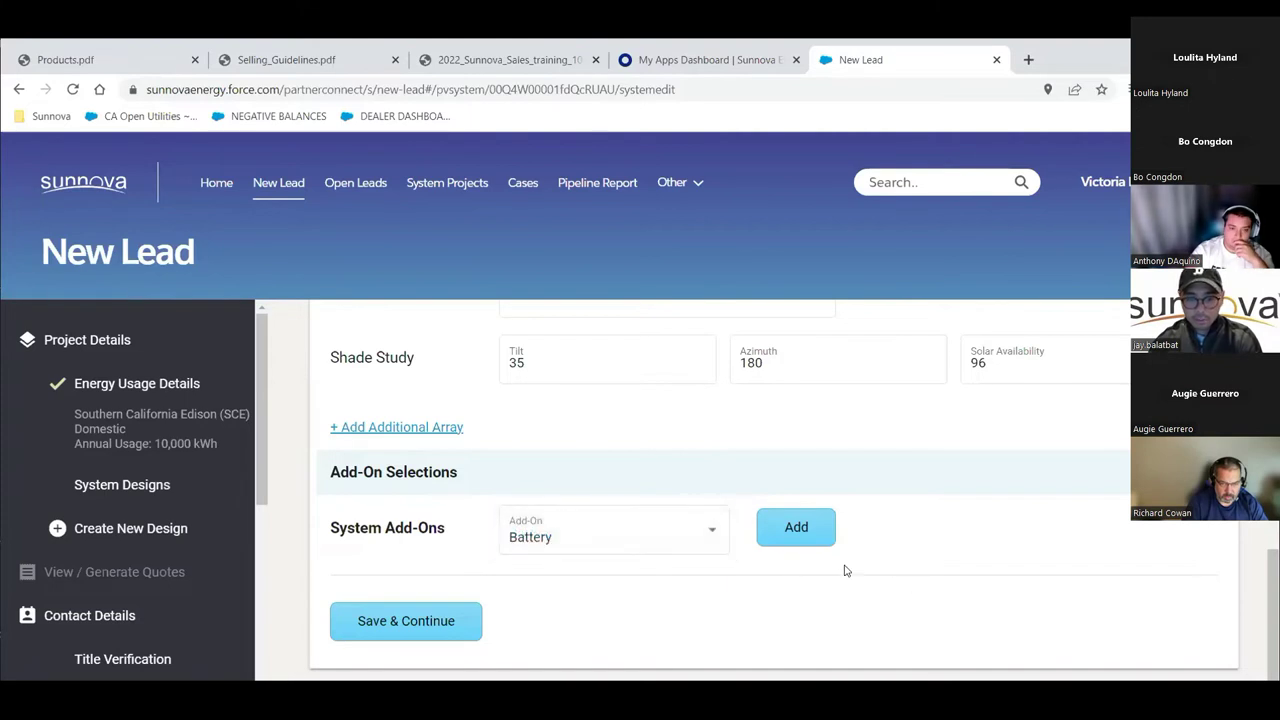
left_click(796, 530)
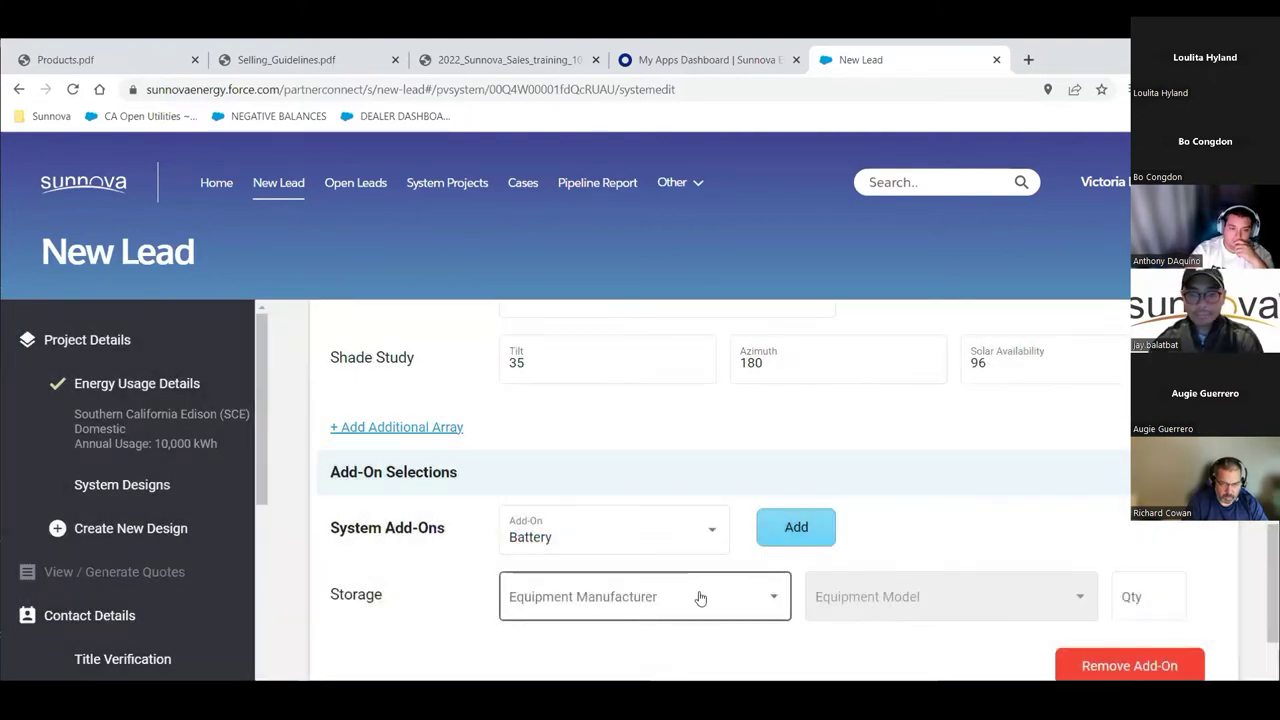
Step: Set the storage equipment to Enphase Energy Inc, model Enphase Battery Module Encharge3 (3.36 kWh), with quantity 1
left_click(697, 597)
left_click(711, 638)
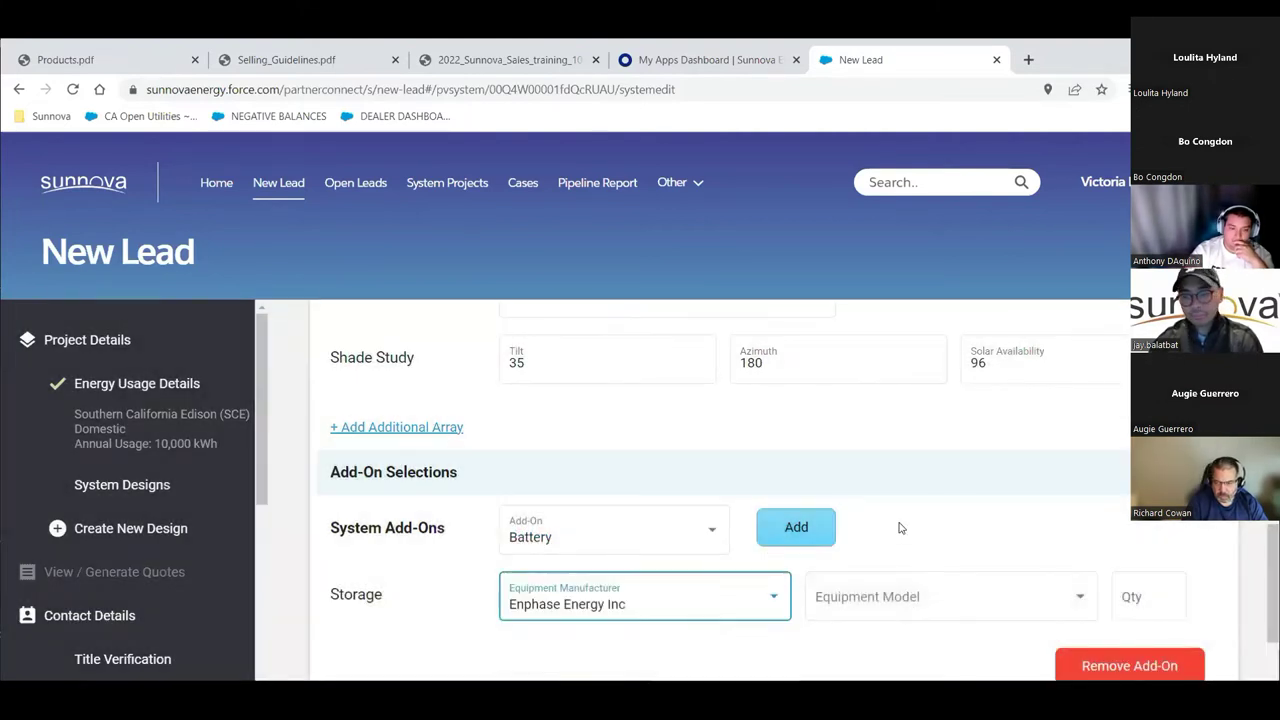
left_click(905, 596)
left_click(897, 547)
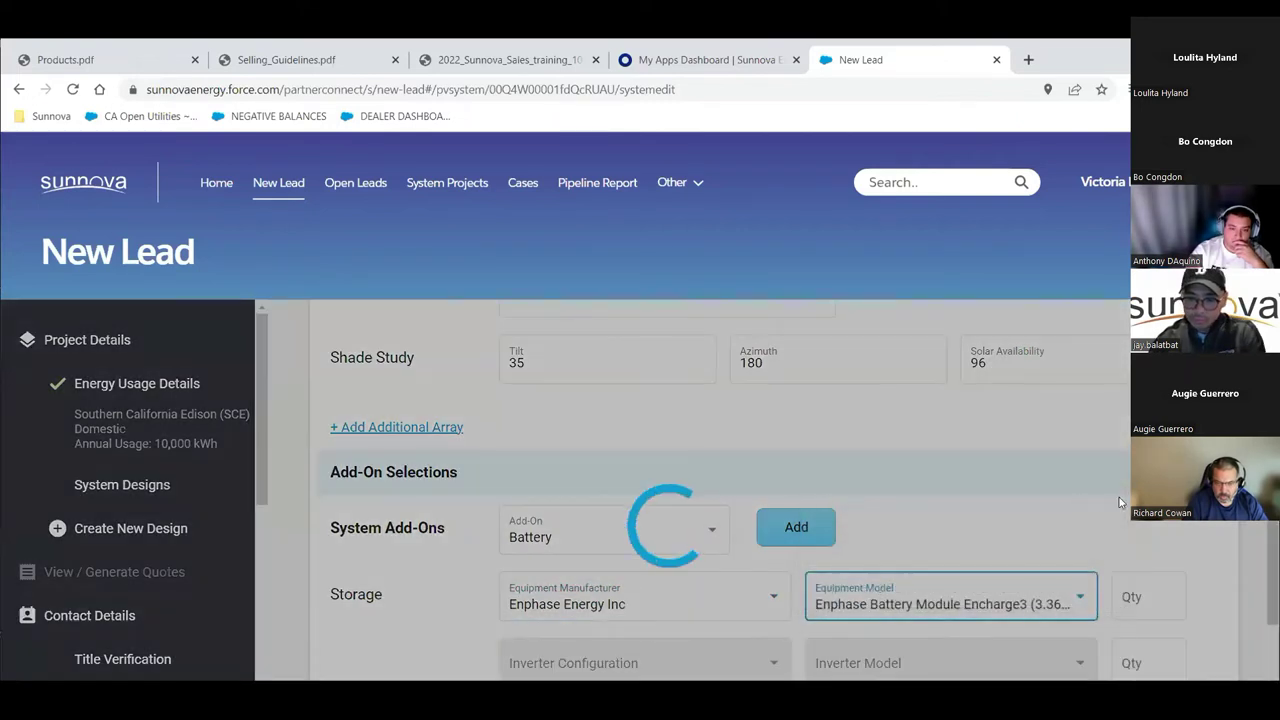
left_click(1159, 598)
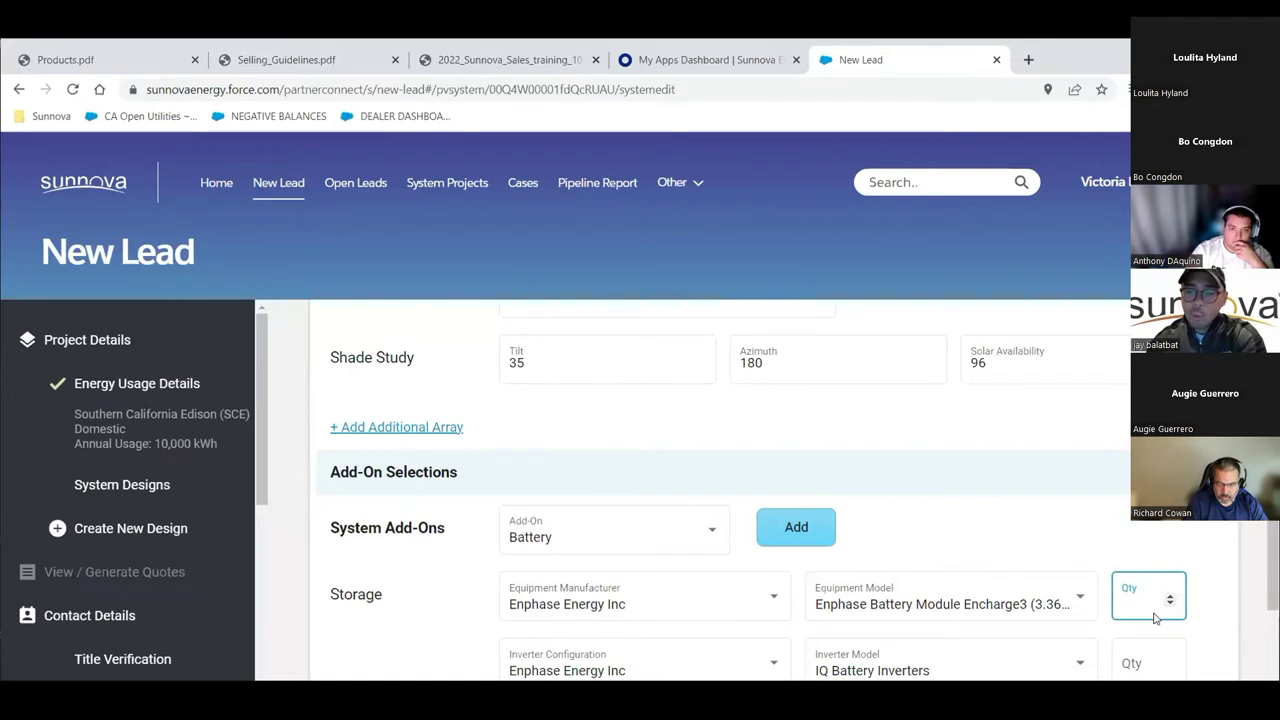
Step: Set the quantity of the storage add-on's IQ Battery Inverters to 4
scroll(1043, 534, "down", 2)
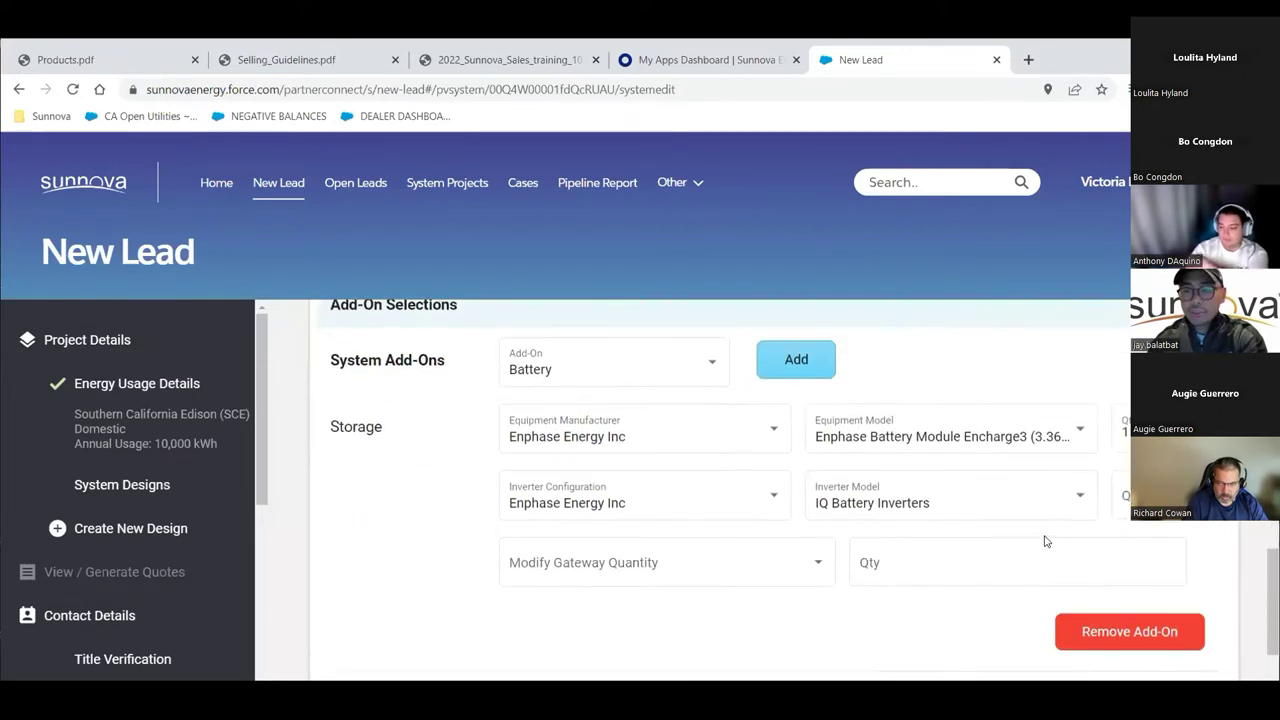
left_click(1121, 495)
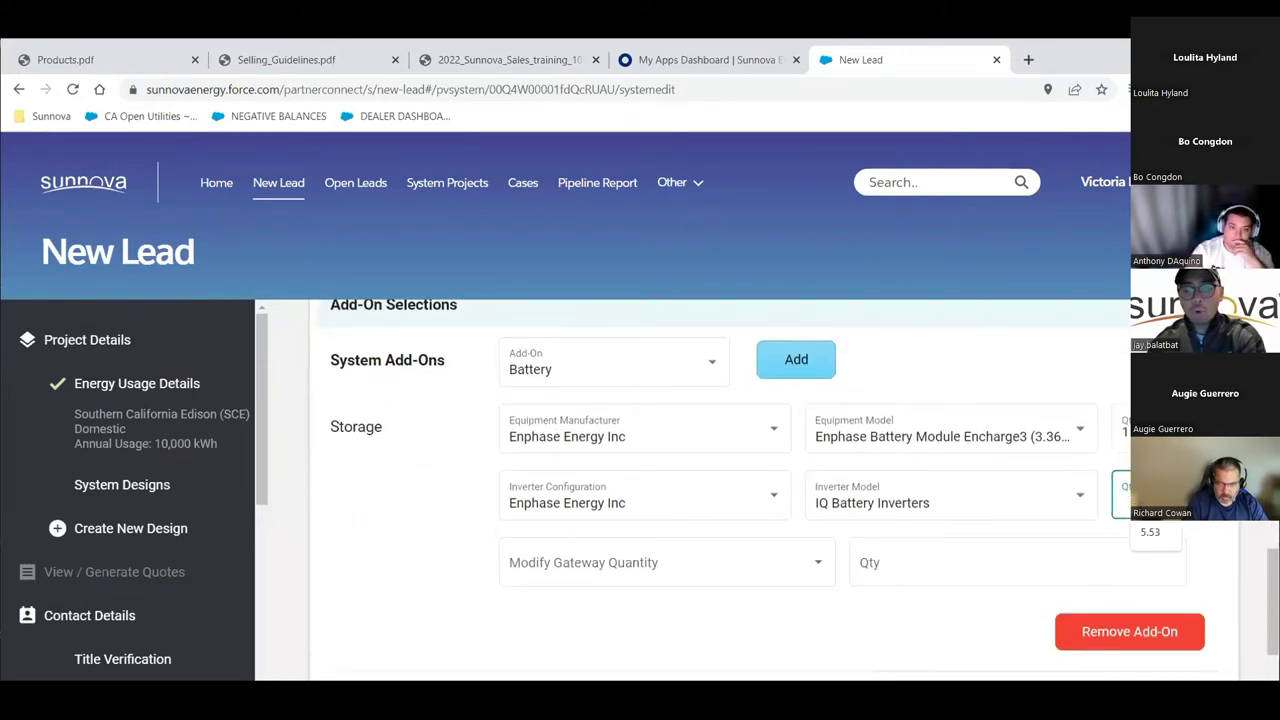
type("4")
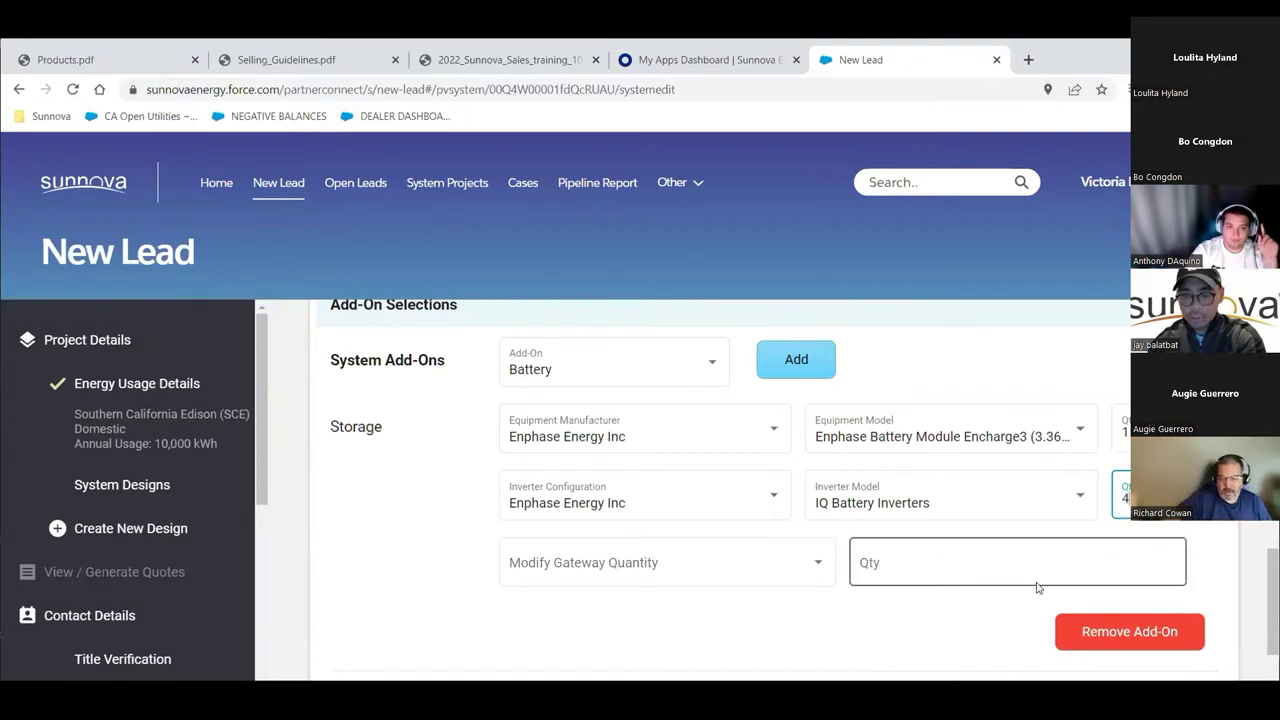
Step: Choose EP200G101-M240US00 IQ Battery System Controller as the storage gateway, and save the design to continue to quotes
left_click(940, 629)
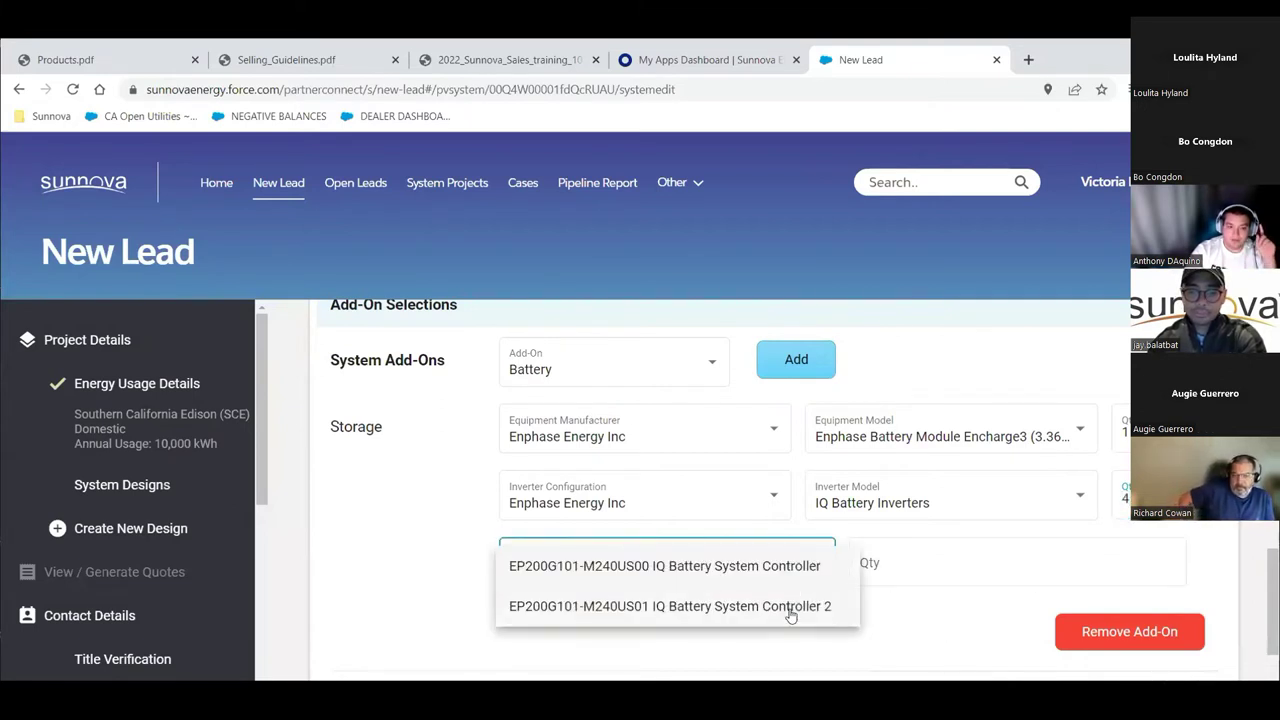
left_click(817, 578)
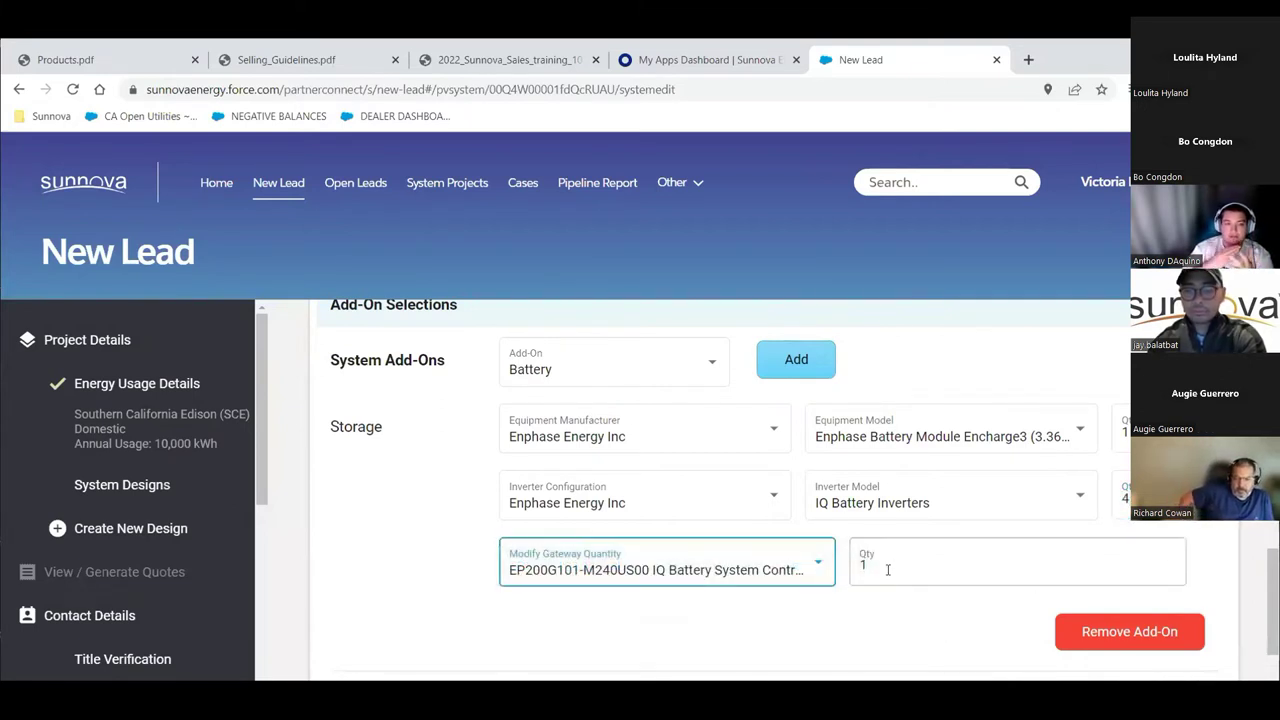
left_click(882, 612)
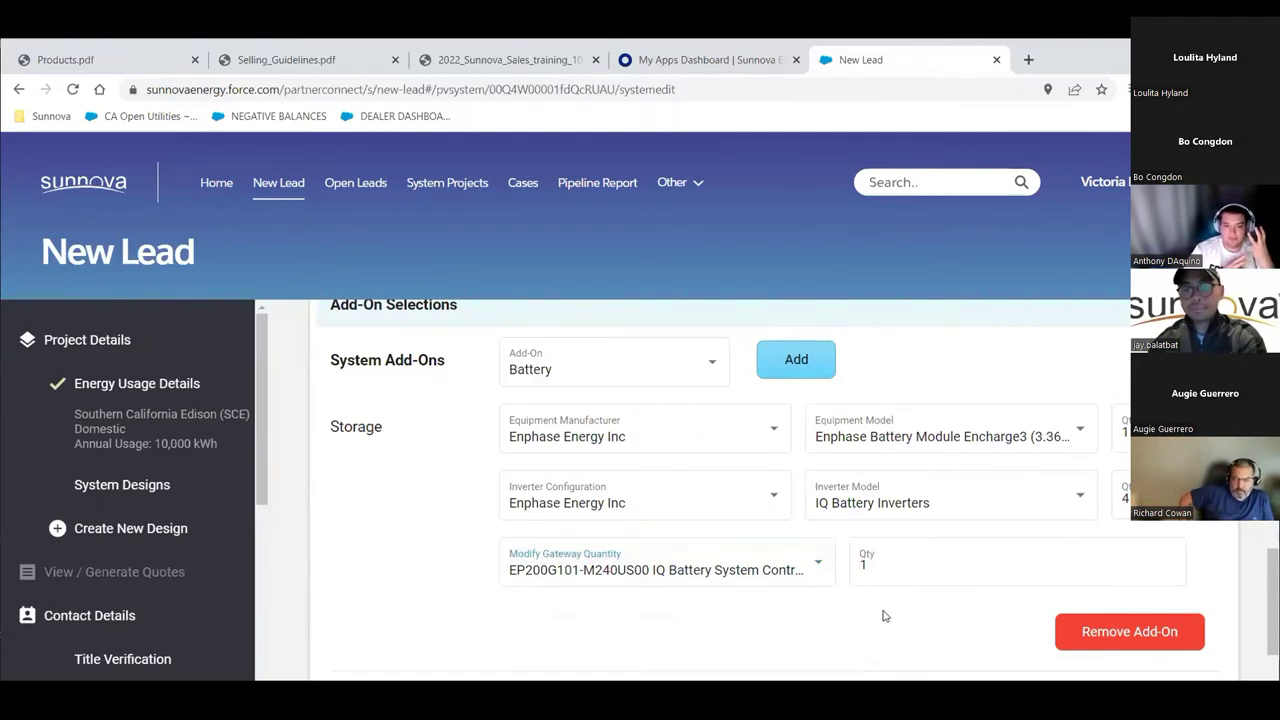
scroll(895, 615, "down", 1)
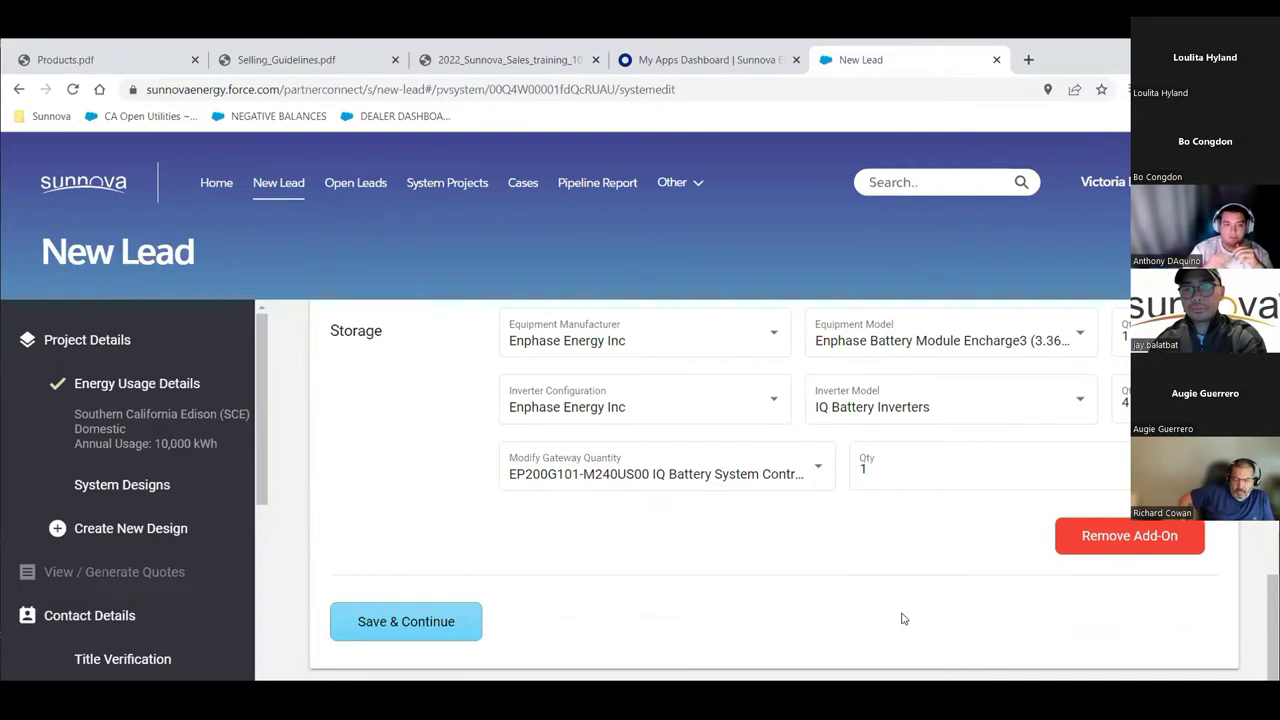
left_click(468, 621)
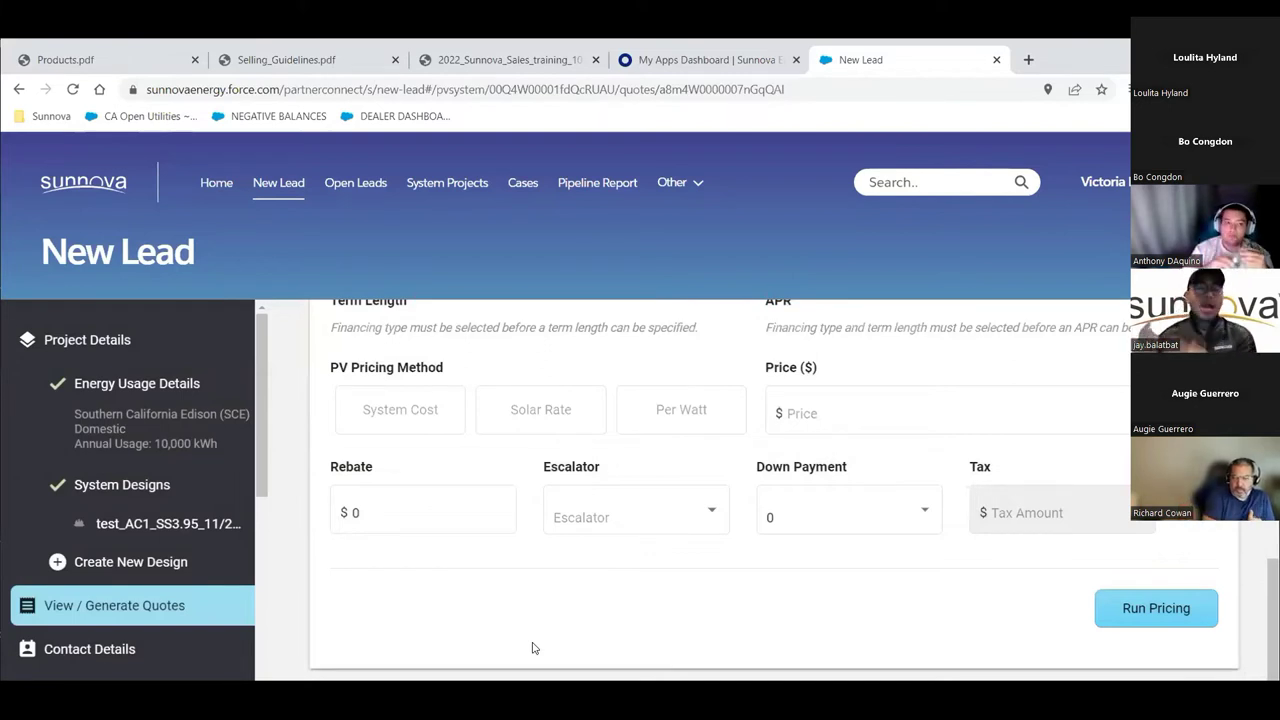
Step: Review the saved system on the quote page and choose Lease Storage as its finance type
scroll(466, 646, "up", 4)
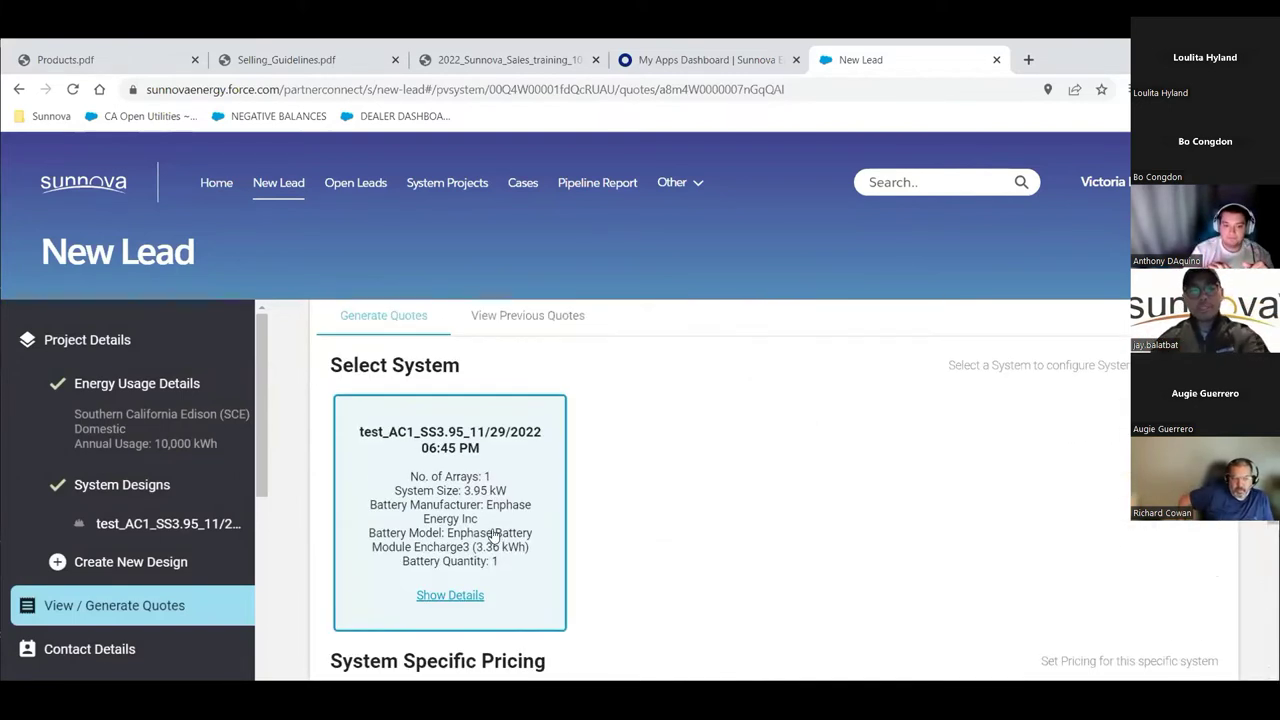
scroll(494, 485, "down", 3)
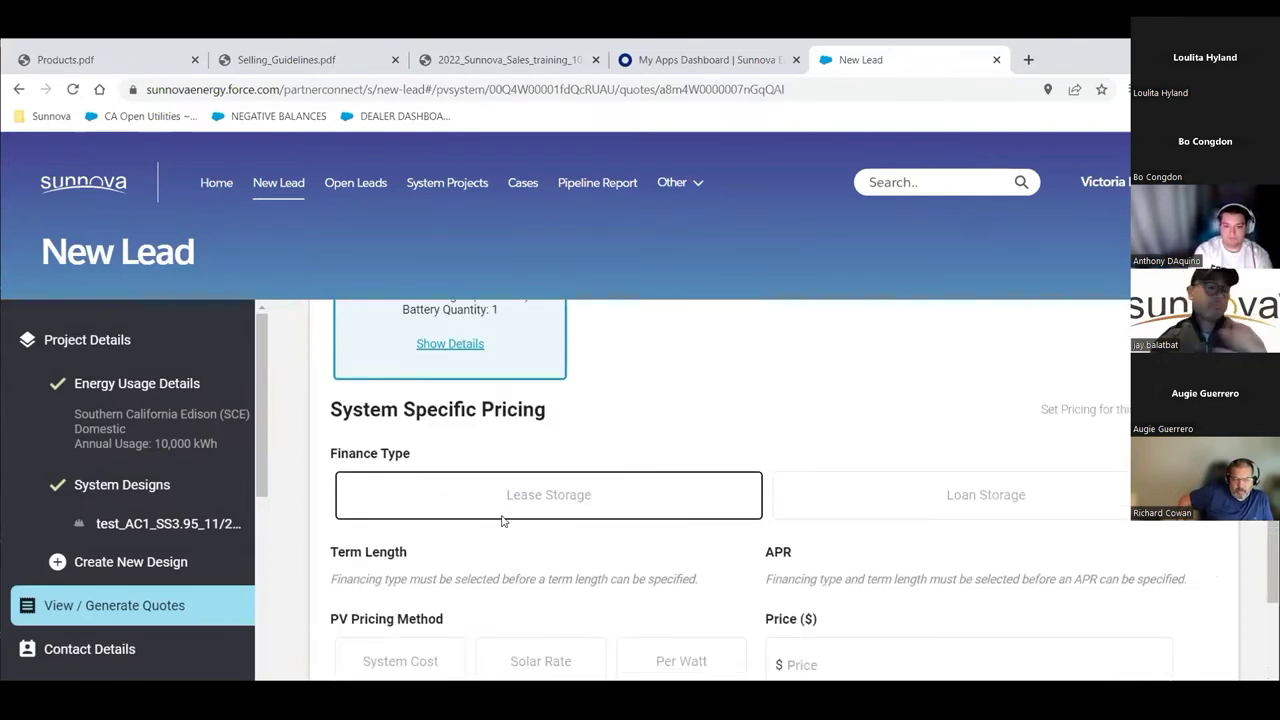
scroll(520, 527, "down", 1)
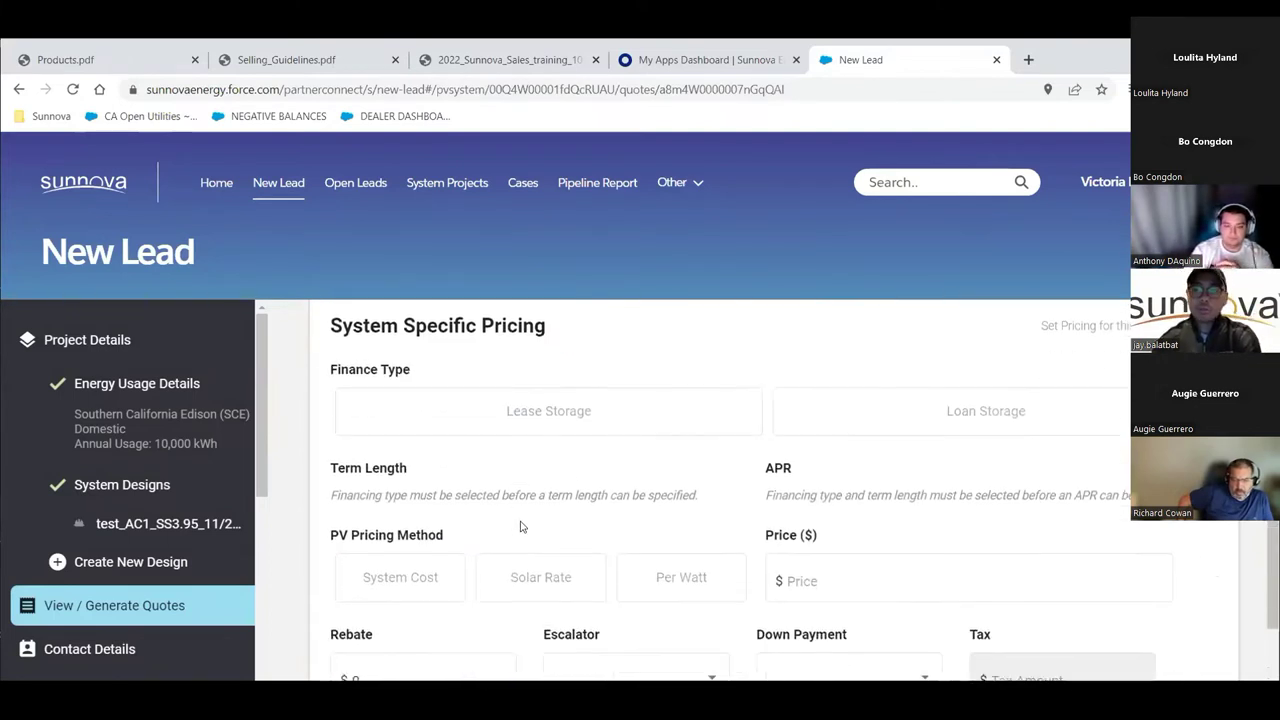
left_click(625, 414)
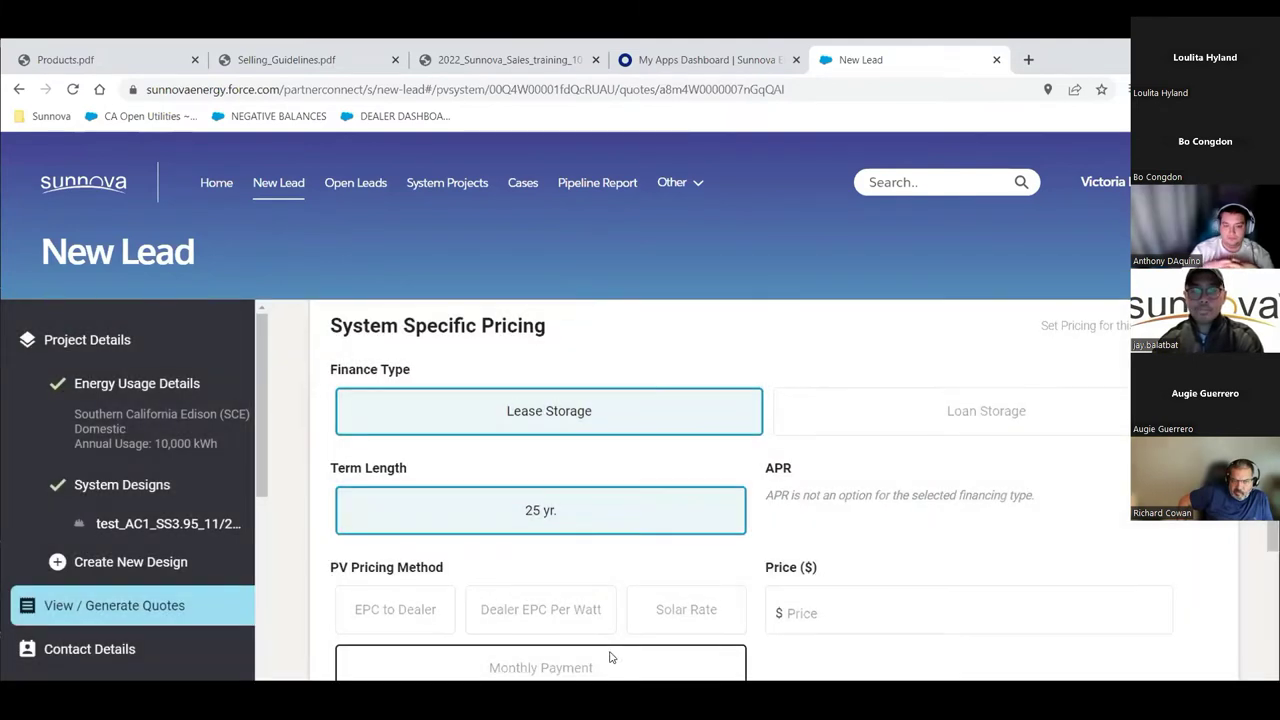
Step: Set the PV pricing method to Dealer EPC Per Watt with a price of $3.50
left_click(571, 612)
scroll(587, 605, "down", 3)
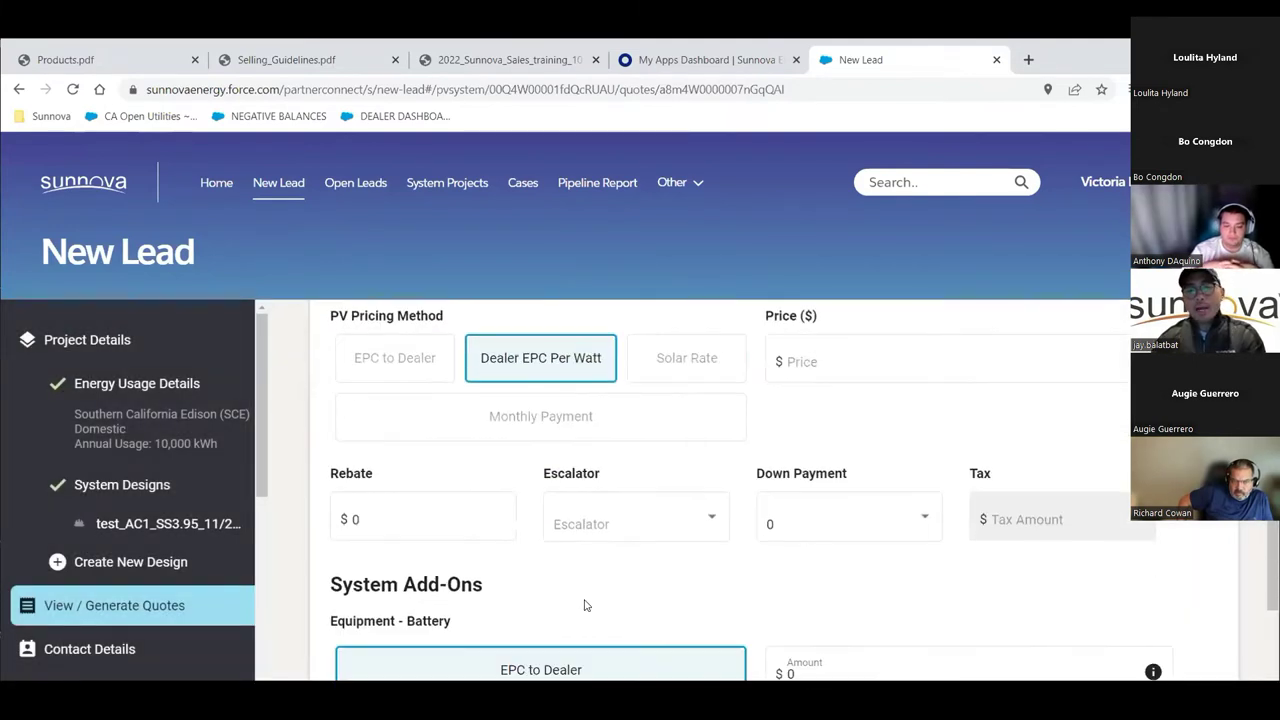
scroll(569, 601, "up", 2)
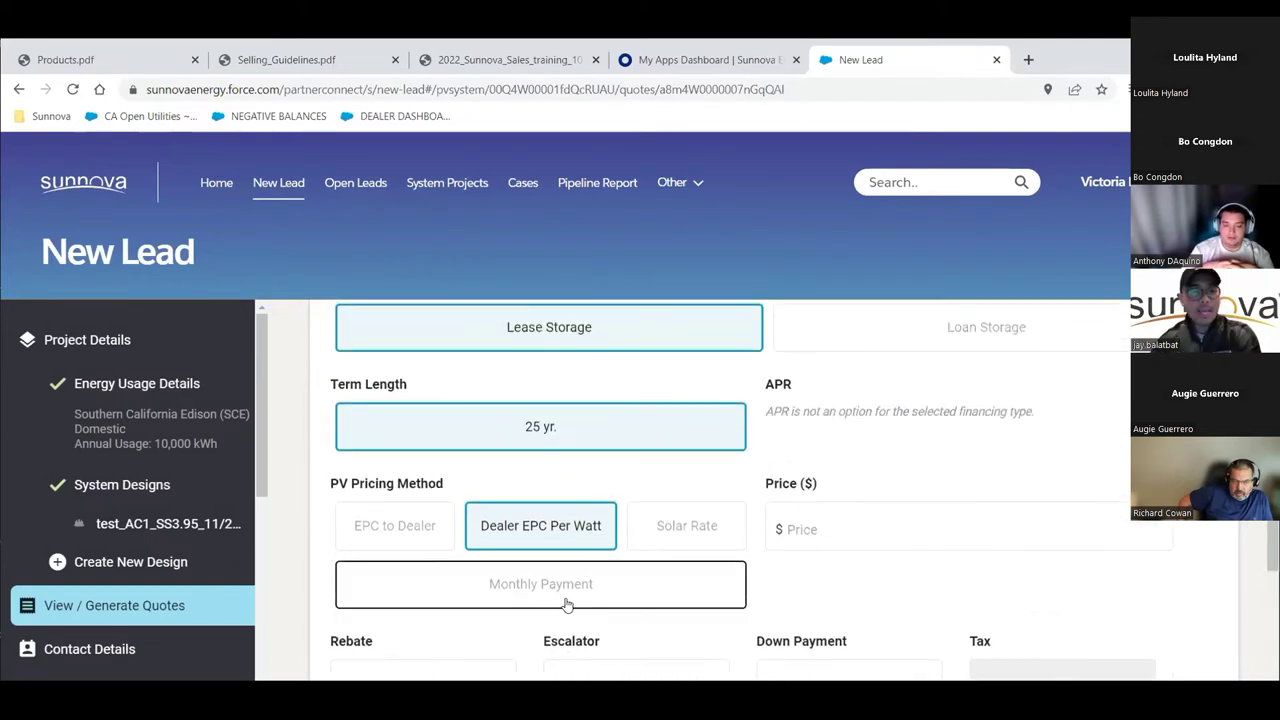
scroll(572, 600, "up", 2)
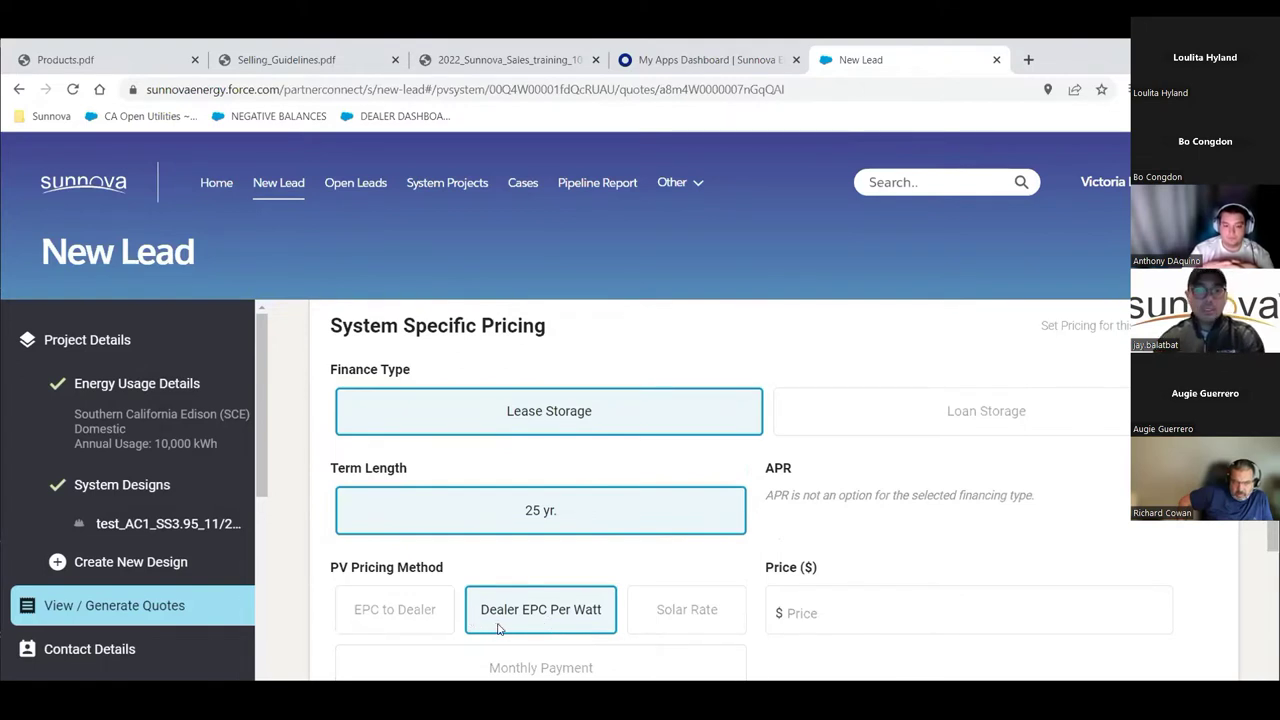
left_click(778, 612)
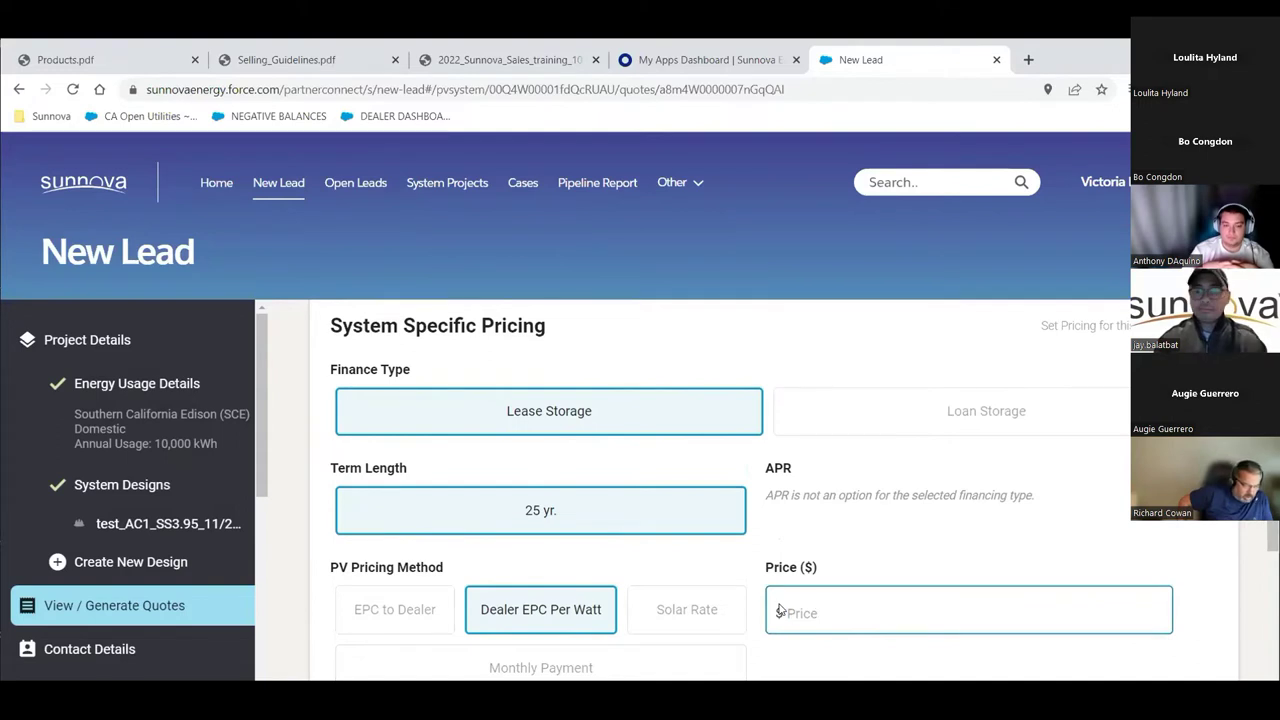
type("3.50")
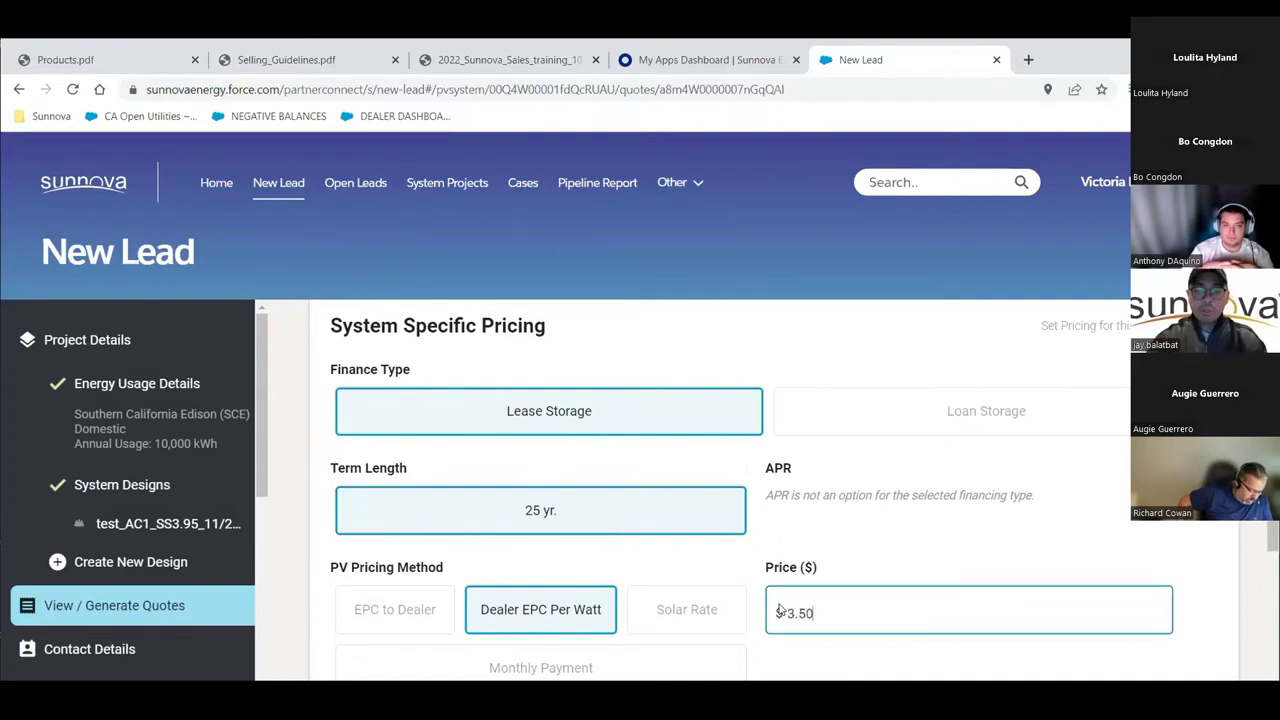
left_click(828, 655)
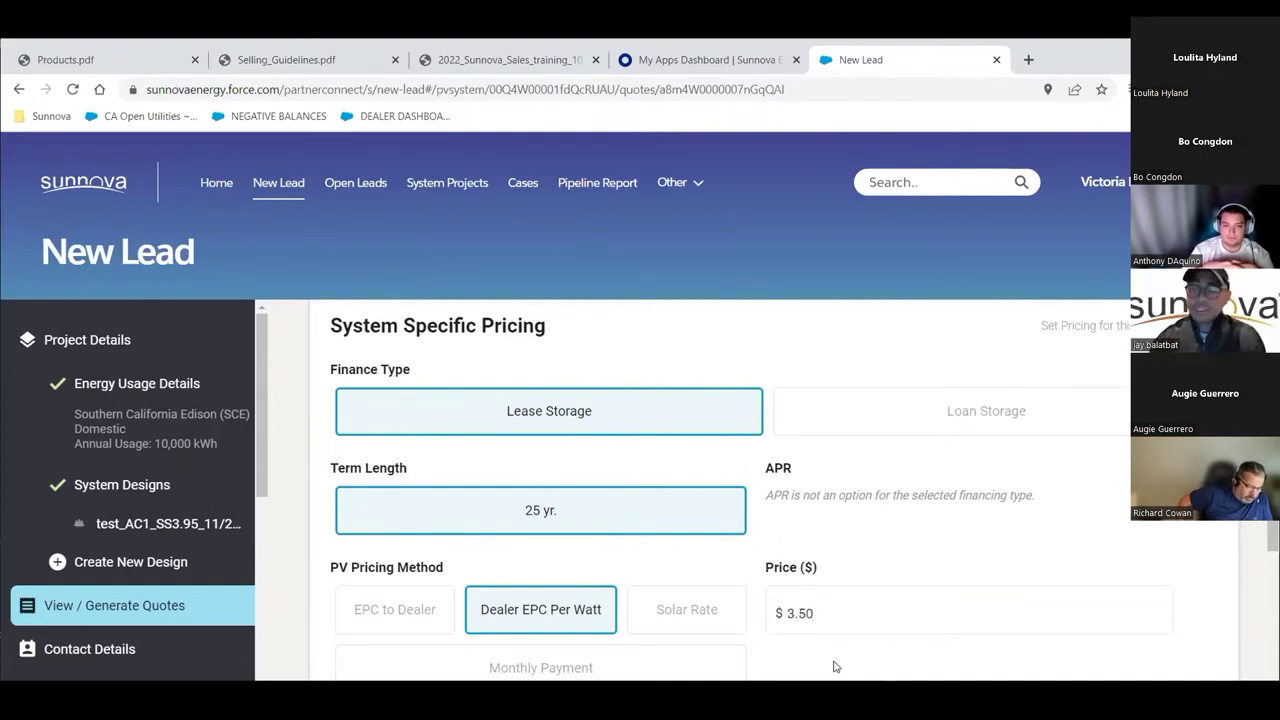
Step: Set the EPC to Dealer amount of the battery equipment add-on to $10000
scroll(825, 654, "down", 3)
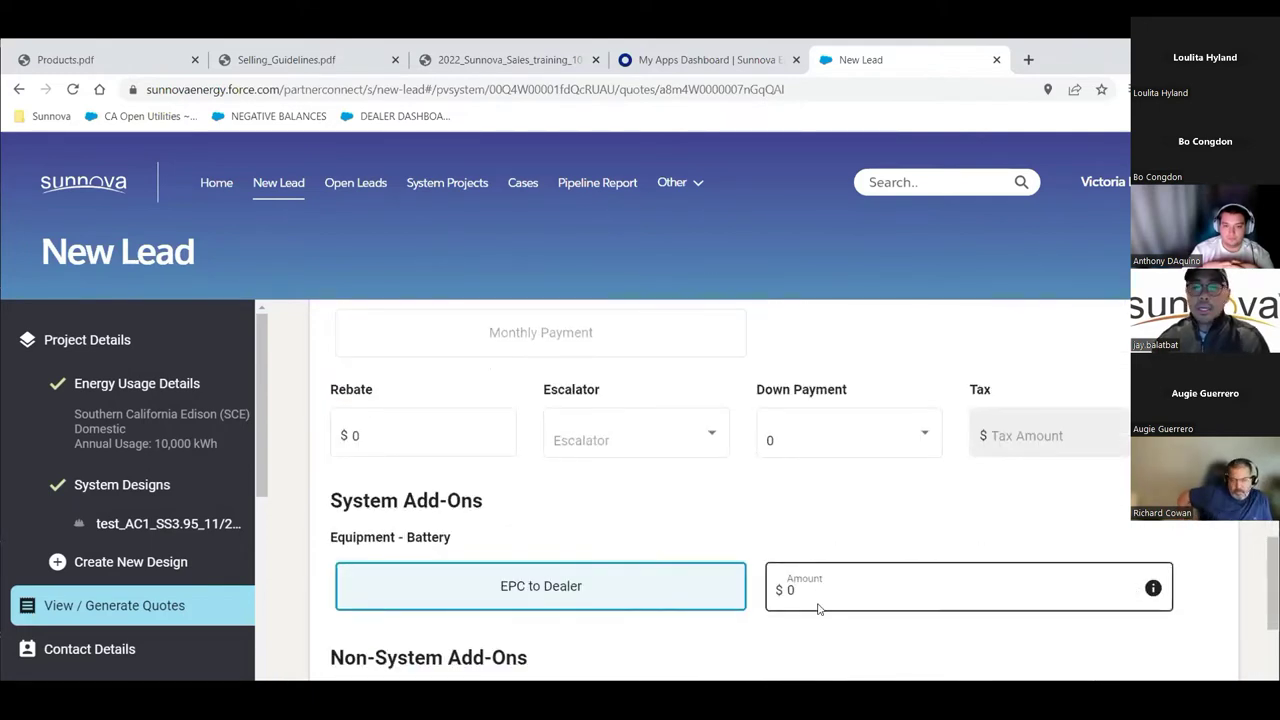
left_click(829, 595)
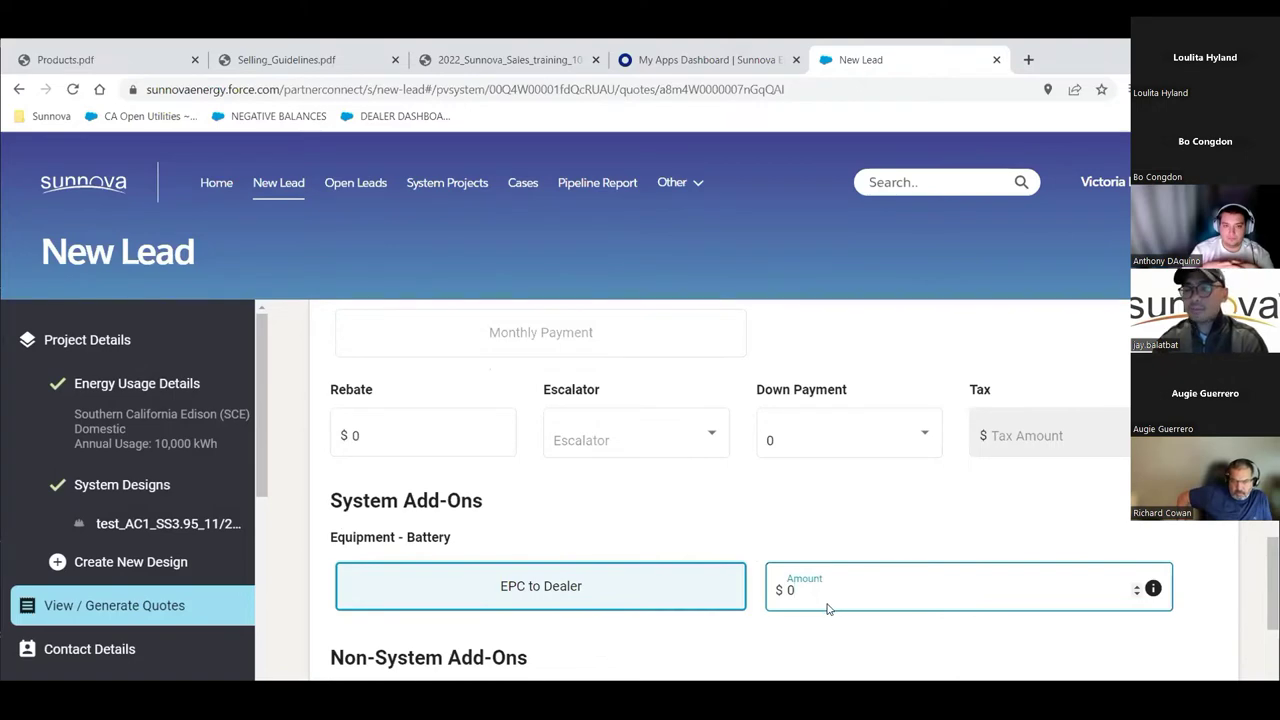
scroll(828, 606, "up", 10)
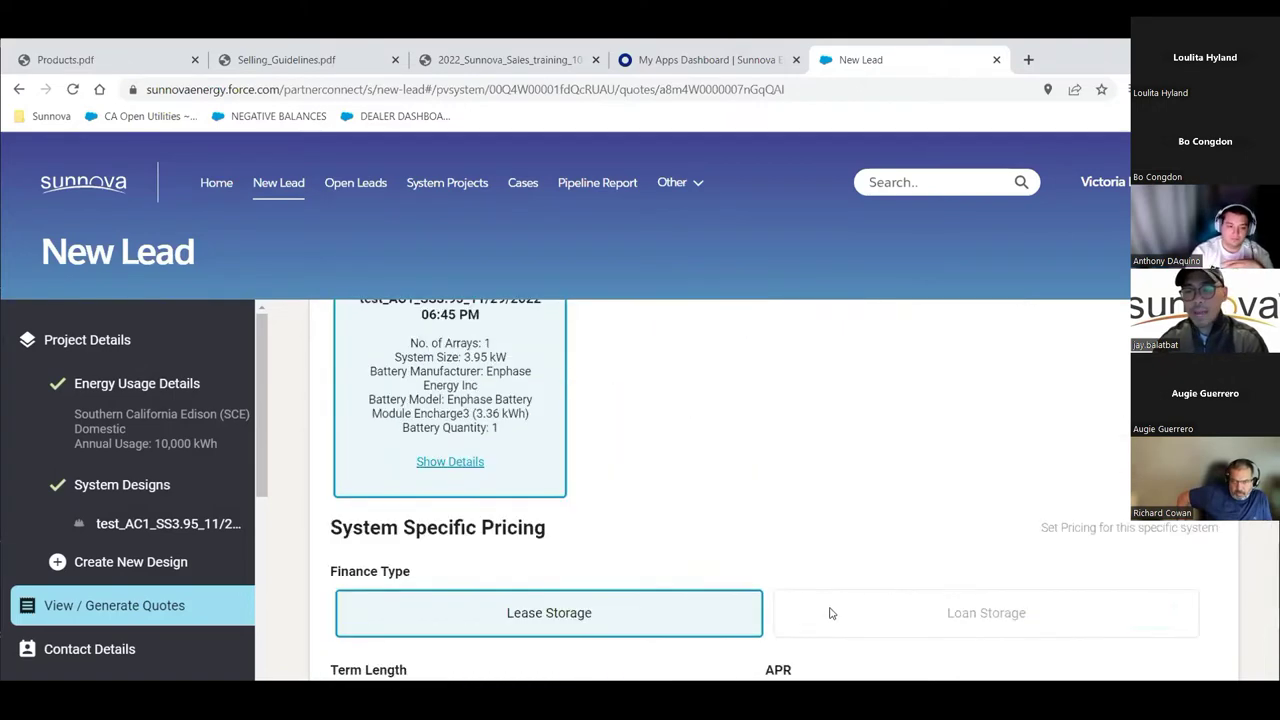
scroll(828, 601, "up", 2)
scroll(840, 602, "down", 12)
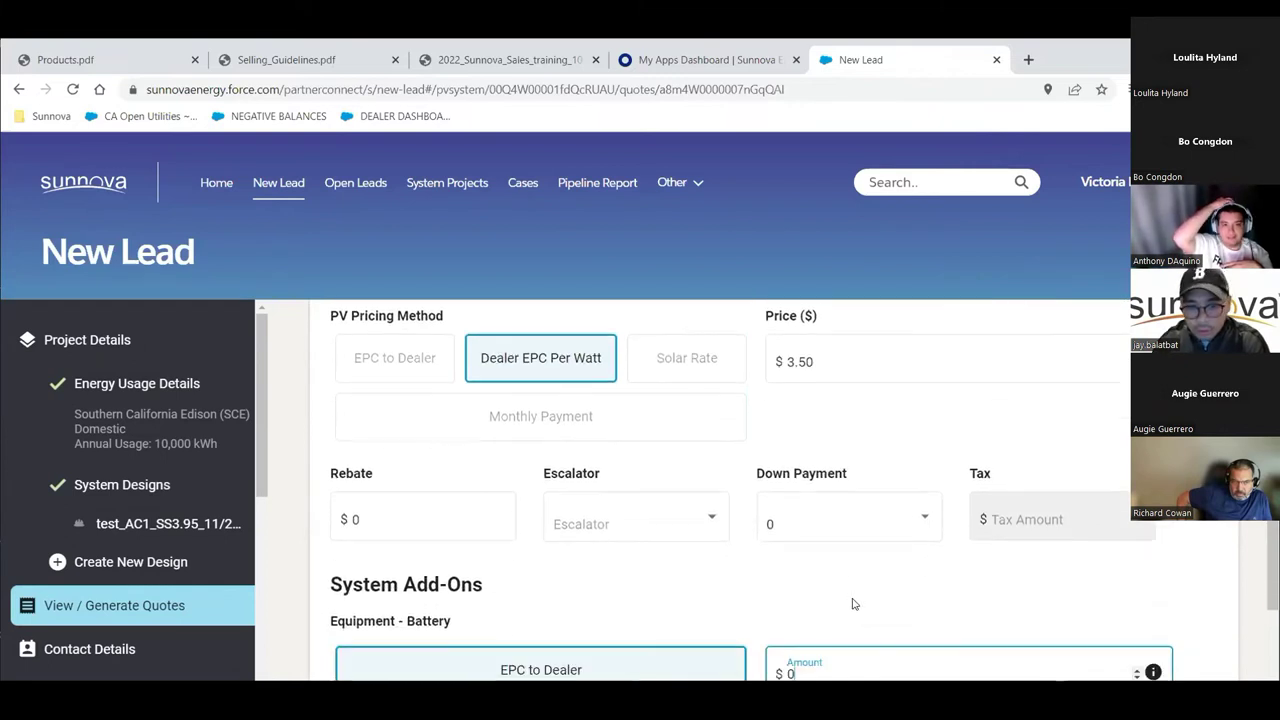
left_click_drag(800, 371, 750, 376)
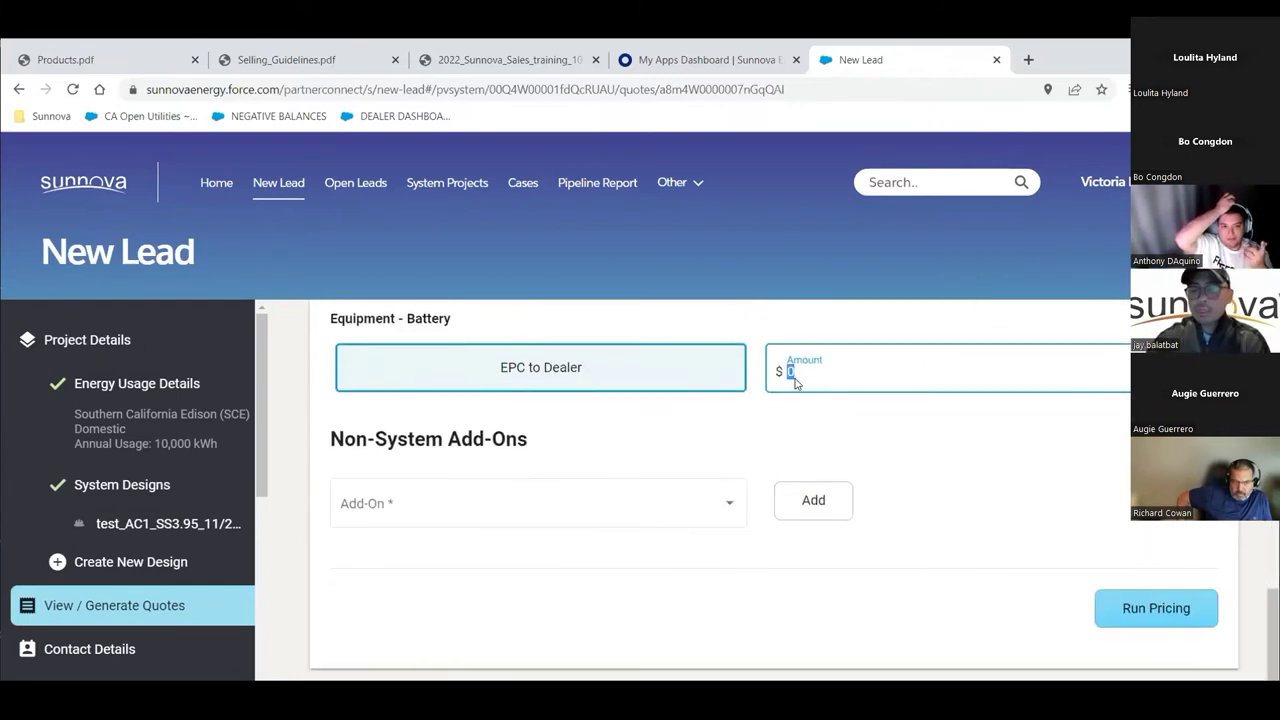
type("10000")
left_click(1048, 516)
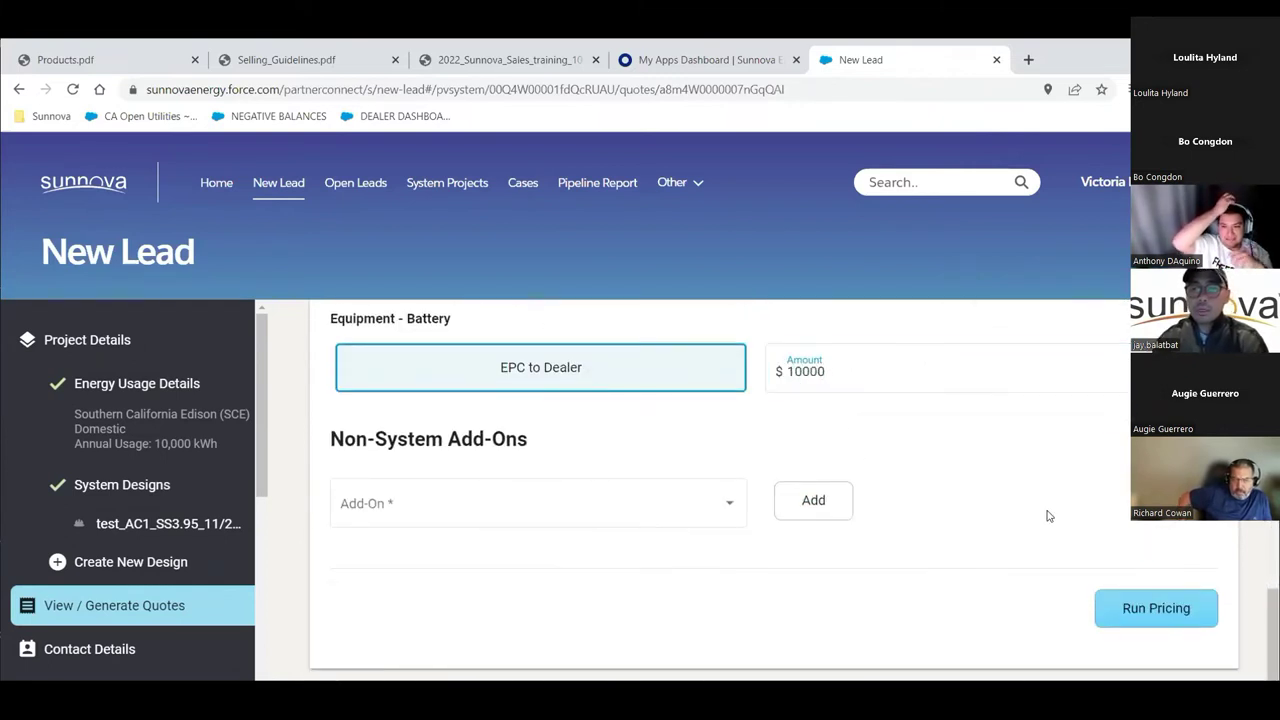
Step: Look over the available non-system add-on types and try to run pricing without choosing one
scroll(962, 587, "up", 2)
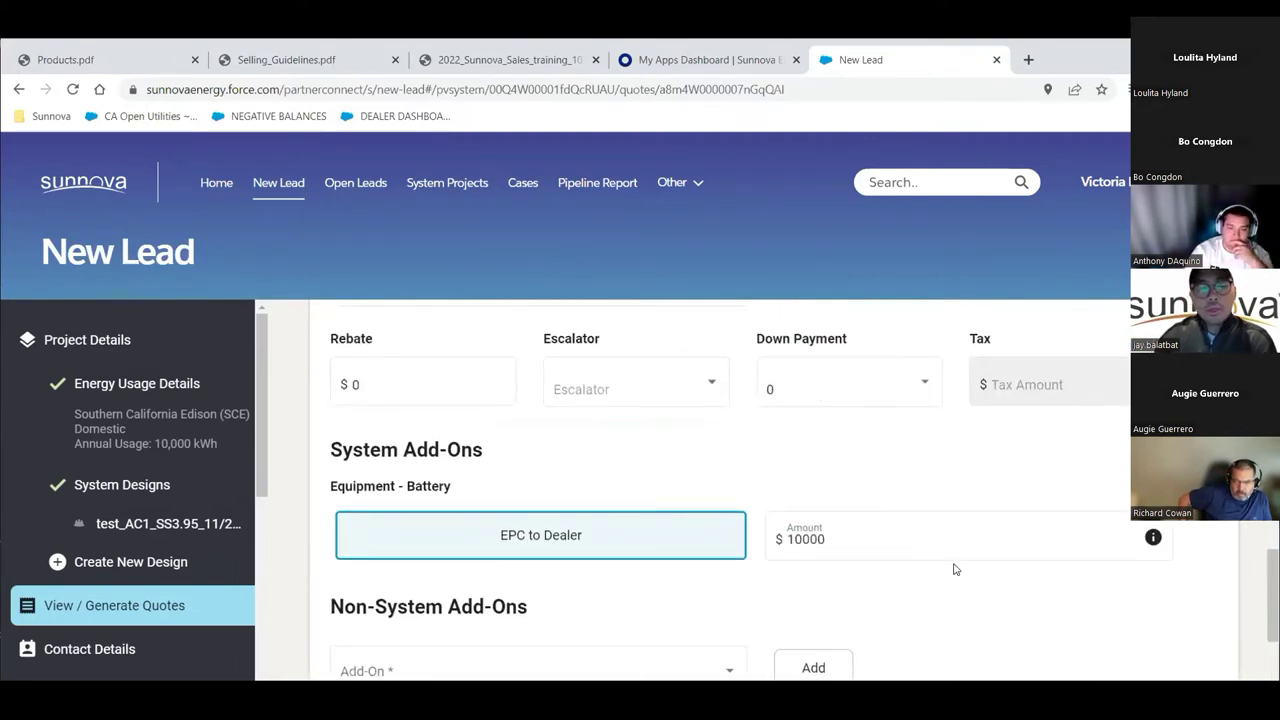
scroll(953, 569, "down", 2)
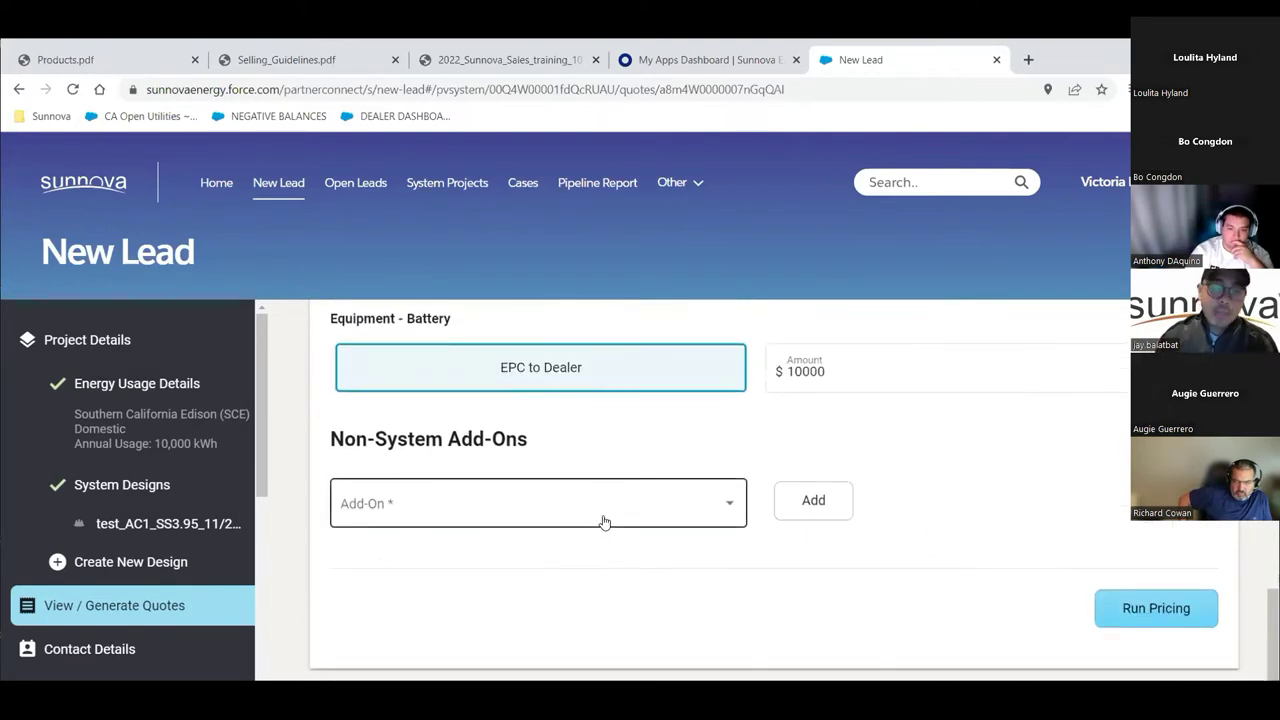
left_click(604, 521)
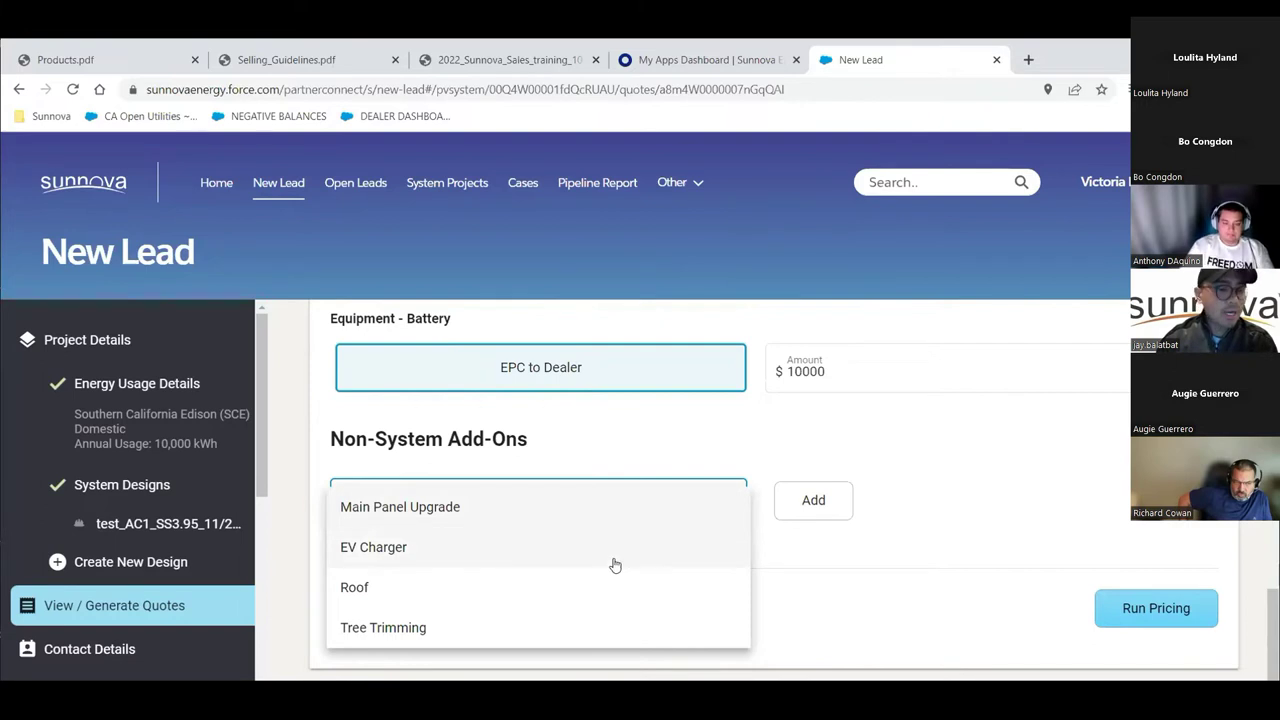
left_click(835, 590)
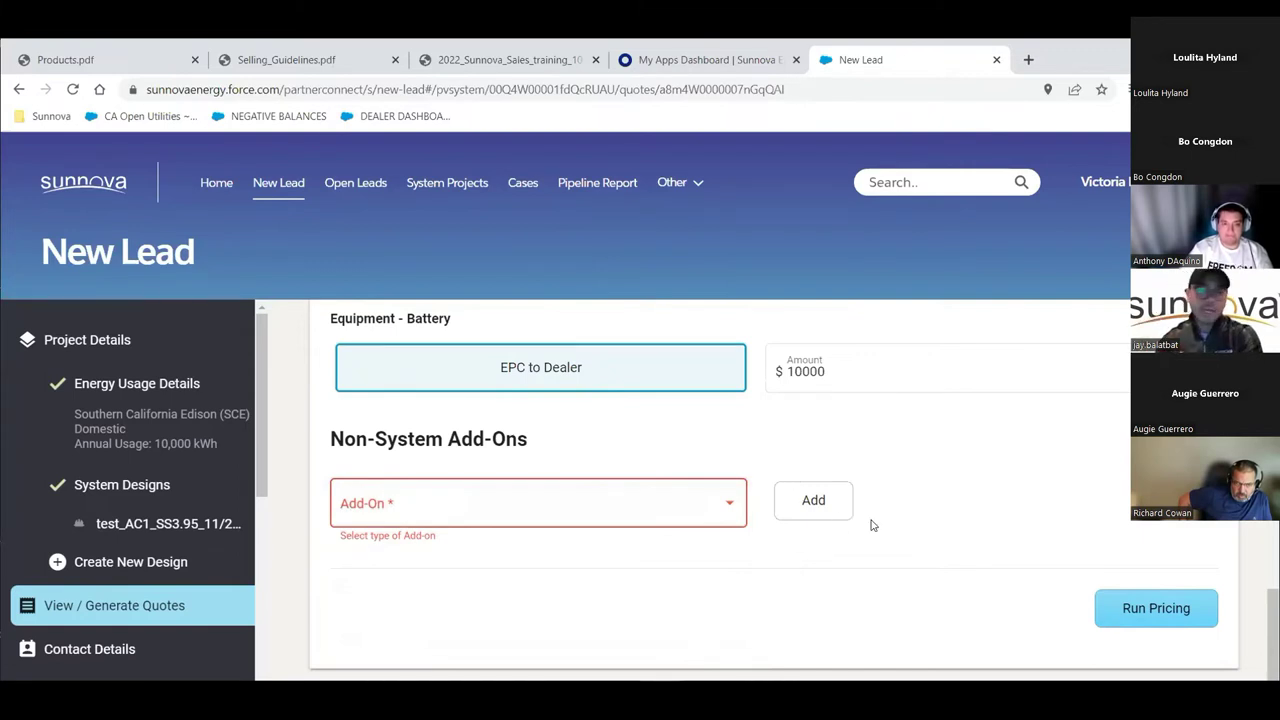
left_click(1143, 608)
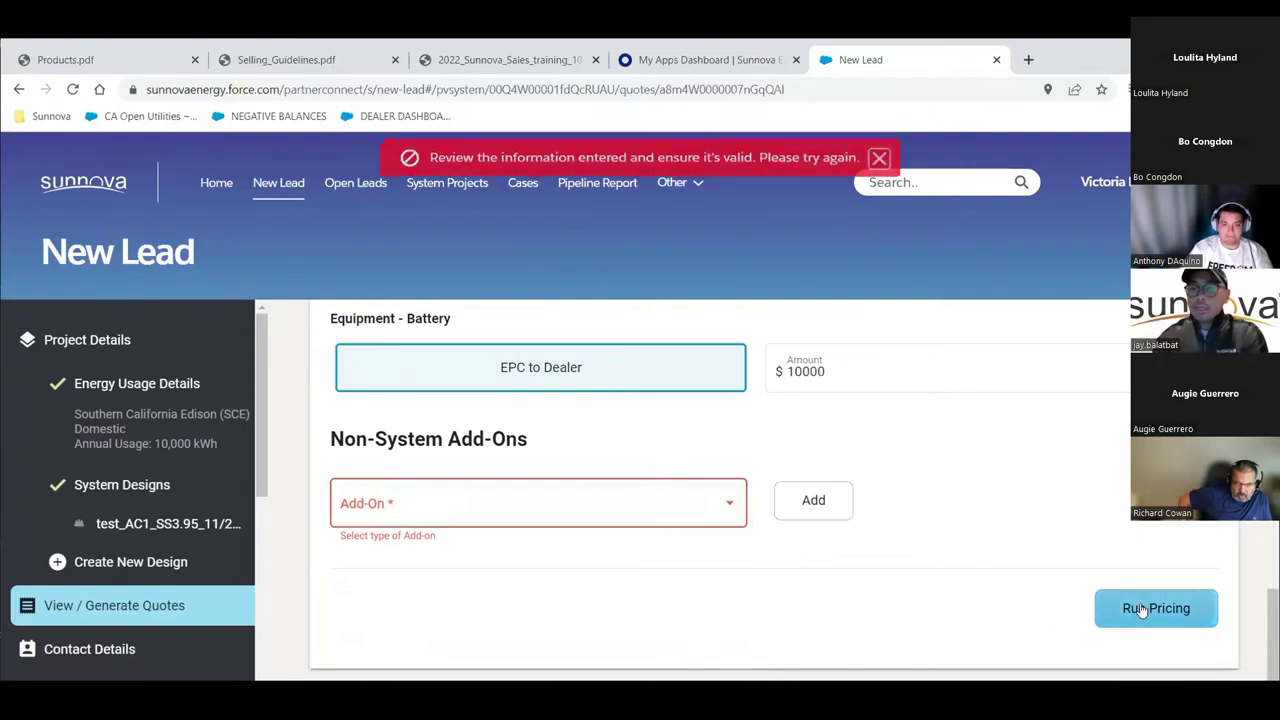
left_click(708, 505)
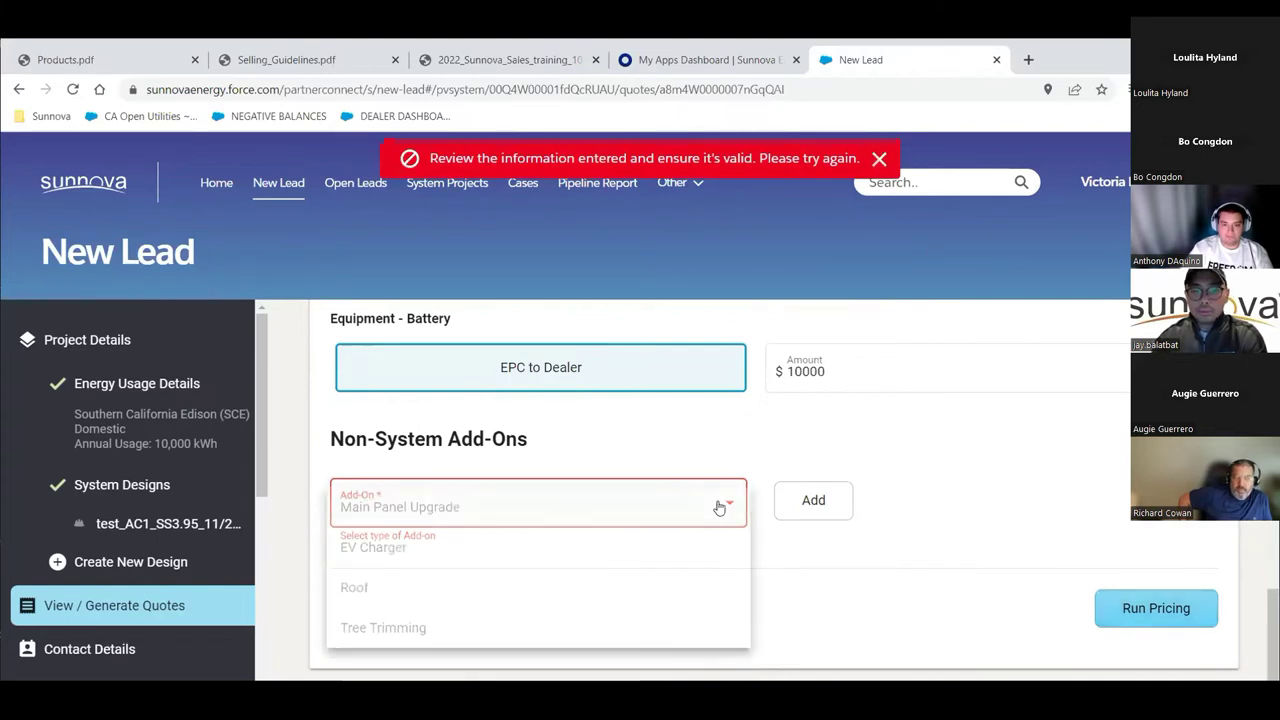
left_click(863, 453)
Step: Set the Escalator of the lease pricing to 0.00%
scroll(820, 520, "up", 3)
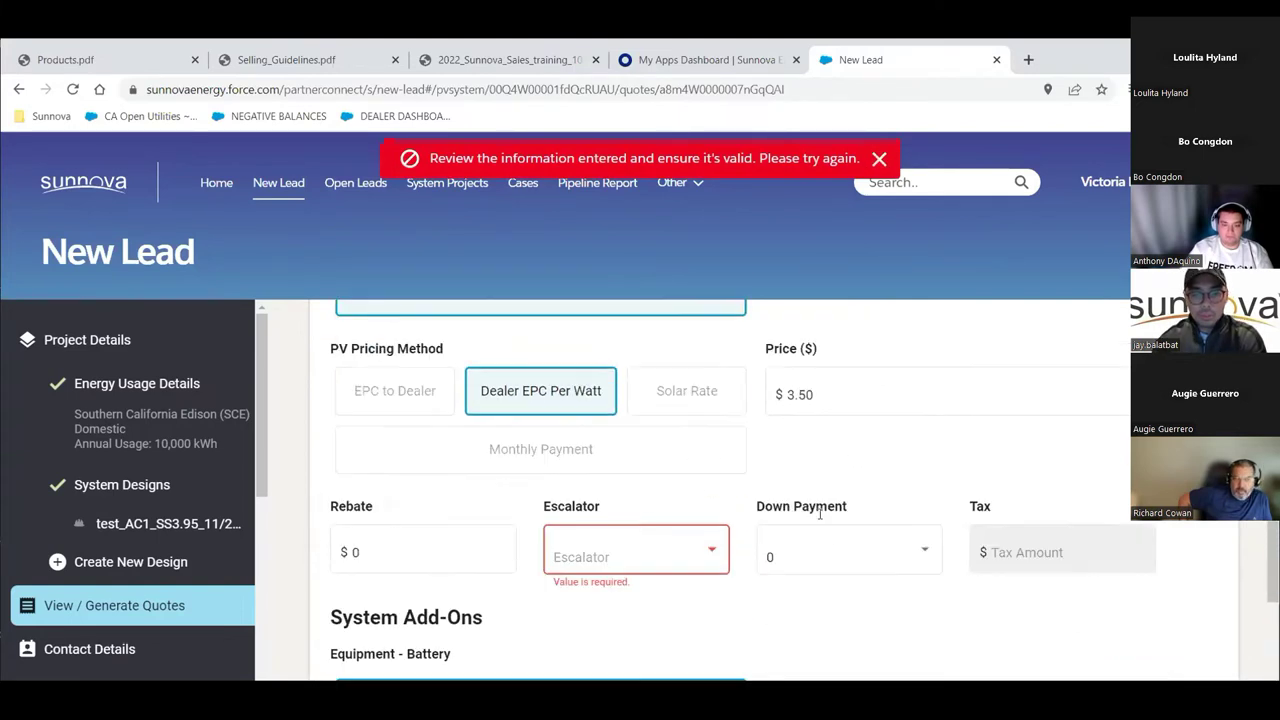
left_click(712, 540)
left_click(660, 432)
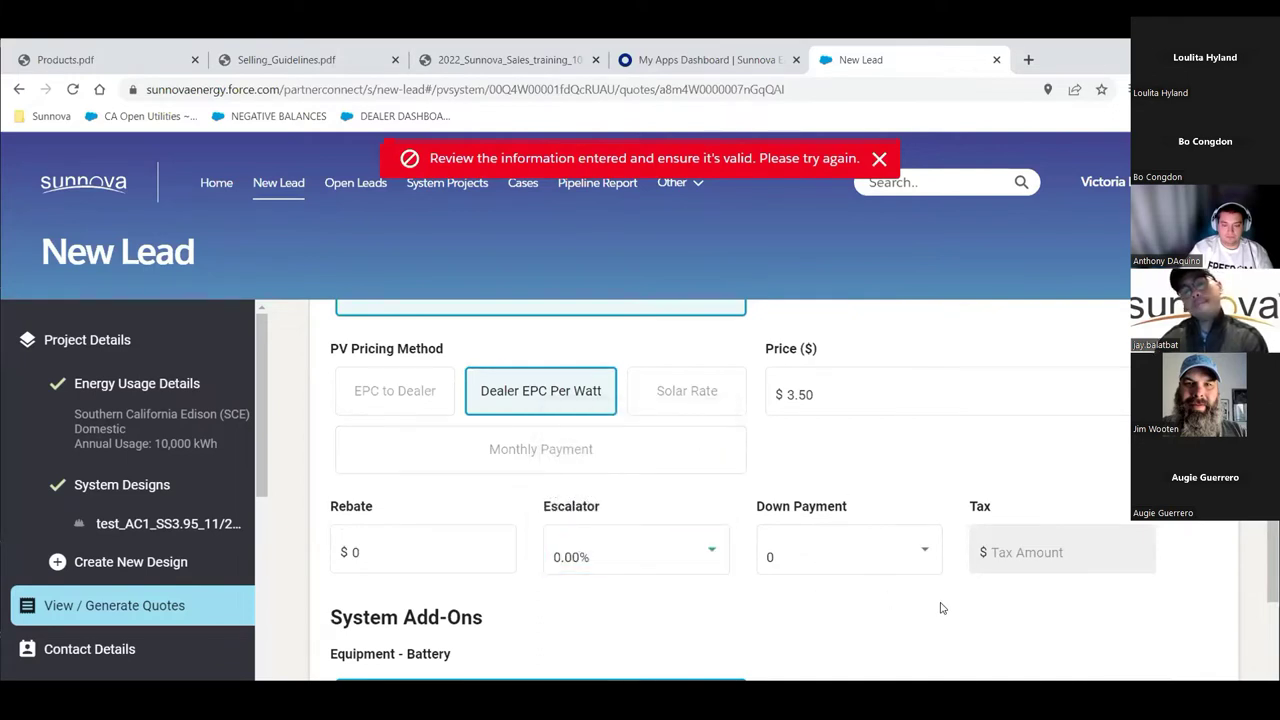
Step: Review the quote form from the system selection through the pricing values to the add-ons
scroll(940, 607, "down", 4)
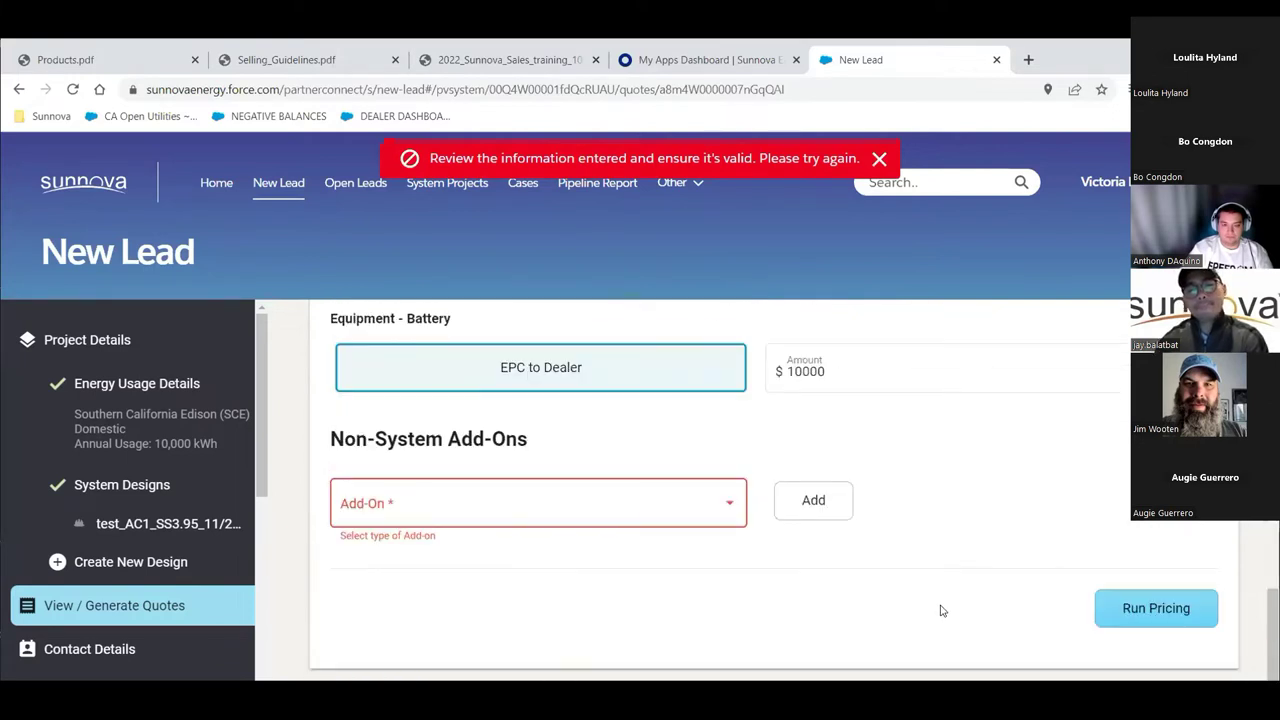
scroll(940, 610, "up", 4)
scroll(940, 609, "up", 6)
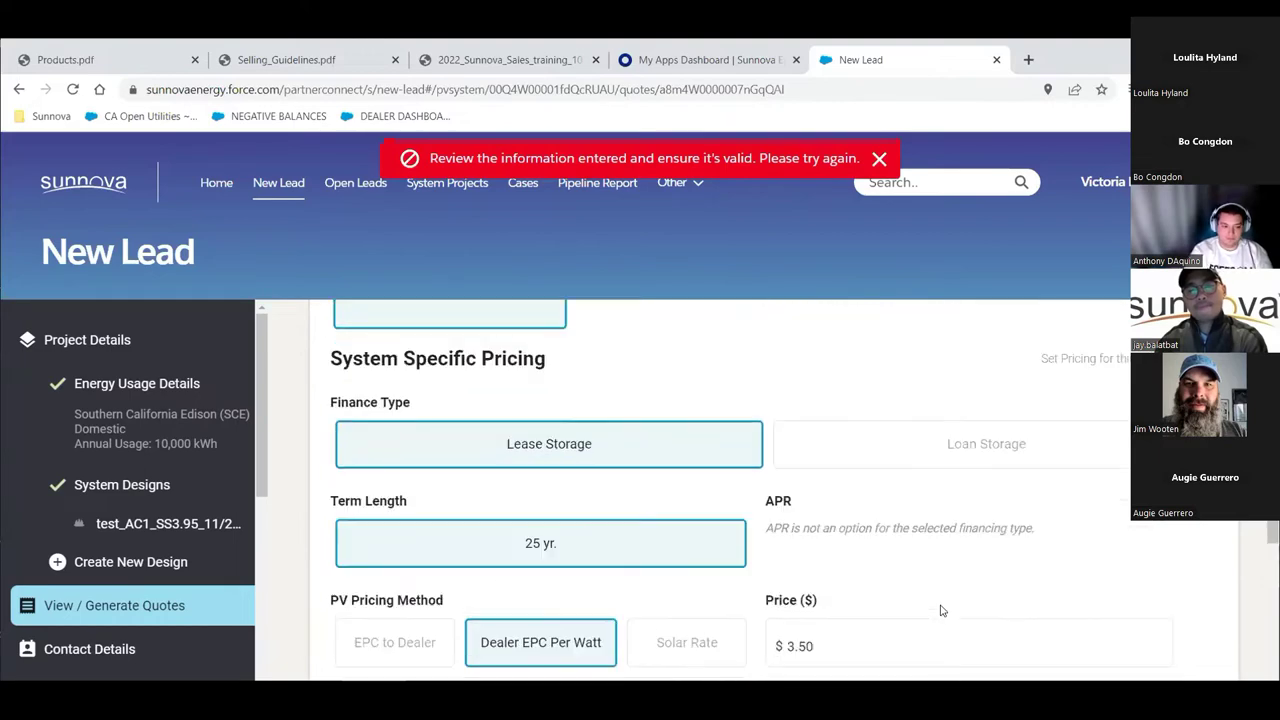
scroll(940, 607, "up", 3)
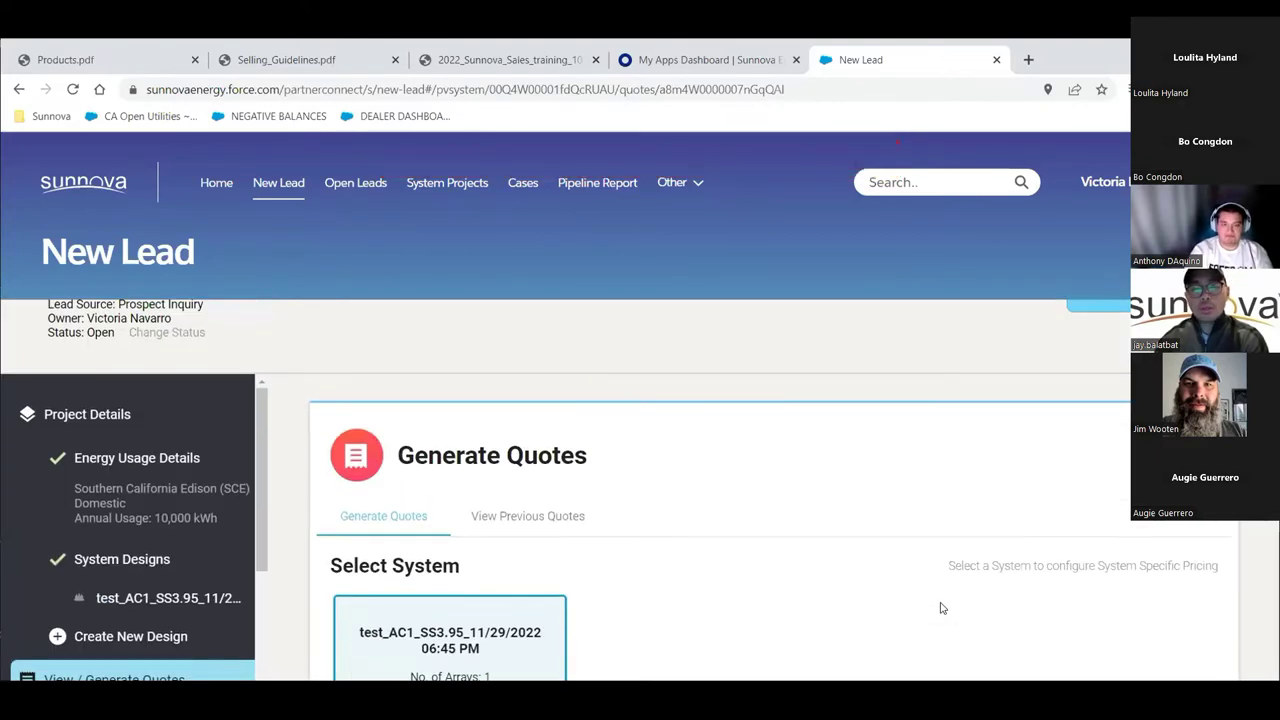
scroll(940, 608, "down", 6)
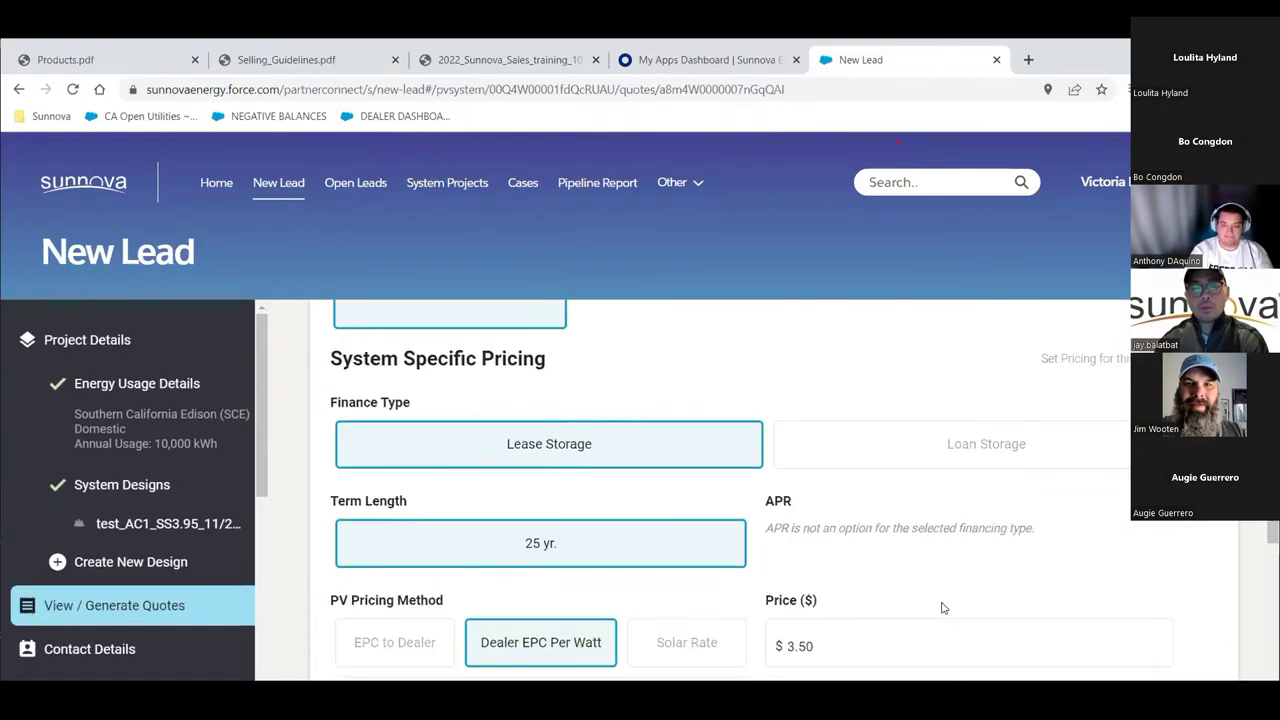
scroll(940, 608, "down", 4)
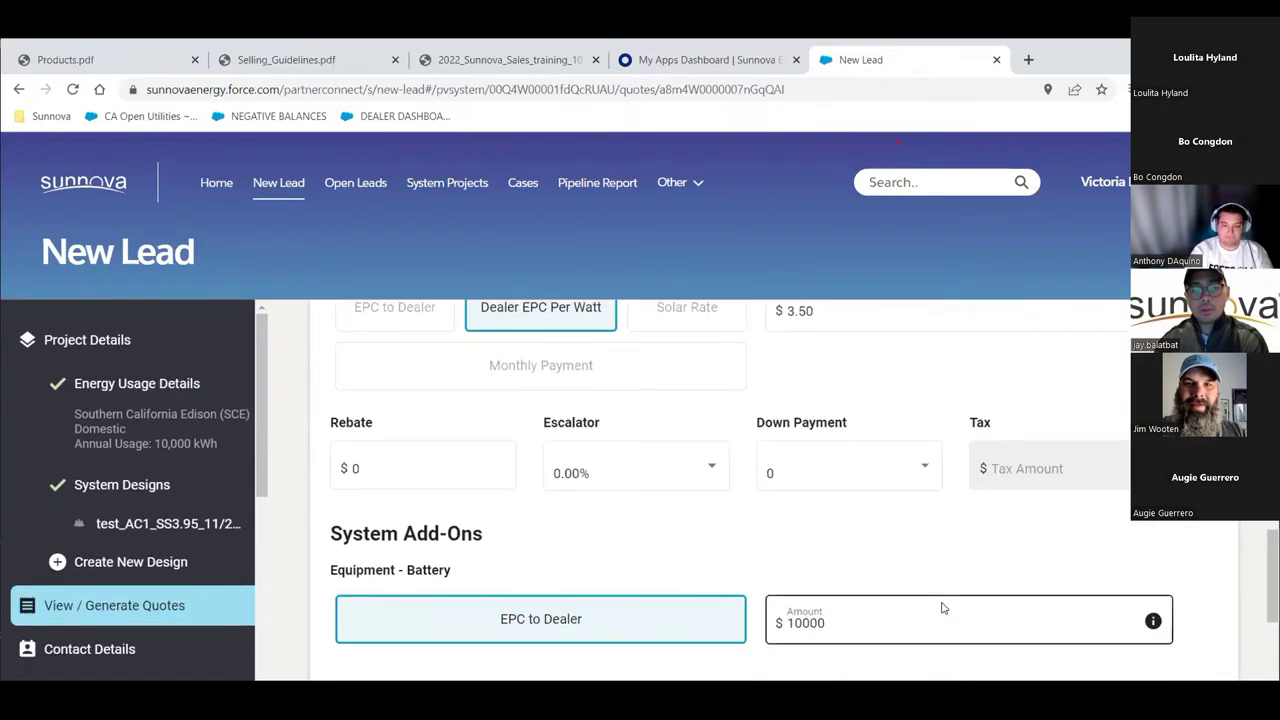
scroll(941, 607, "down", 1)
scroll(941, 607, "down", 2)
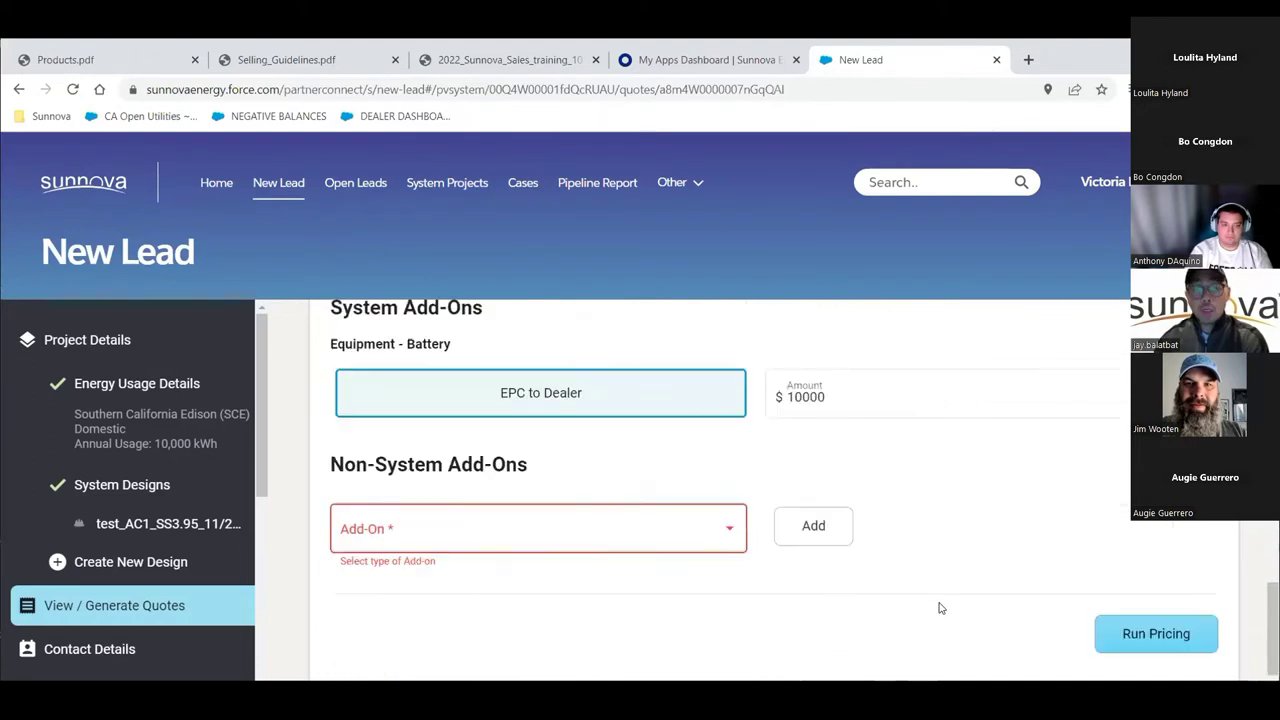
Step: Choose Main Panel Upgrade as the non-system add-on type and run pricing
left_click(575, 513)
left_click(580, 526)
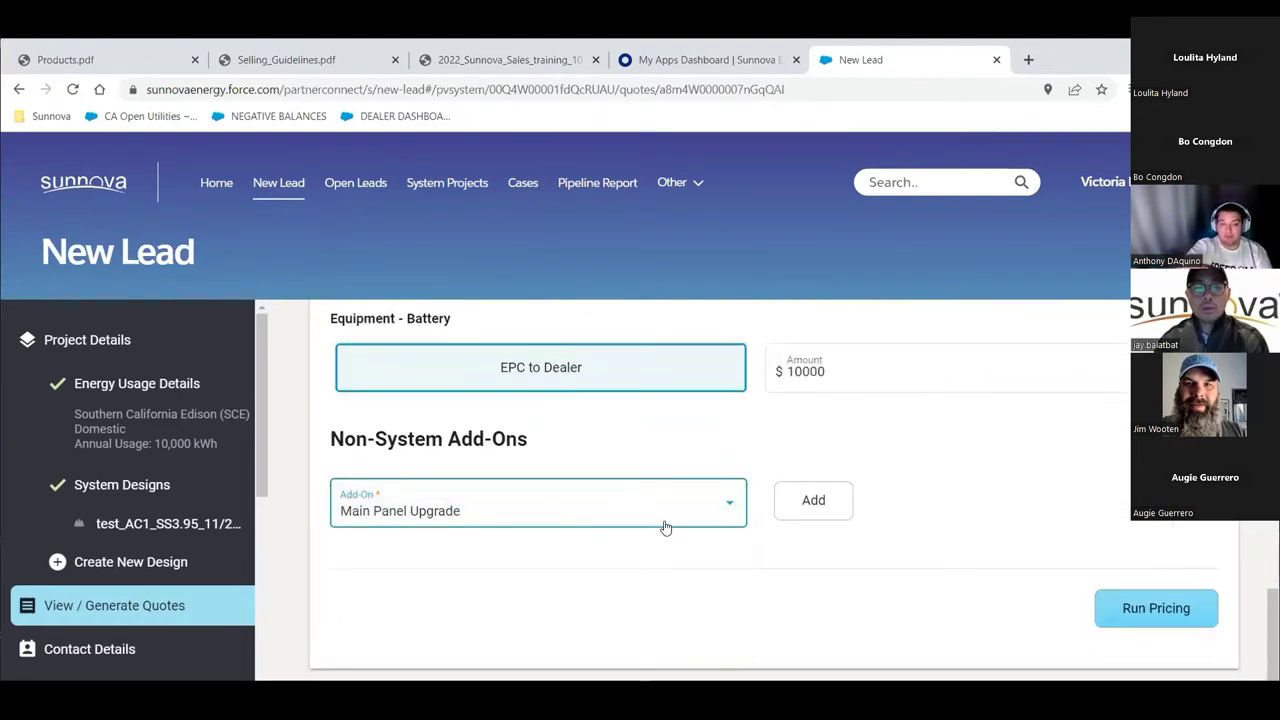
left_click(714, 520)
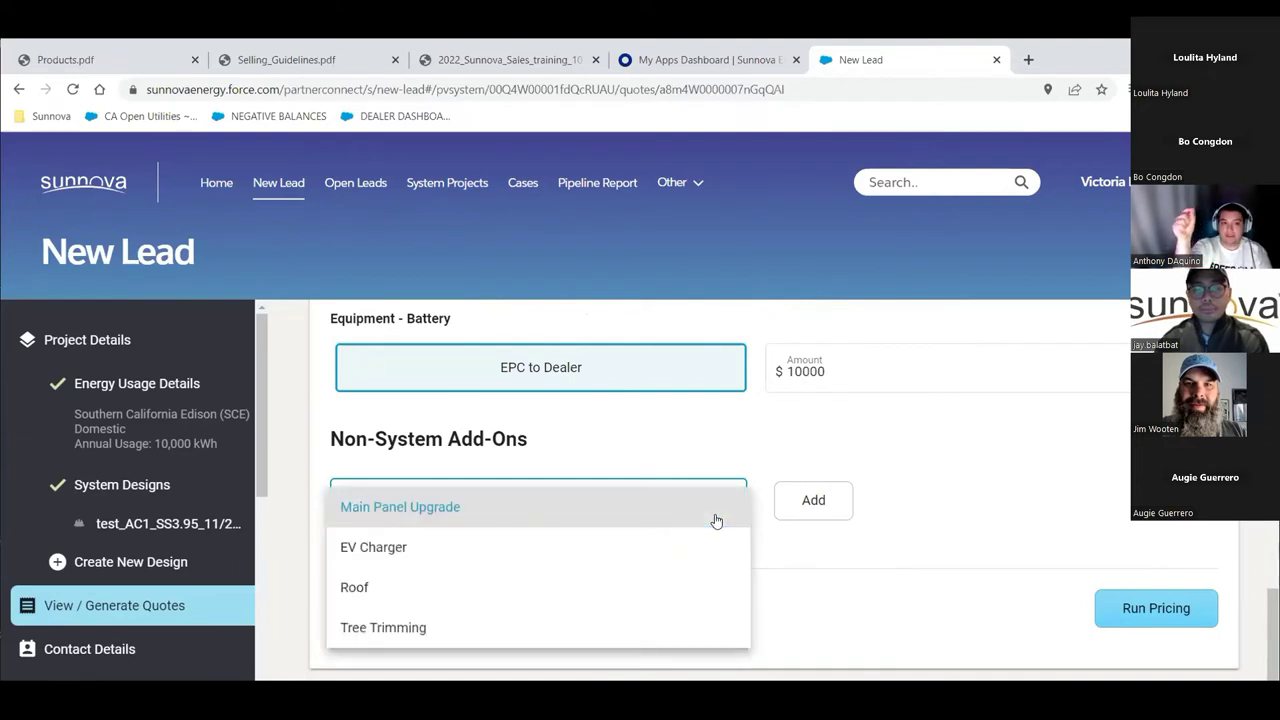
left_click(981, 478)
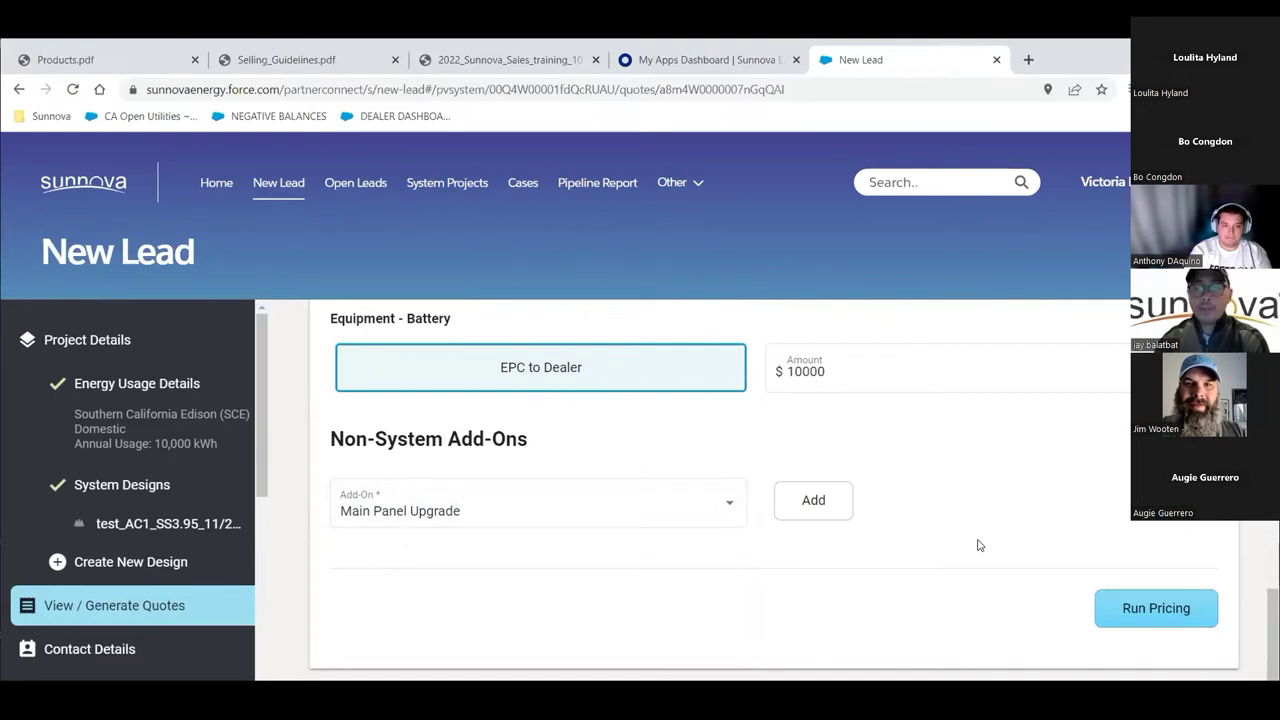
left_click(688, 515)
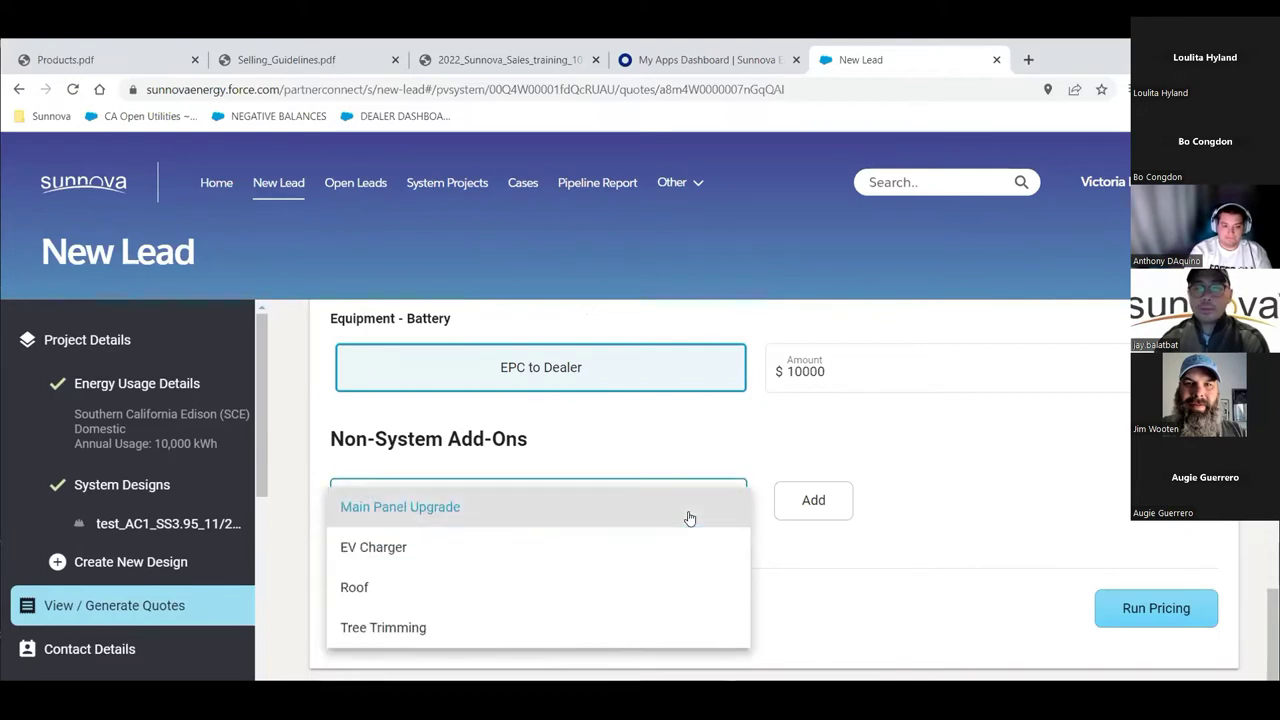
key("Return")
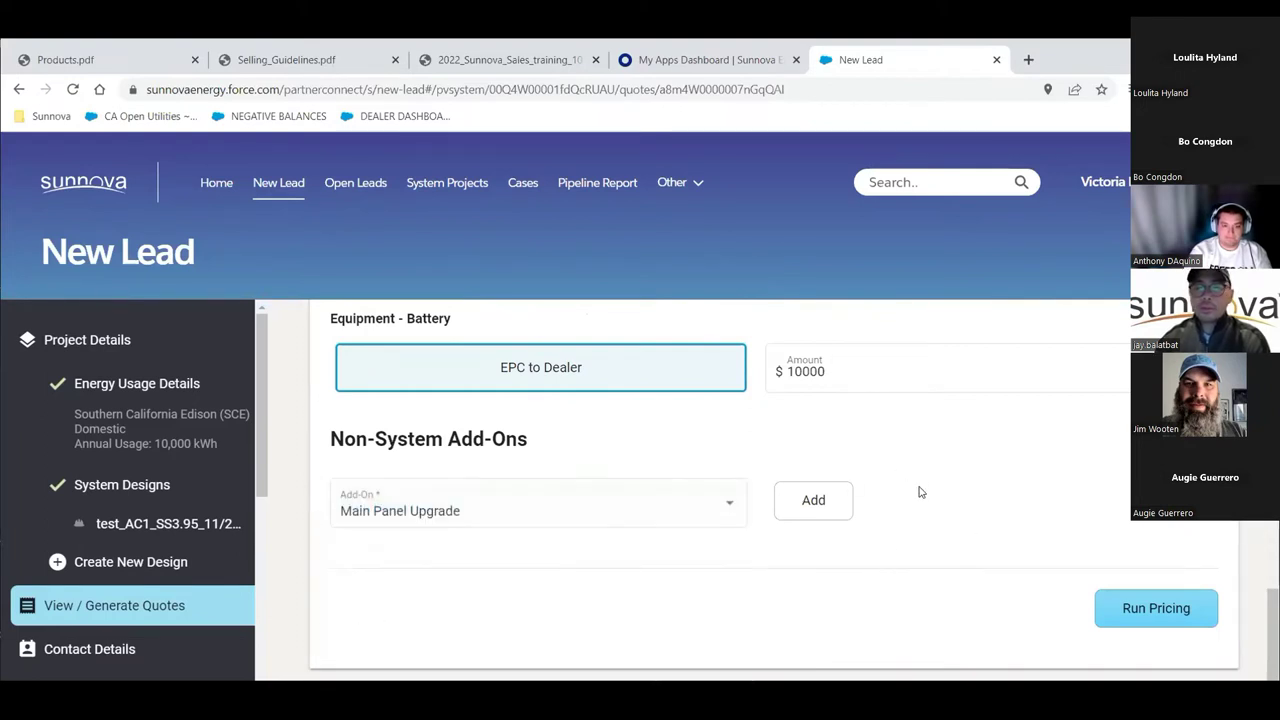
left_click(1138, 615)
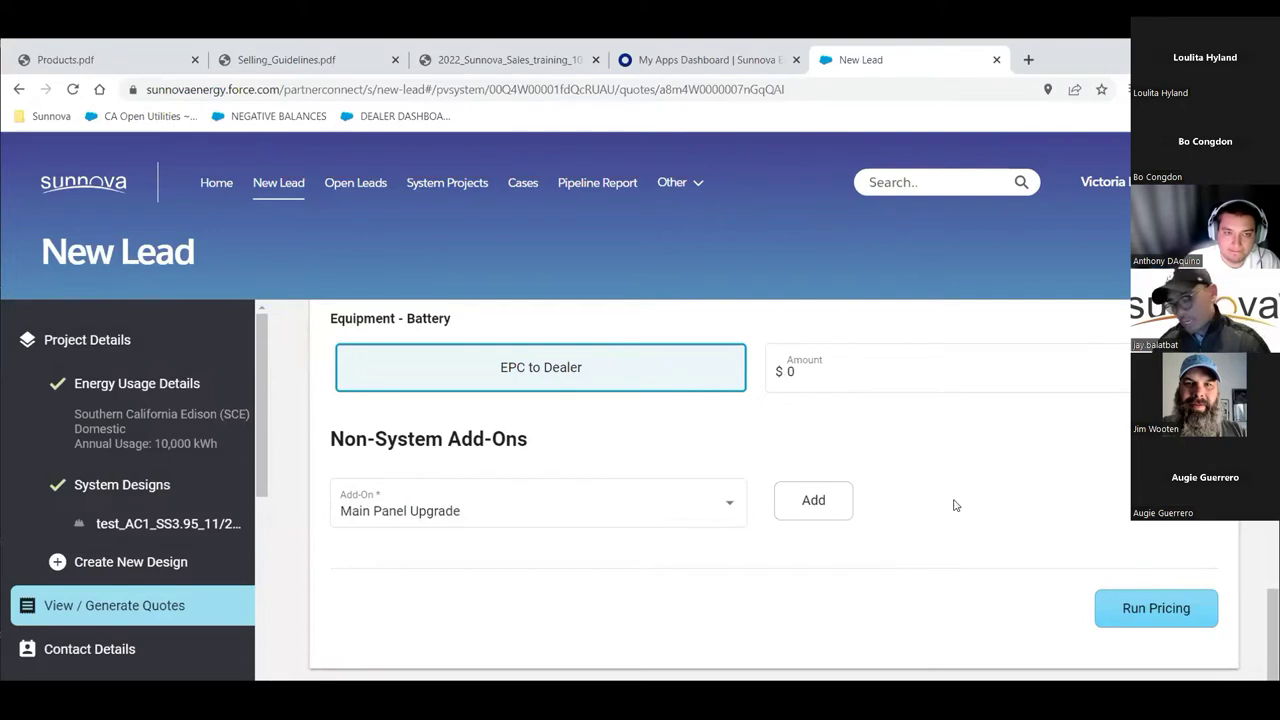
Step: Recheck the battery add-on amount, escalator, down payment and PV price on the quote form
scroll(952, 501, "up", 2)
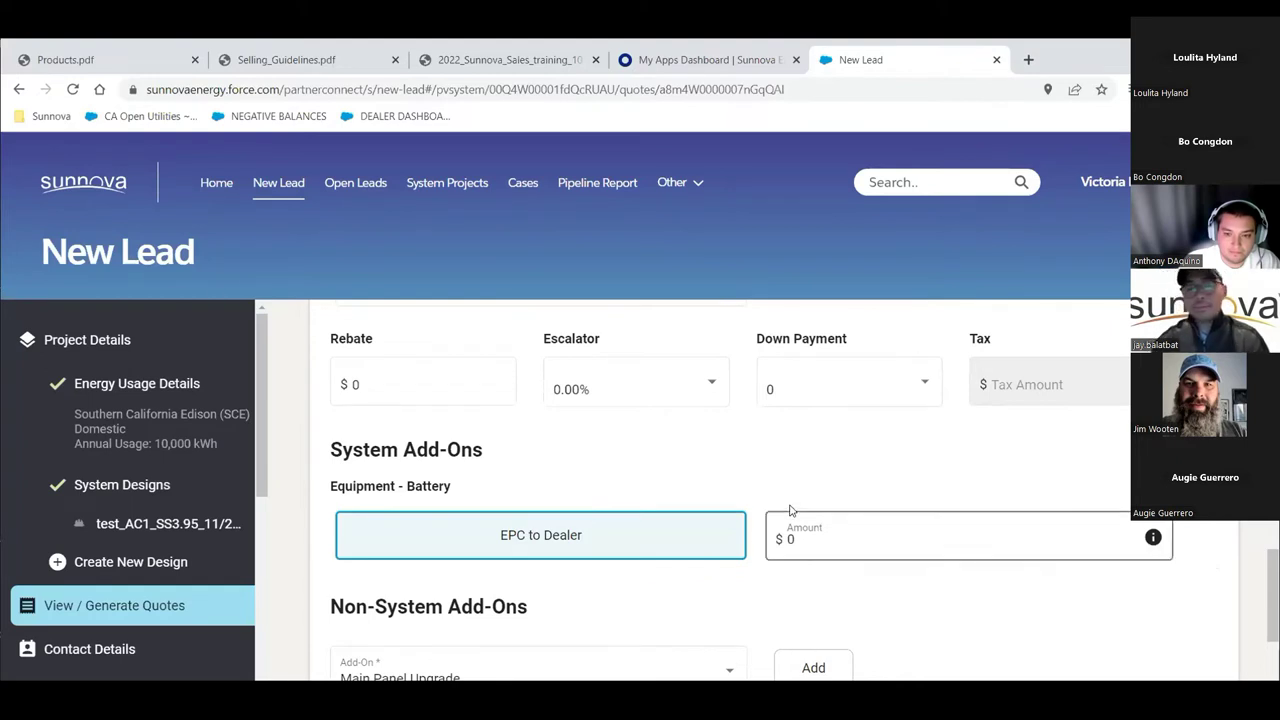
scroll(811, 591, "down", 3)
scroll(815, 594, "up", 3)
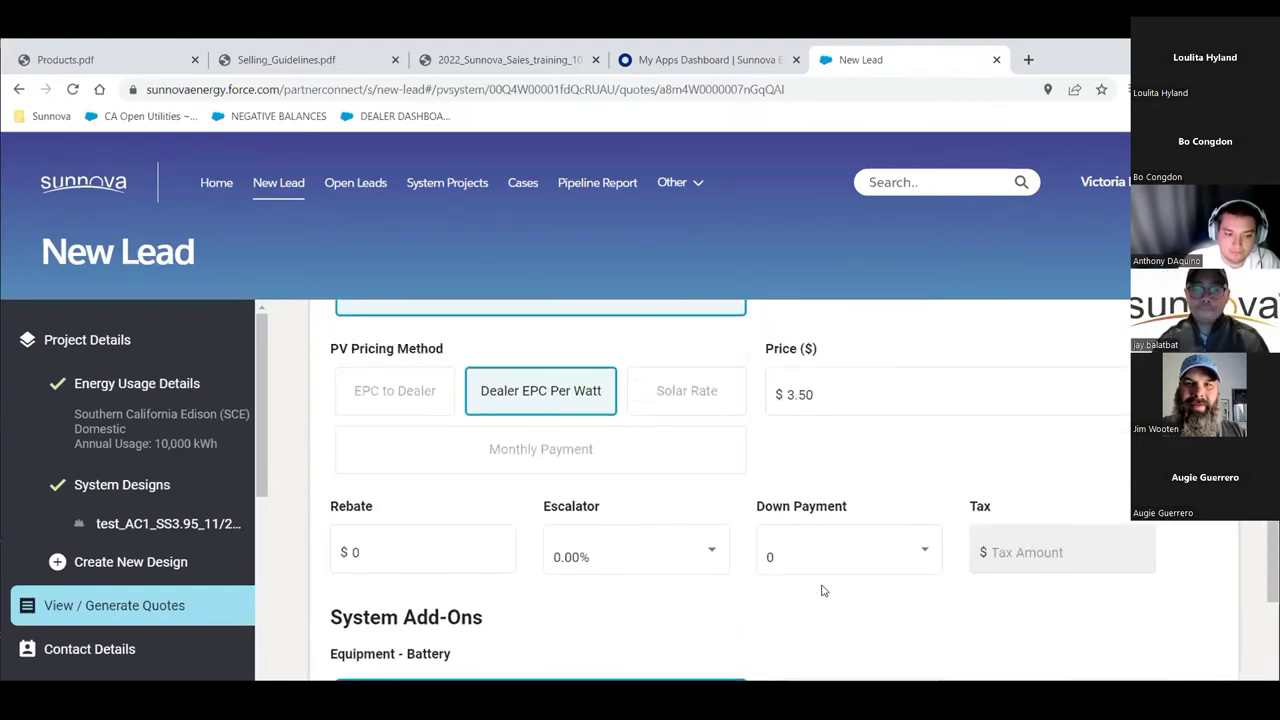
scroll(822, 591, "up", 2)
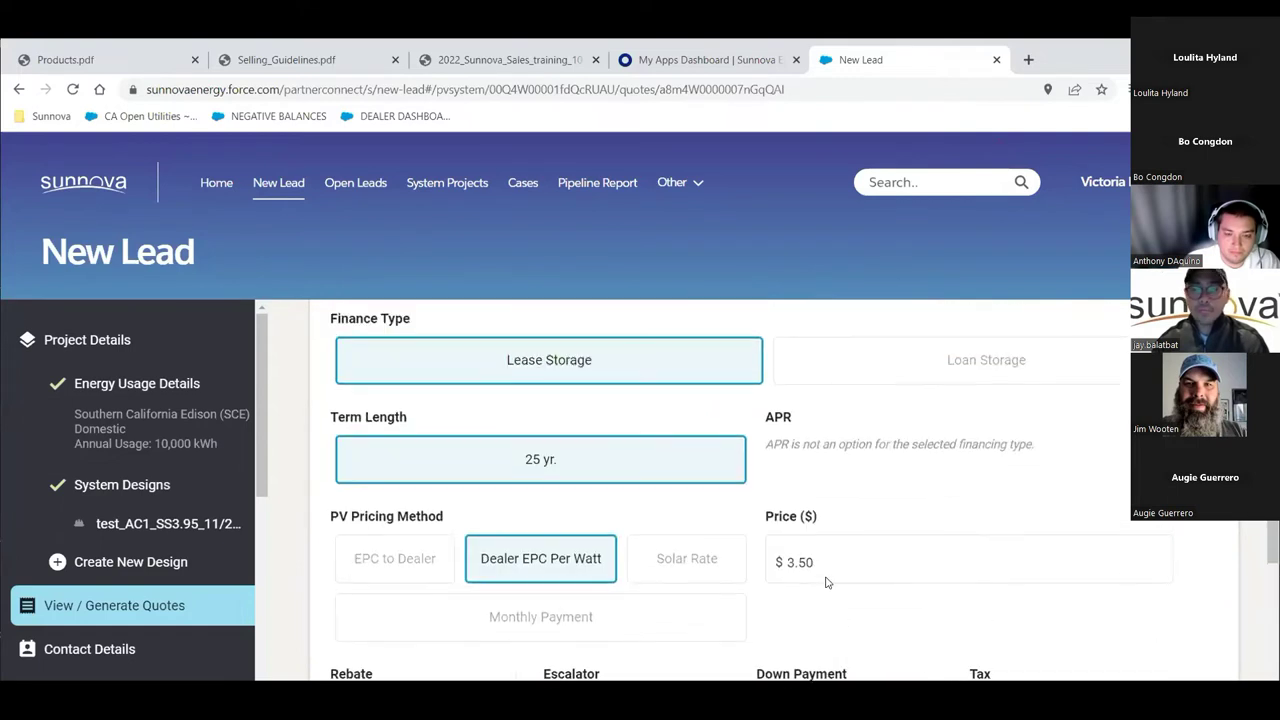
Step: Set the Dealer EPC Per Watt price to $3.00 and look over the rest of the quote form
double_click(800, 562)
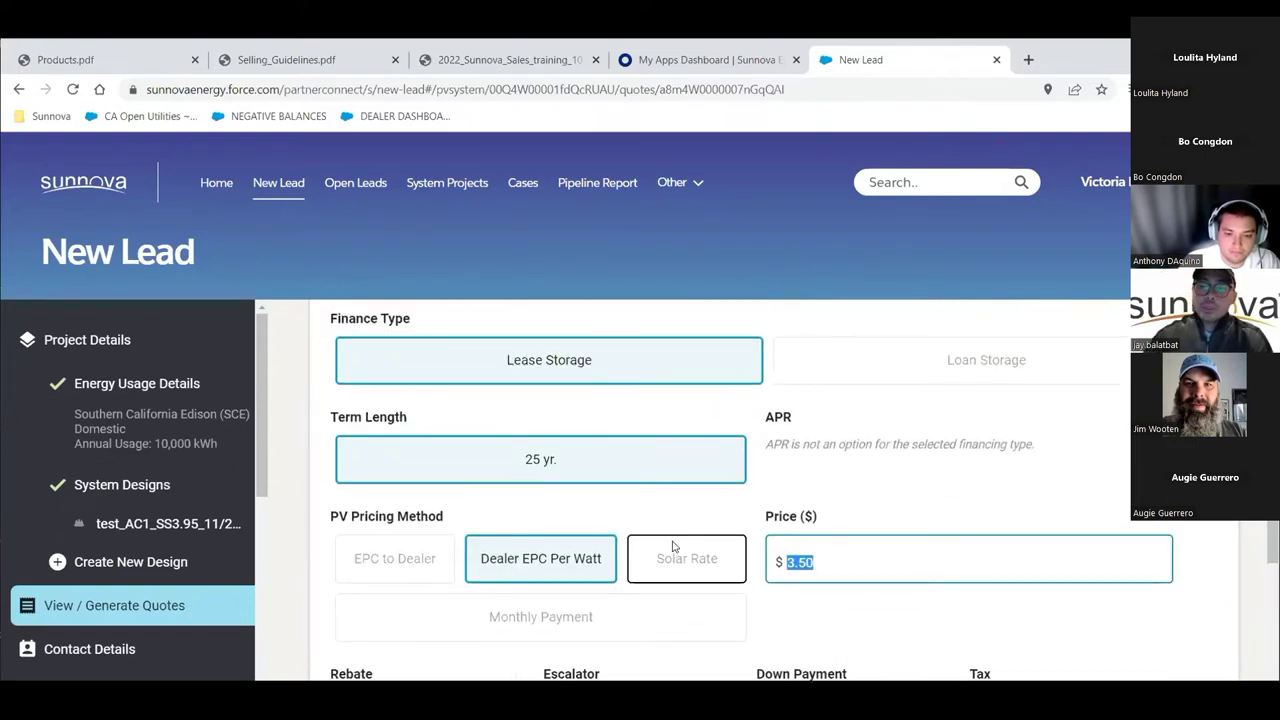
type("3.00")
left_click(1010, 607)
scroll(1012, 610, "down", 5)
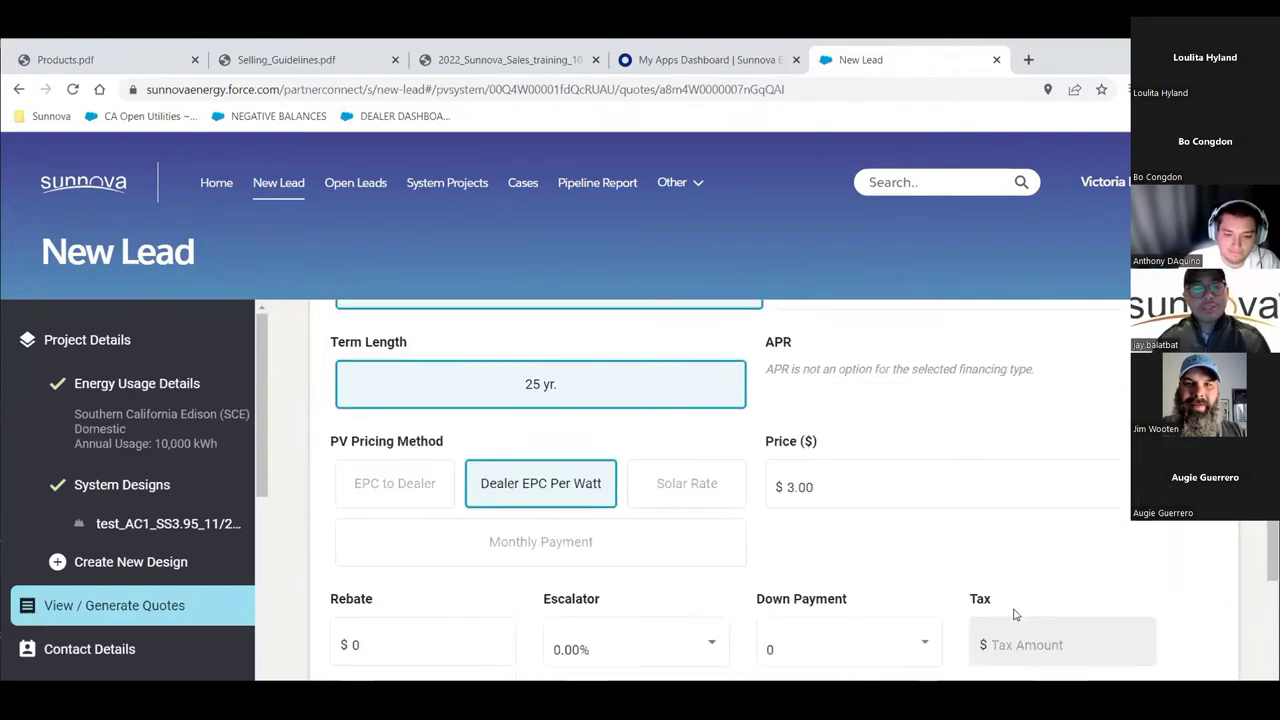
scroll(863, 497, "up", 8)
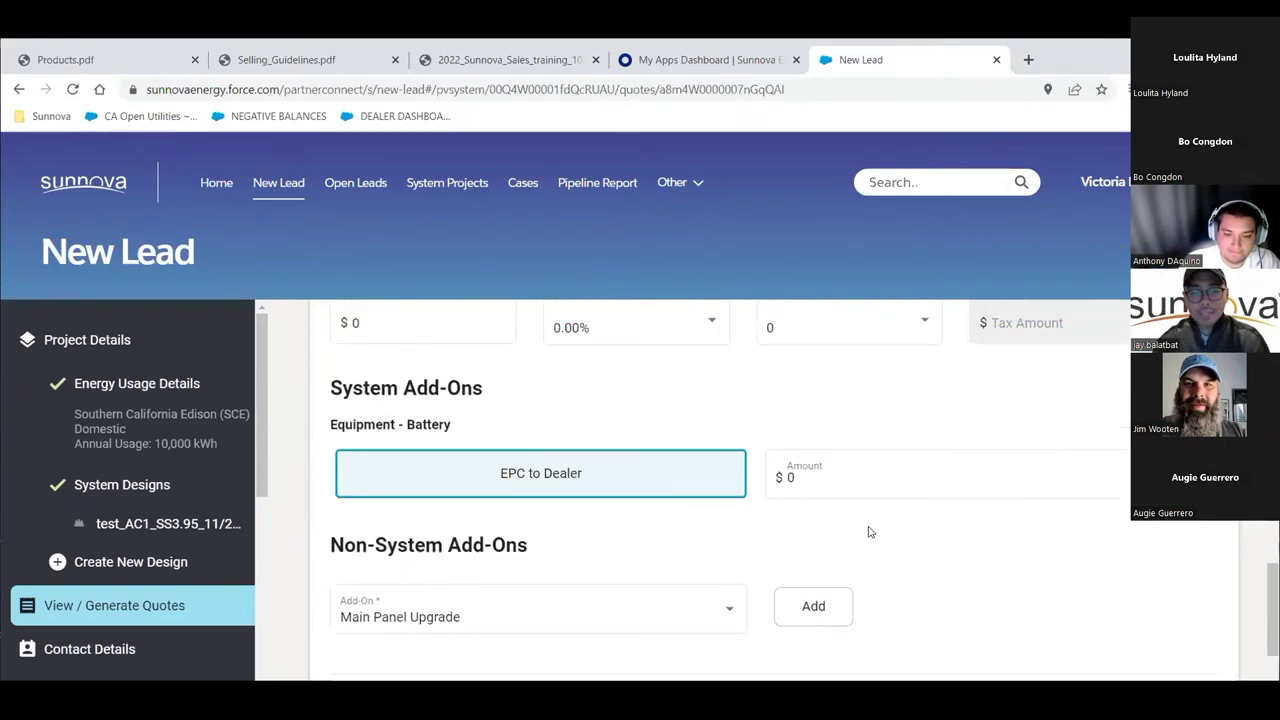
scroll(886, 551, "up", 2)
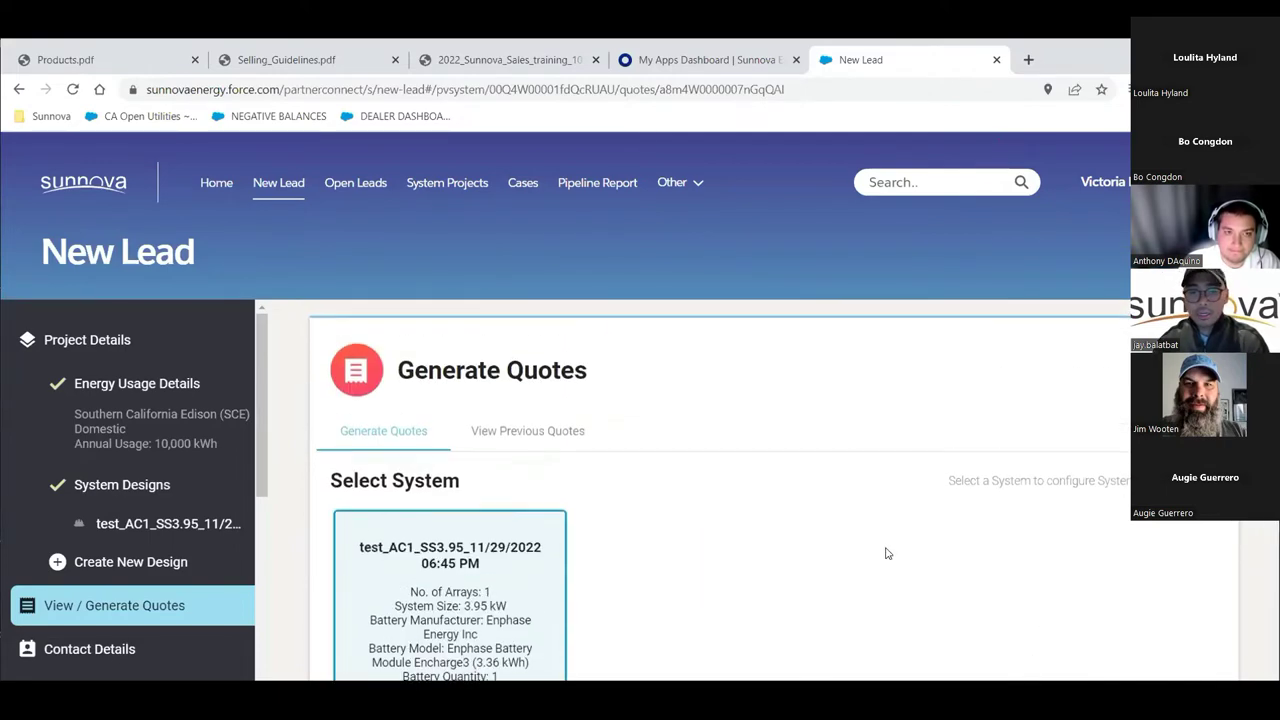
scroll(680, 523, "down", 3)
scroll(575, 518, "down", 1)
scroll(575, 518, "down", 6)
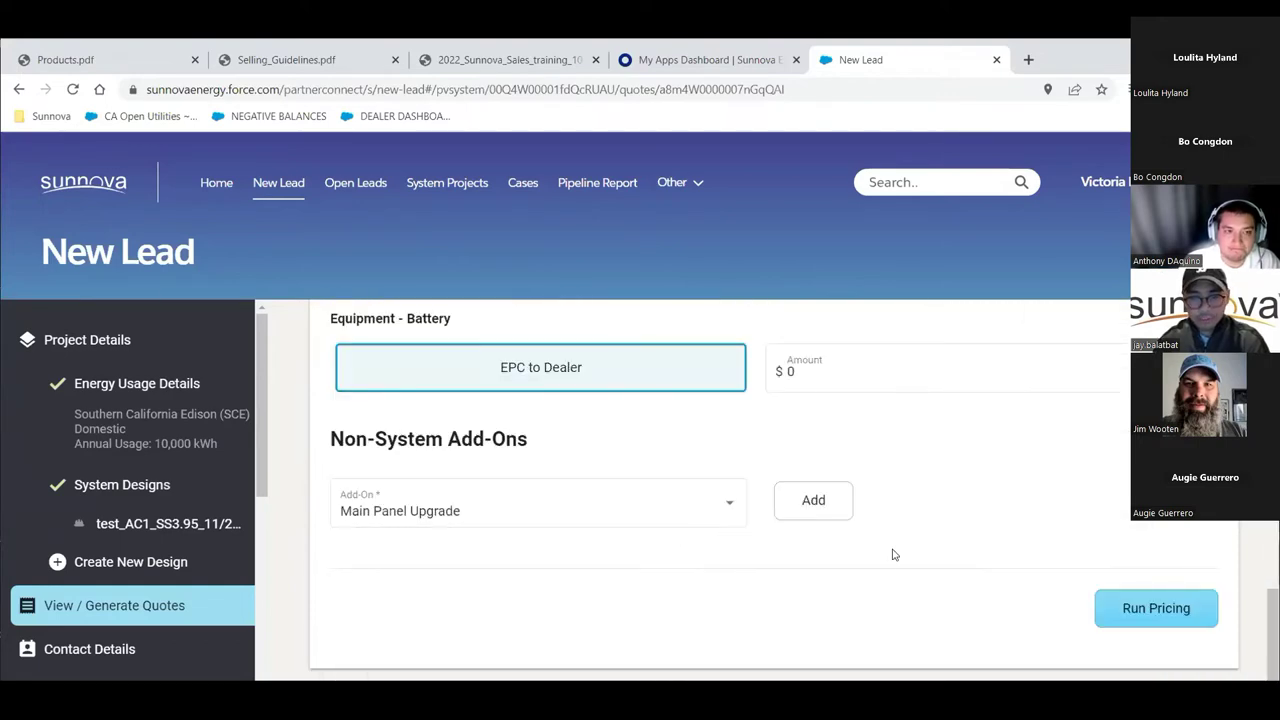
Step: Try pricing the quote with a battery equipment add-on amount of $9000
scroll(894, 551, "up", 2)
left_click_drag(843, 612, 812, 586)
left_click(824, 615)
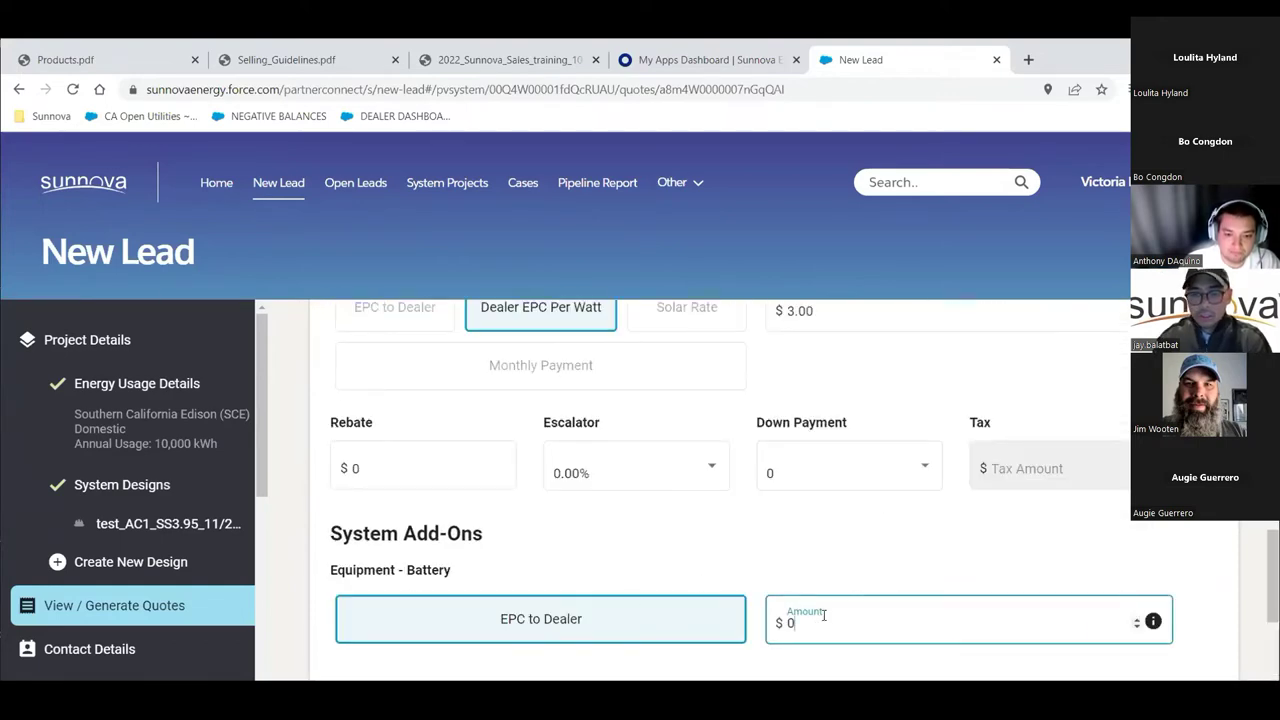
key("BackSpace")
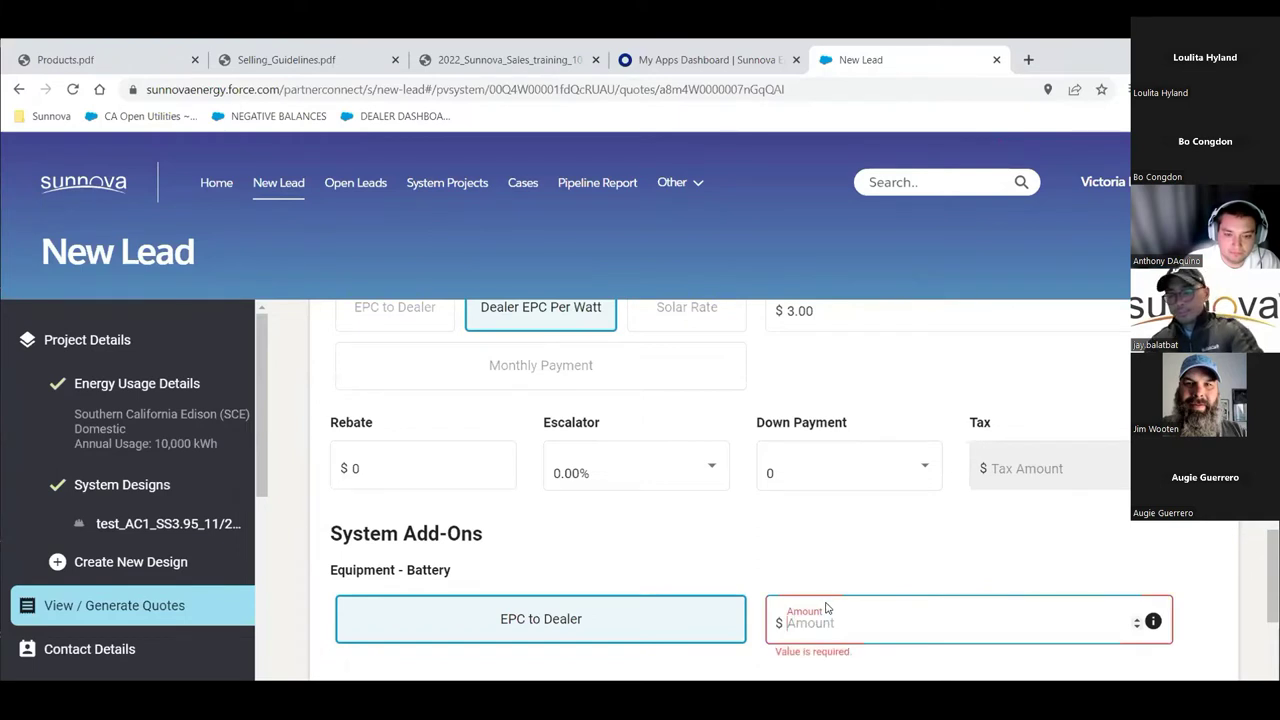
type("900")
scroll(871, 558, "down", 3)
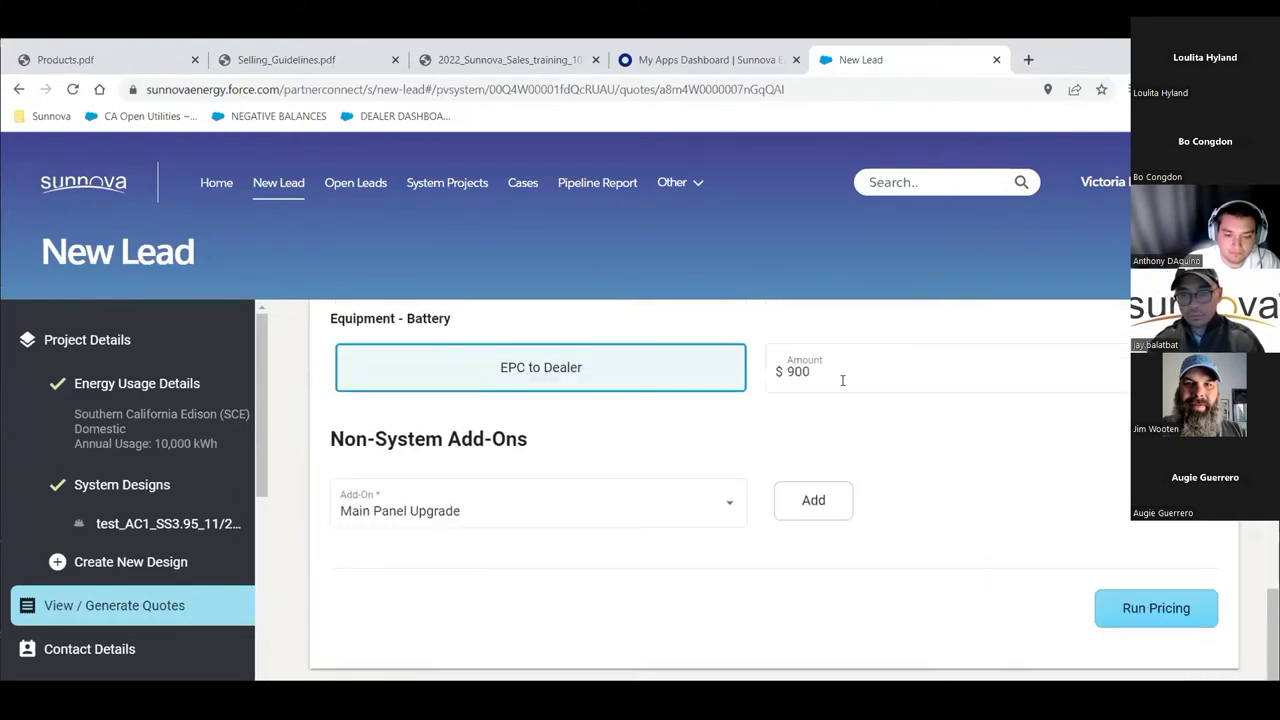
type("0")
left_click(856, 479)
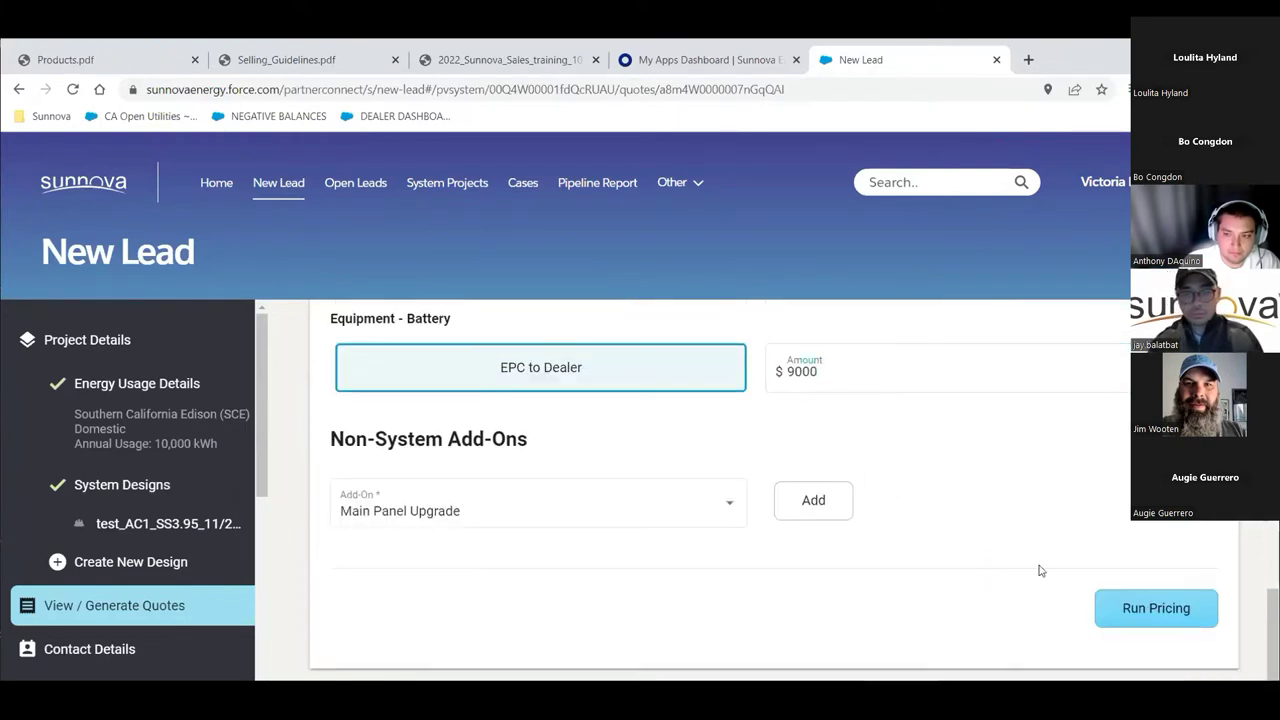
left_click(1110, 600)
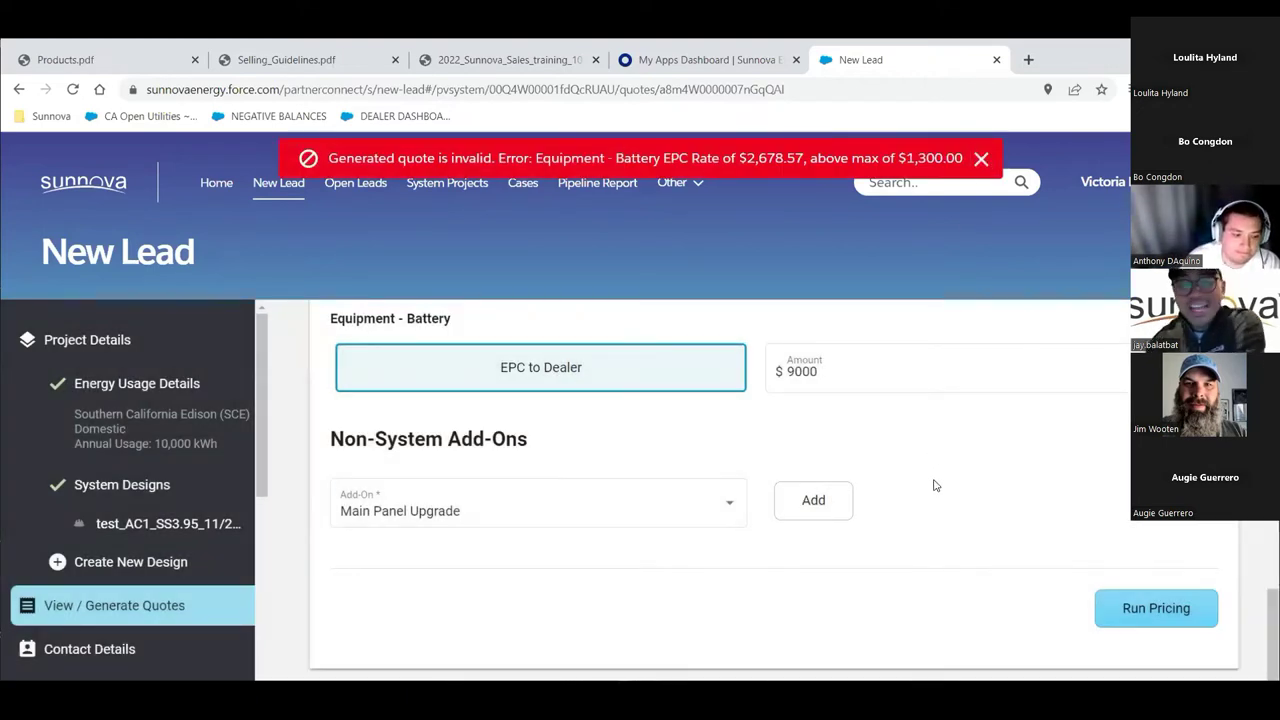
Step: Recheck the battery add-on amount and the Dealer EPC Per Watt price on the quote form
scroll(932, 500, "up", 3)
scroll(935, 508, "down", 2)
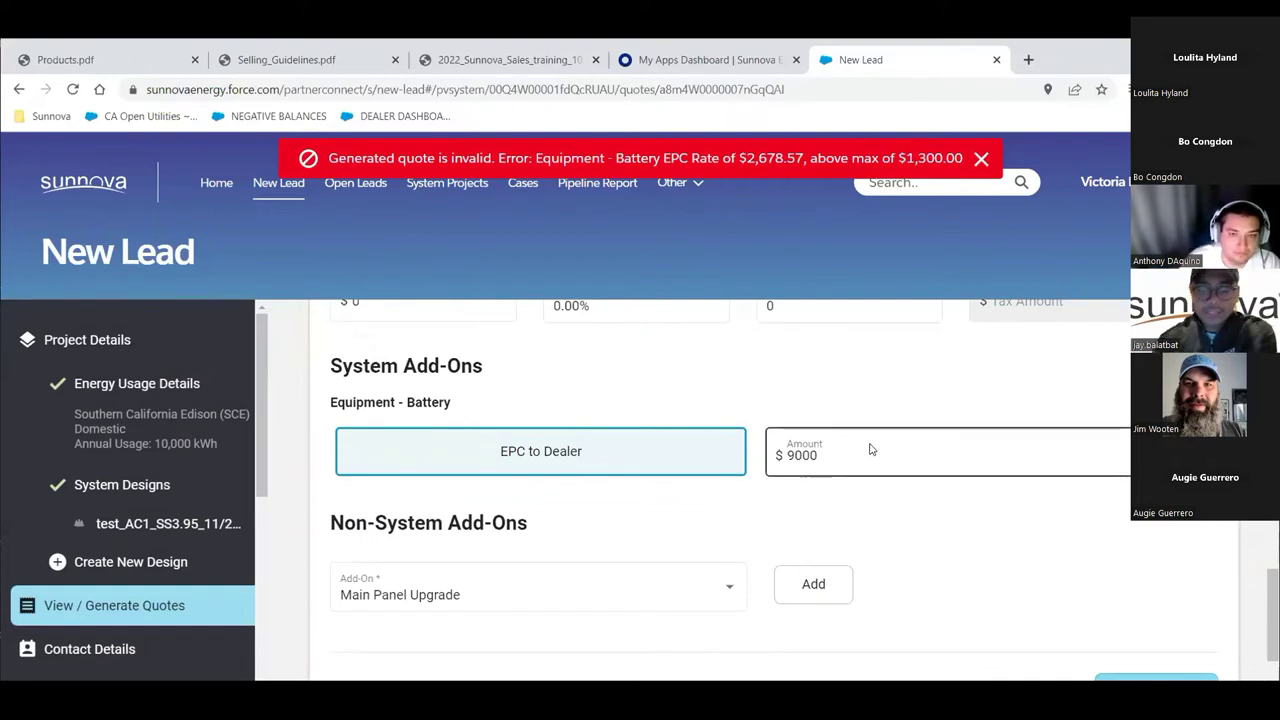
scroll(990, 500, "up", 3)
left_click(884, 408)
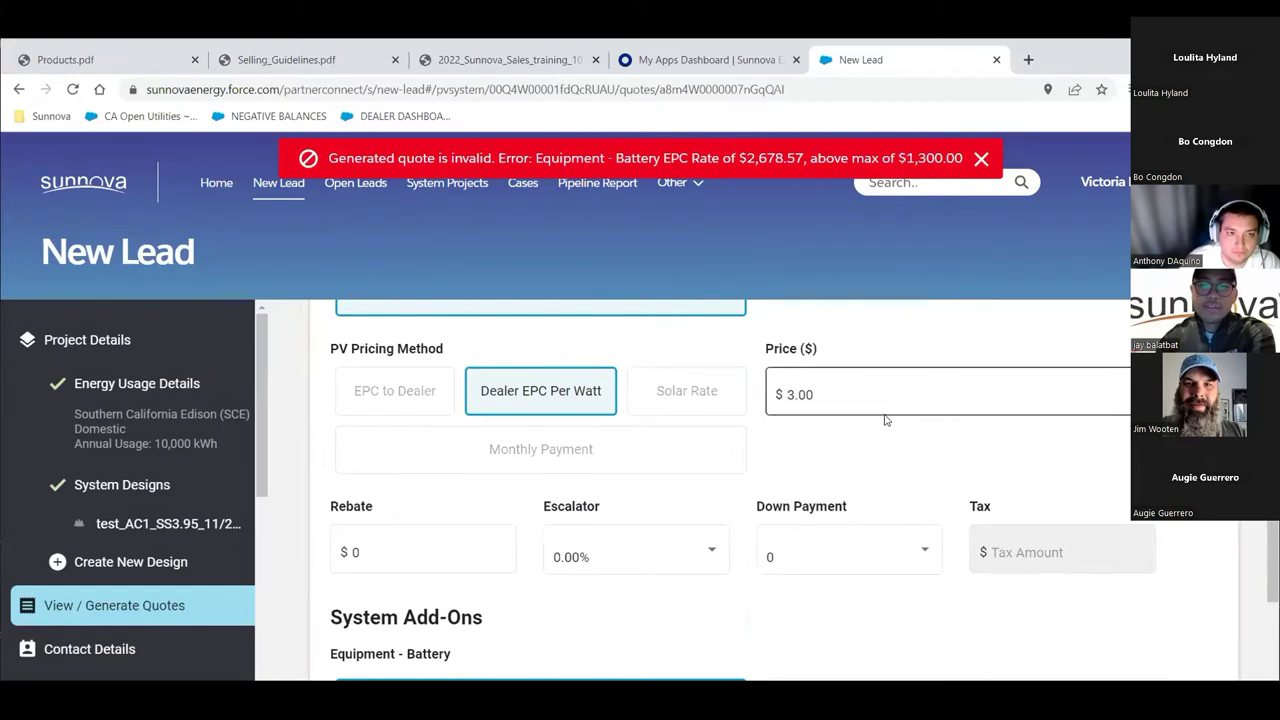
type("3")
left_click(852, 398)
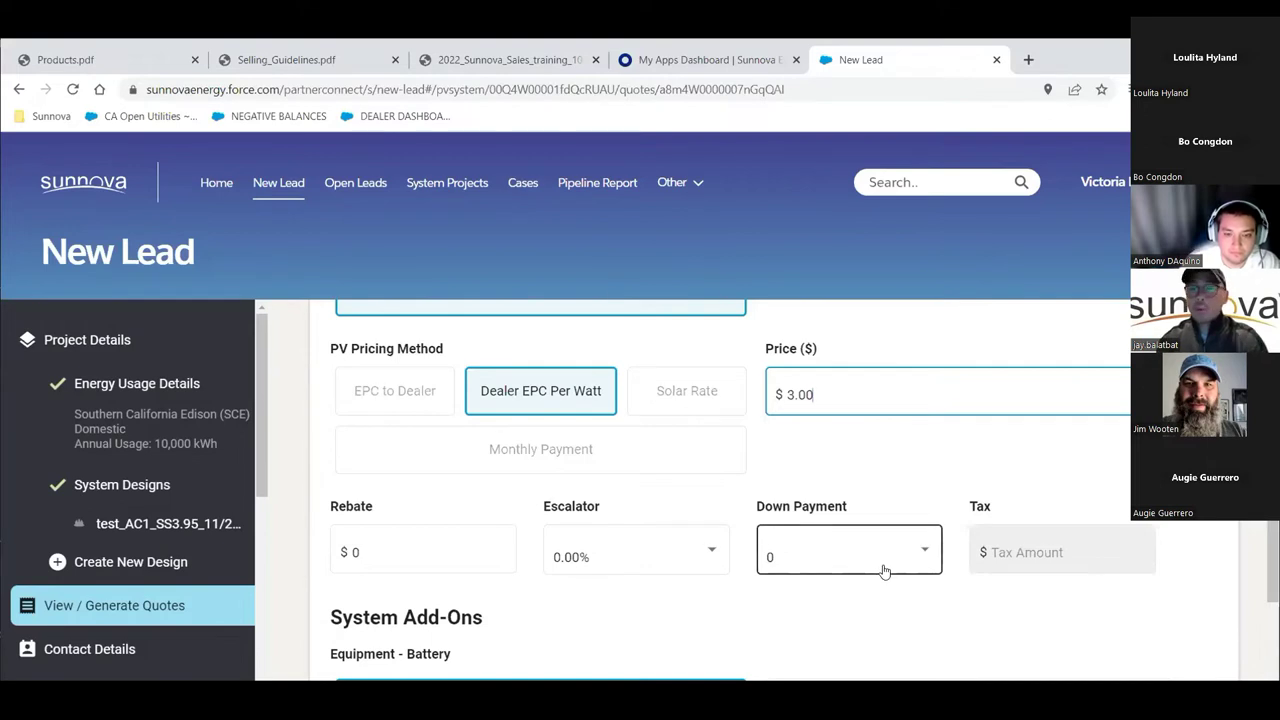
Step: Try pricing the quote again with the battery equipment add-on amount lowered to $8000
scroll(886, 562, "down", 3)
left_click(866, 462)
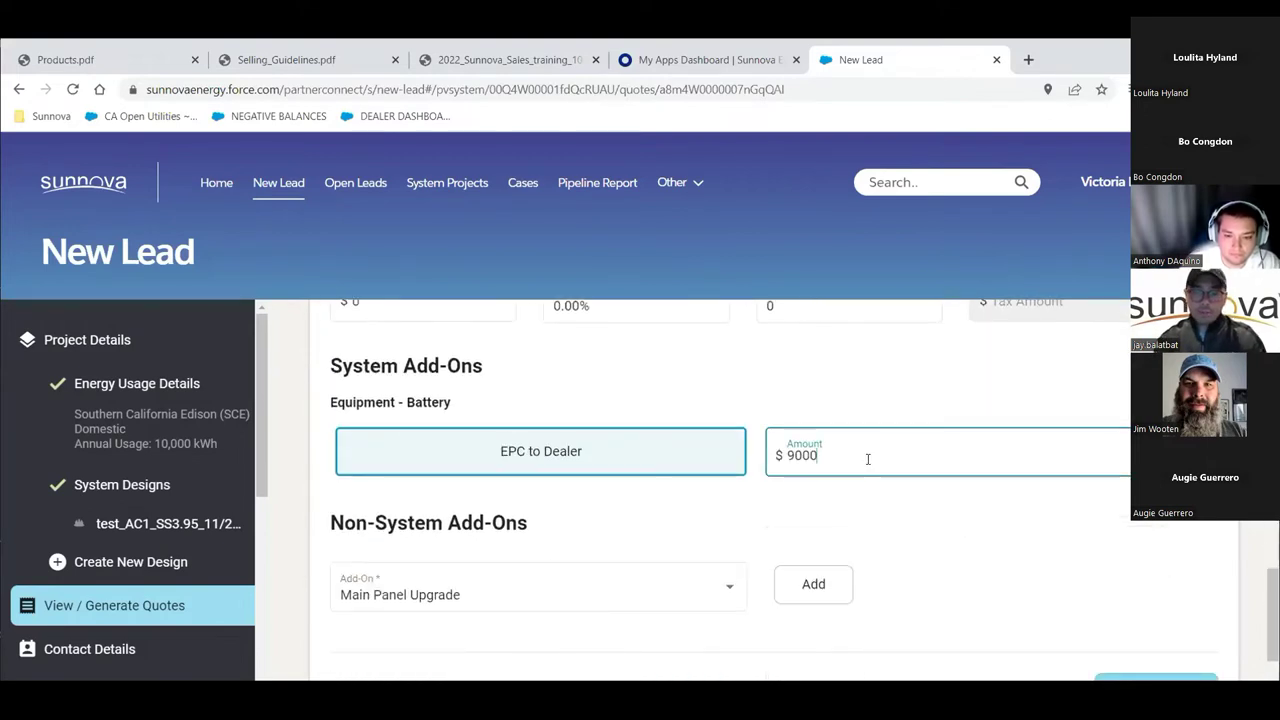
key("BackSpace")
key("BackSpace")
key("BackSpace")
key("BackSpace")
type("8")
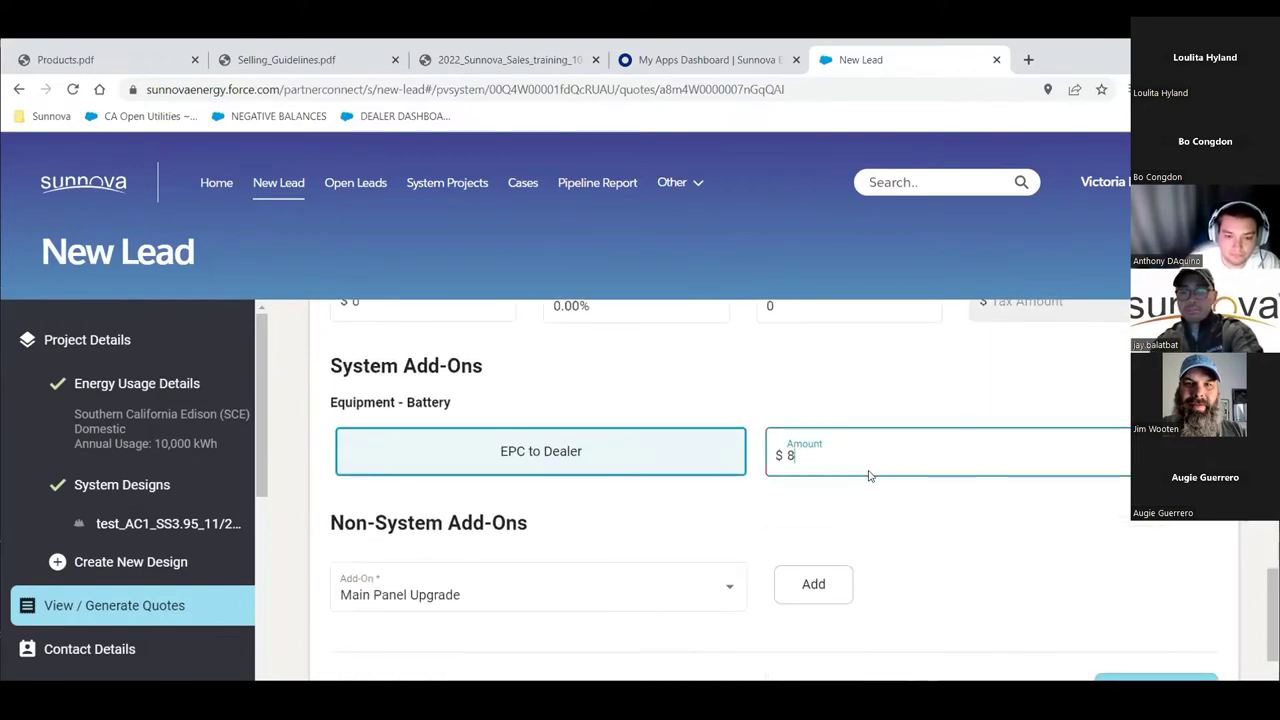
type("000")
left_click(887, 516)
scroll(1000, 600, "down", 1)
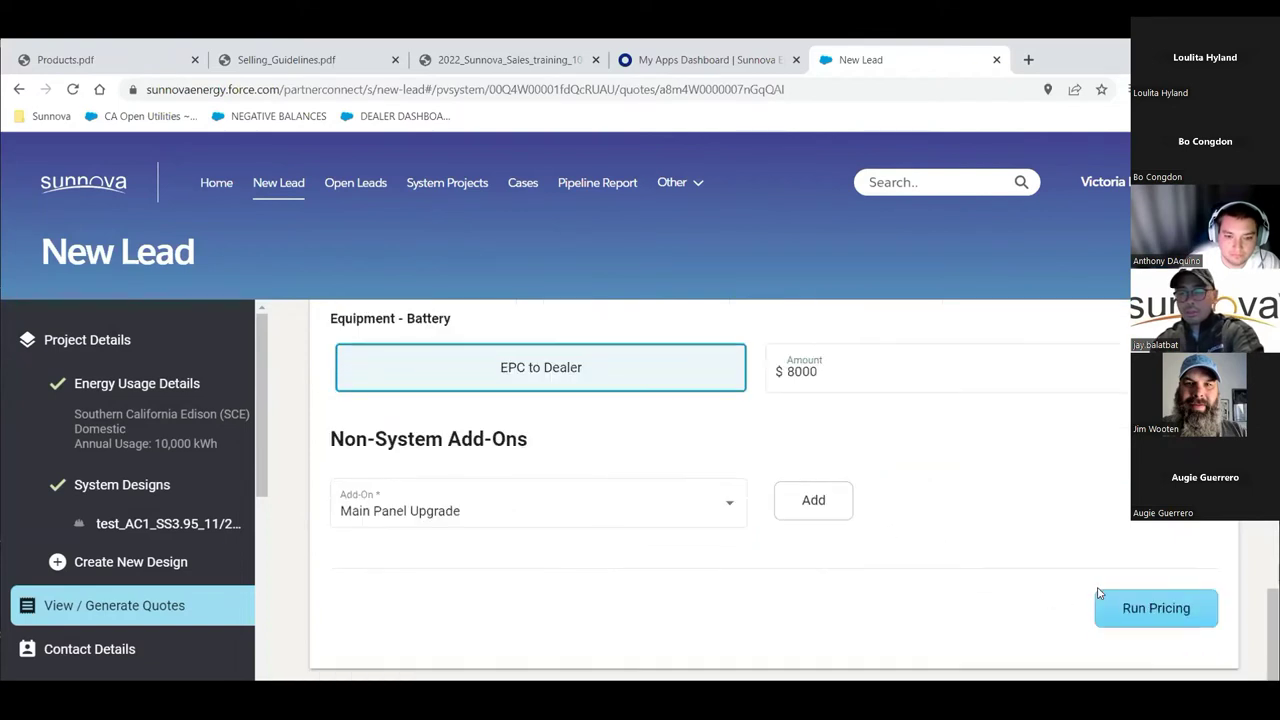
left_click(1128, 614)
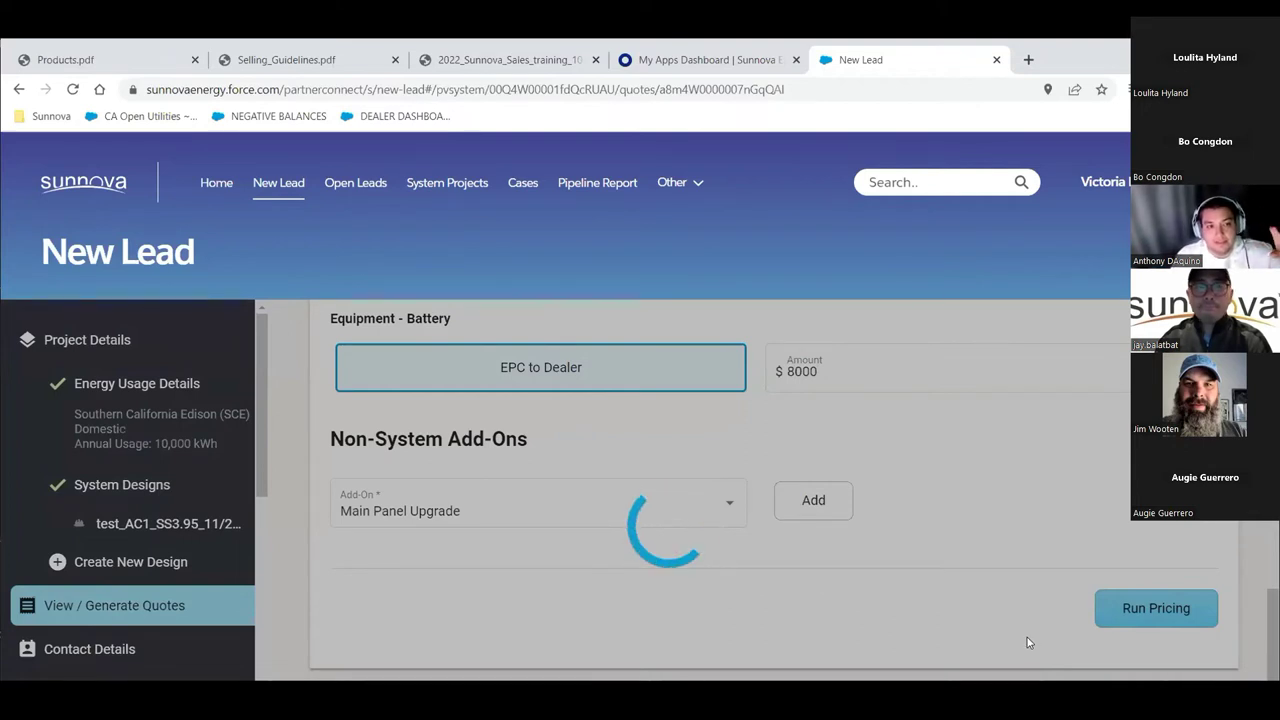
Step: Set the battery equipment add-on amount to $1300 and run pricing
scroll(990, 625, "up", 5)
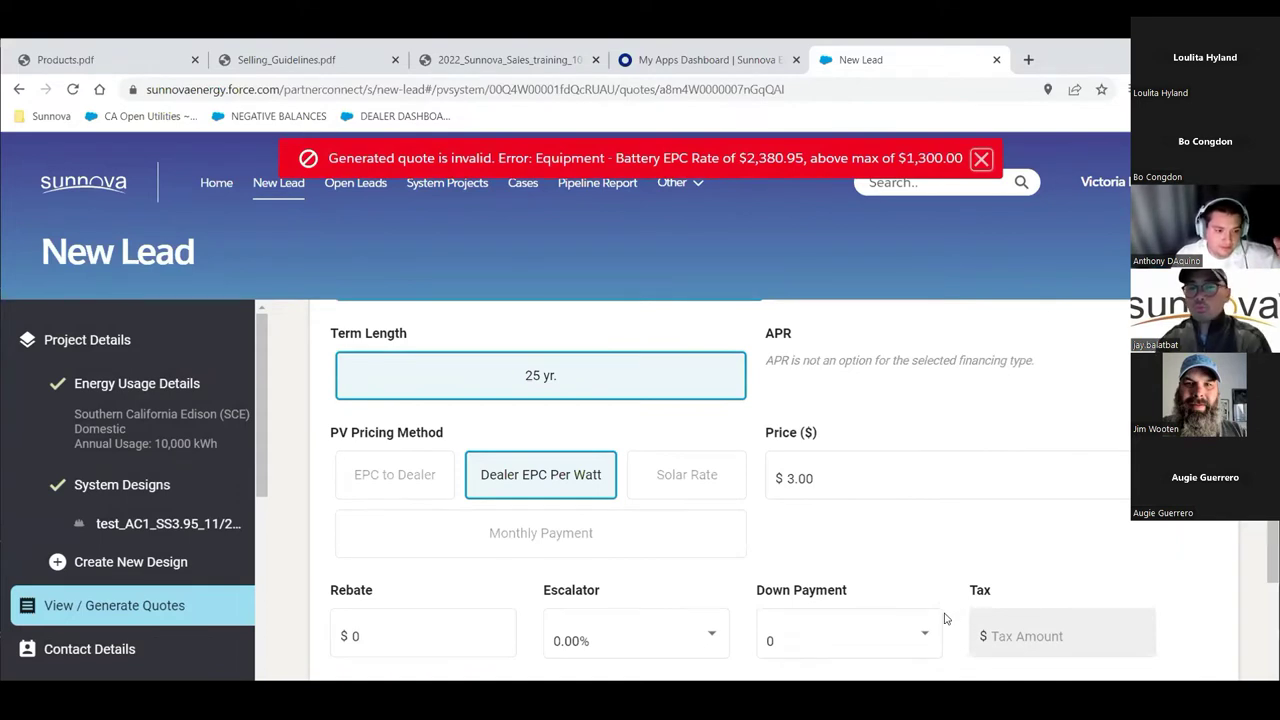
scroll(945, 624, "down", 5)
left_click_drag(862, 390, 609, 414)
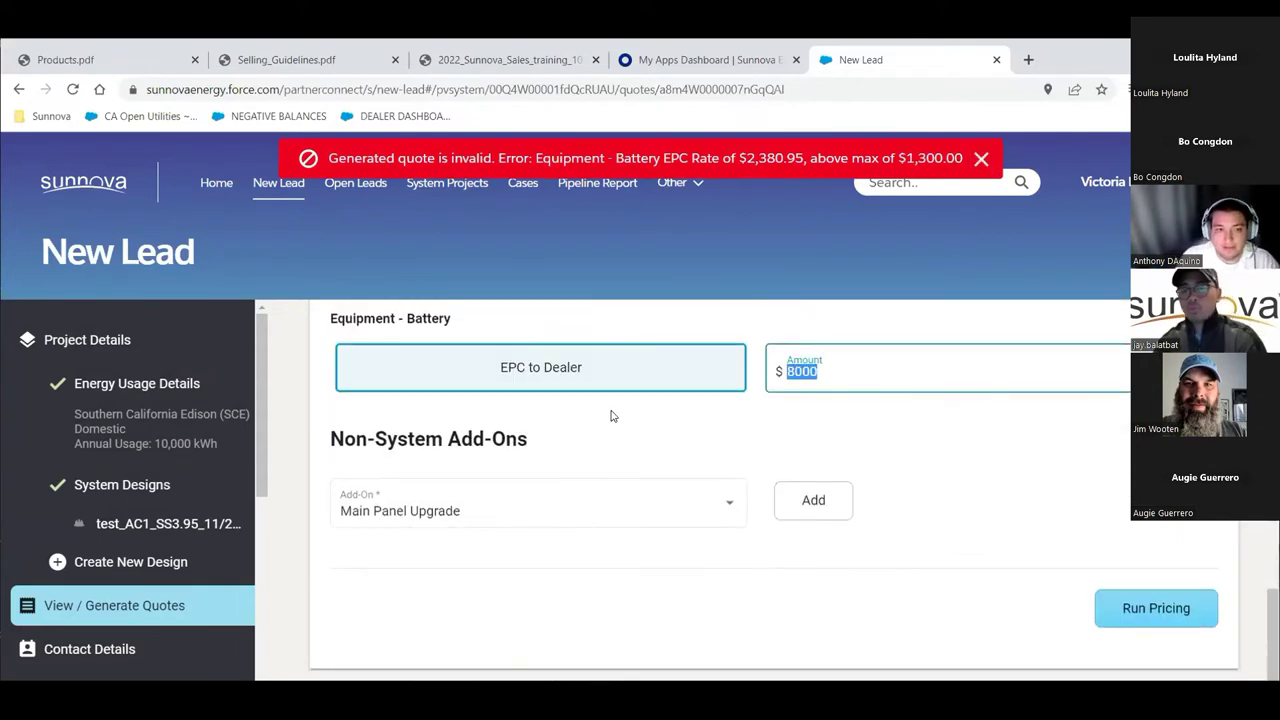
type("13000")
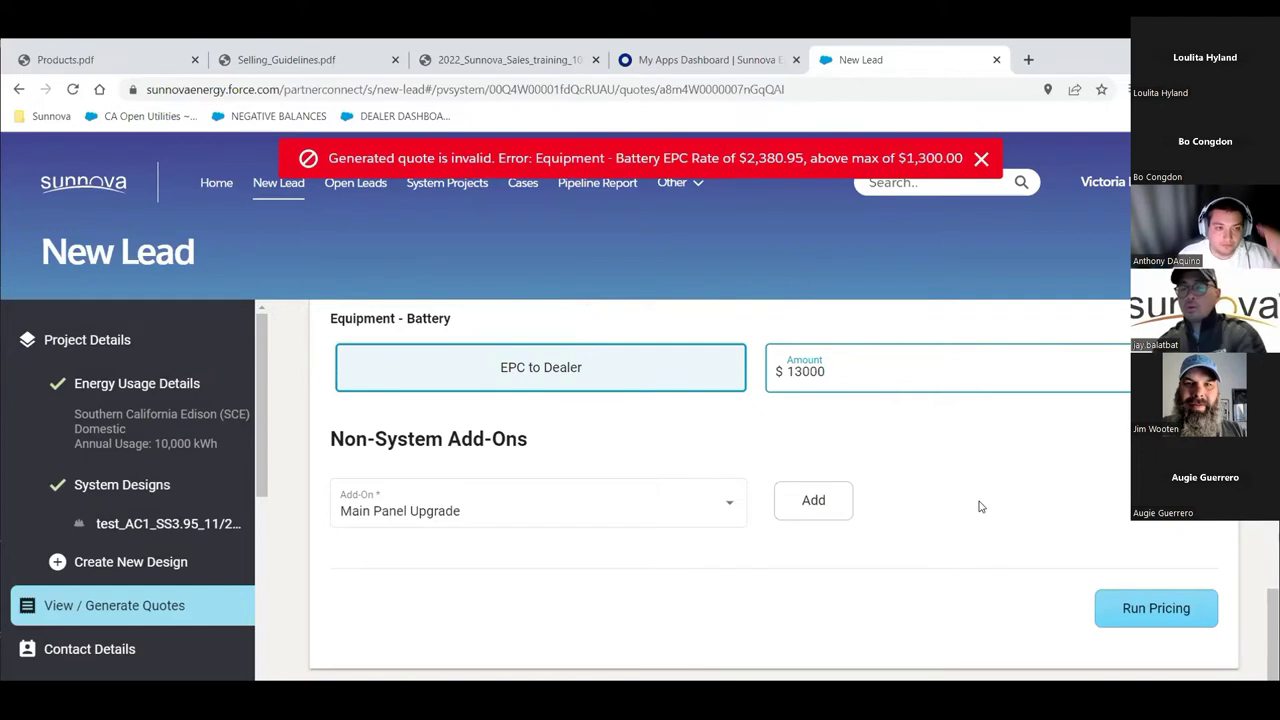
key("BackSpace")
left_click(1100, 605)
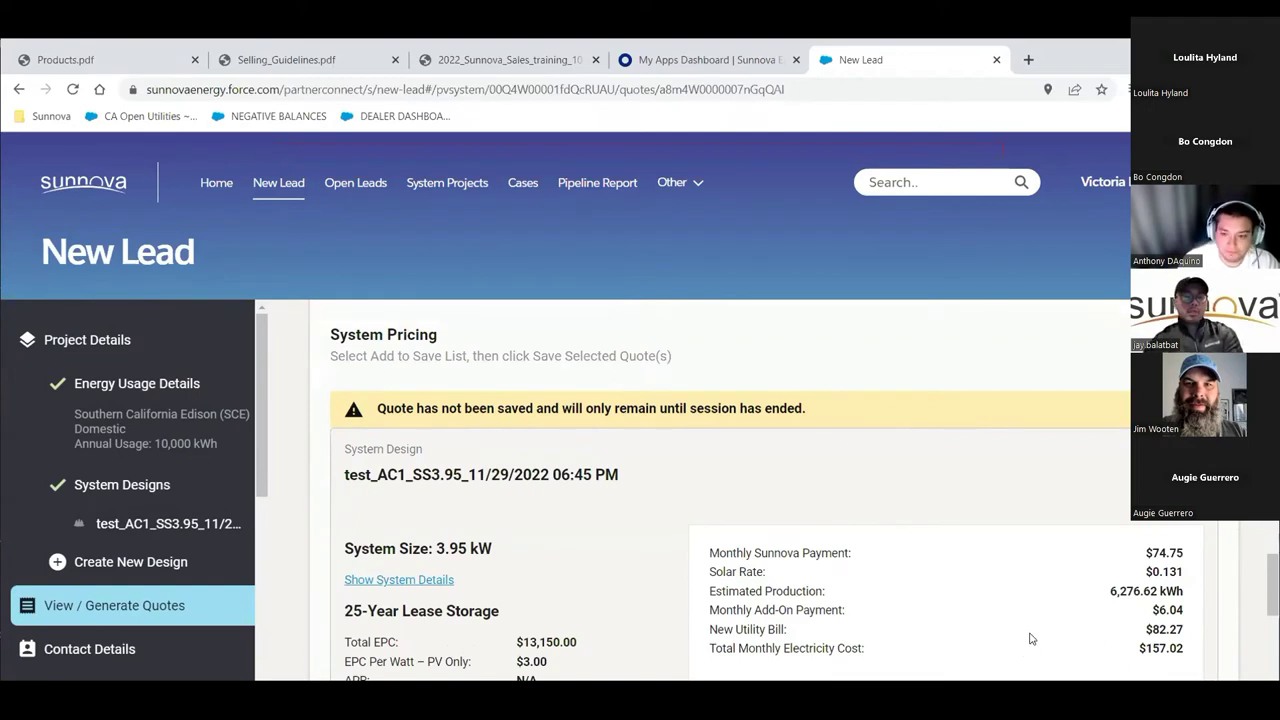
Step: Compare the priced quote with the PV price, escalator, down payment and battery amount entered on the form
scroll(1228, 660, "down", 1)
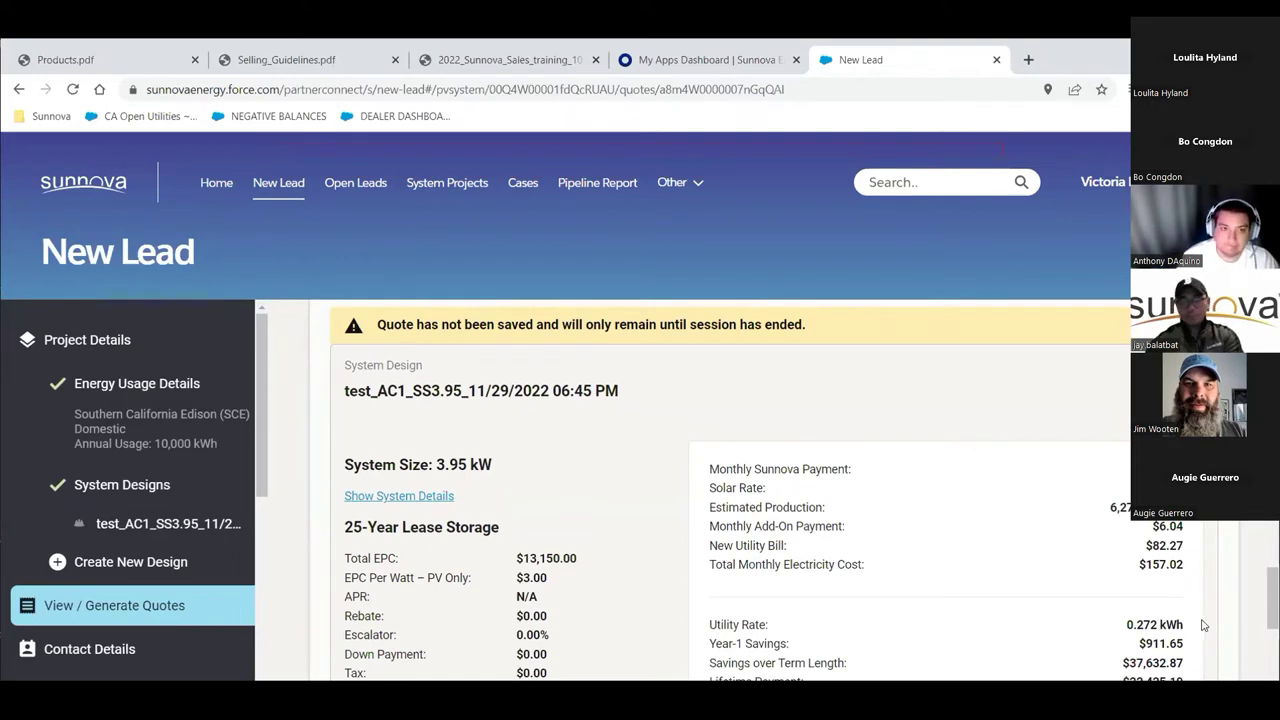
scroll(1205, 622, "up", 5)
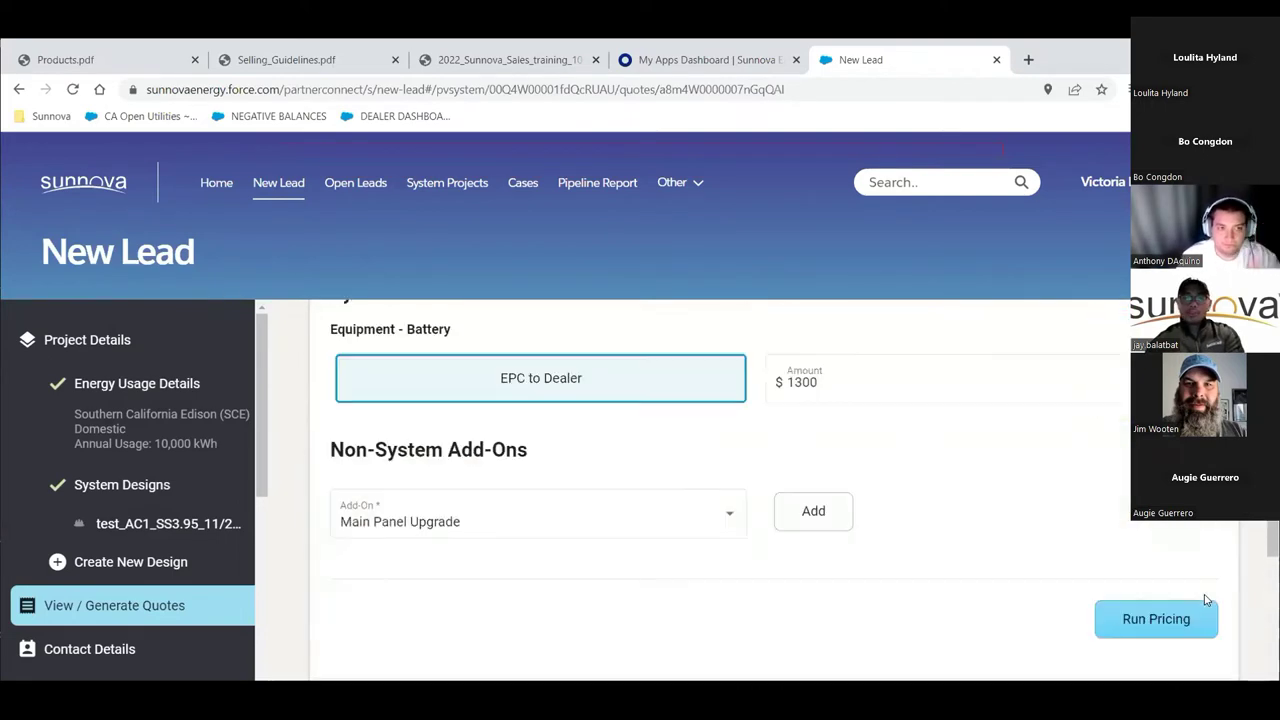
scroll(1189, 605, "up", 3)
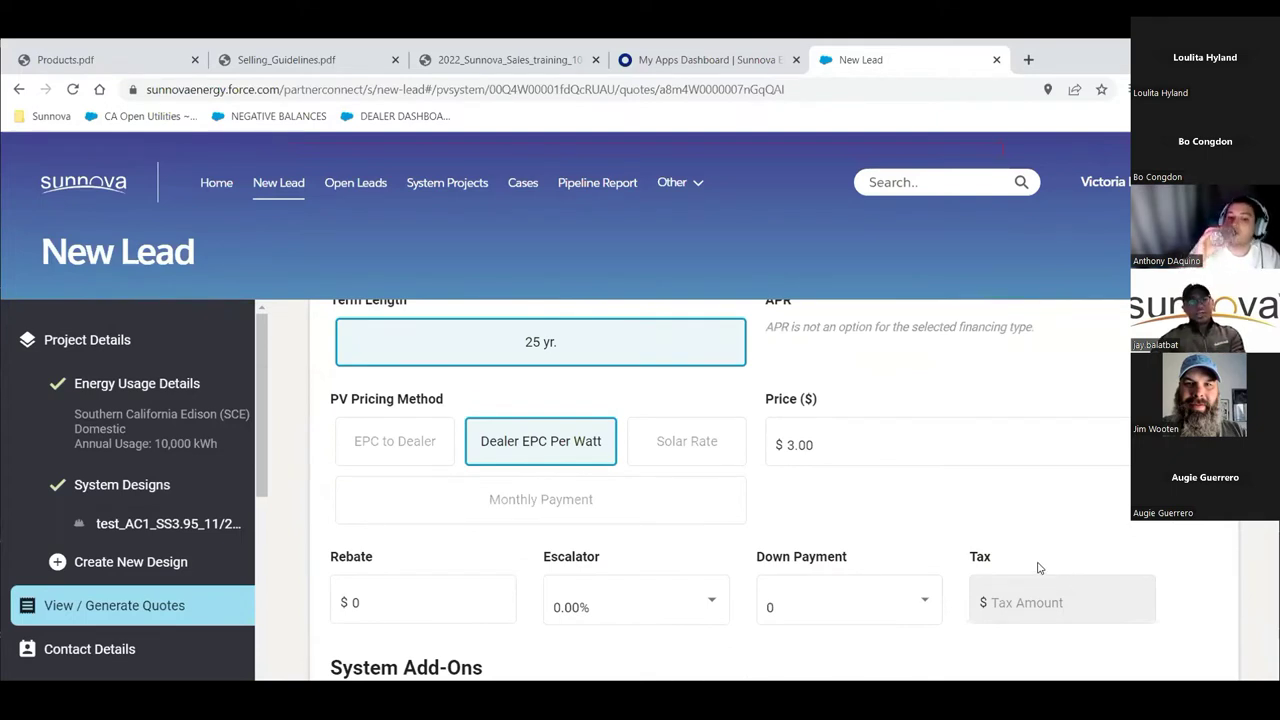
scroll(1038, 568, "up", 1)
left_click(860, 527)
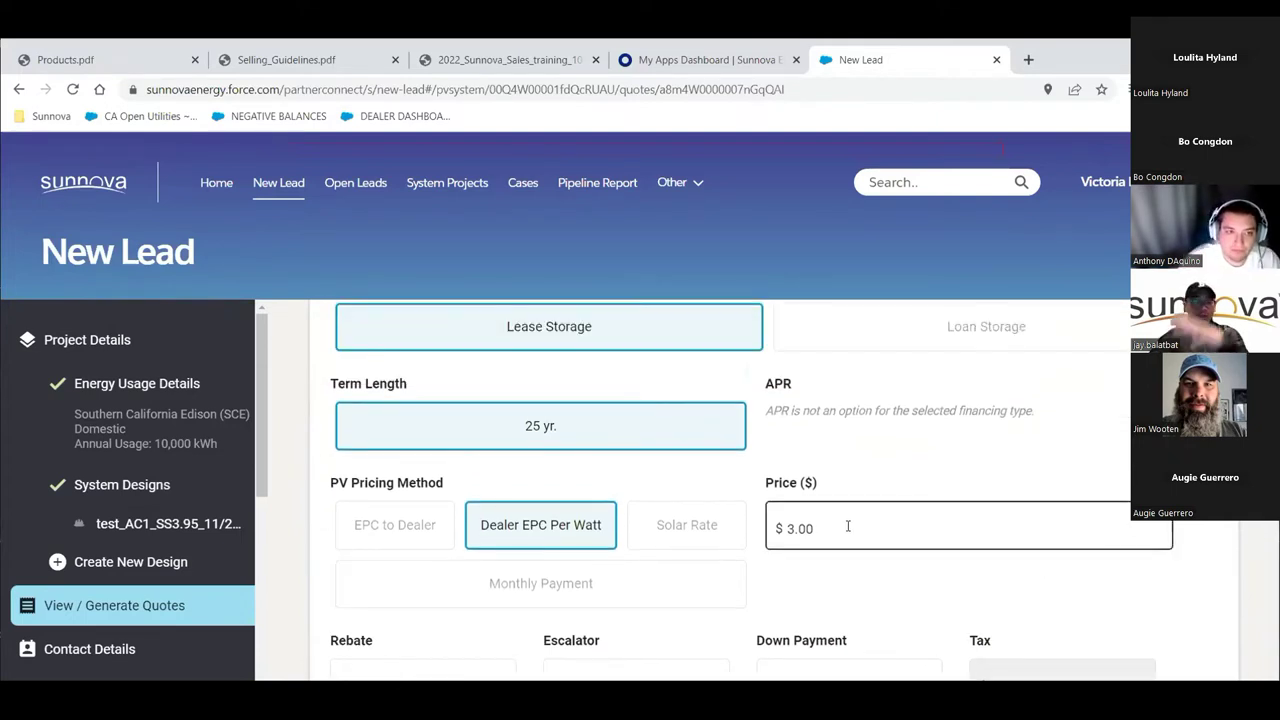
scroll(849, 527, "down", 2)
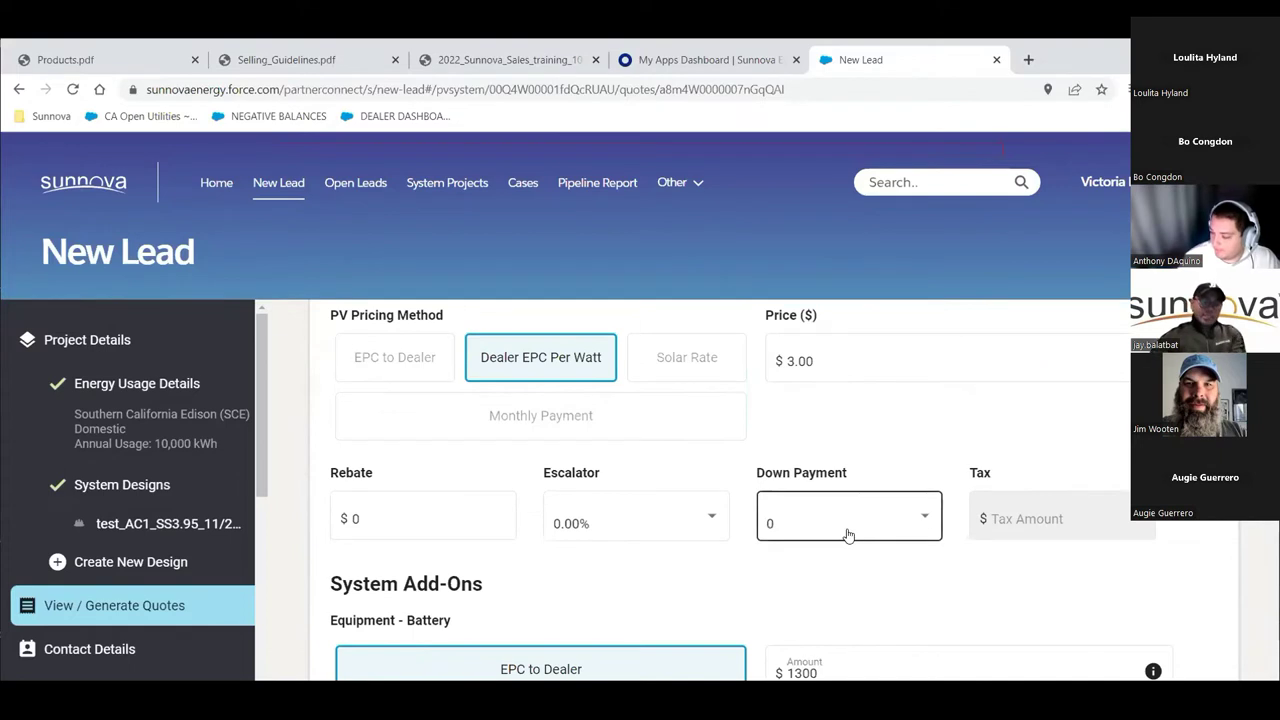
scroll(846, 537, "down", 1)
scroll(846, 537, "up", 2)
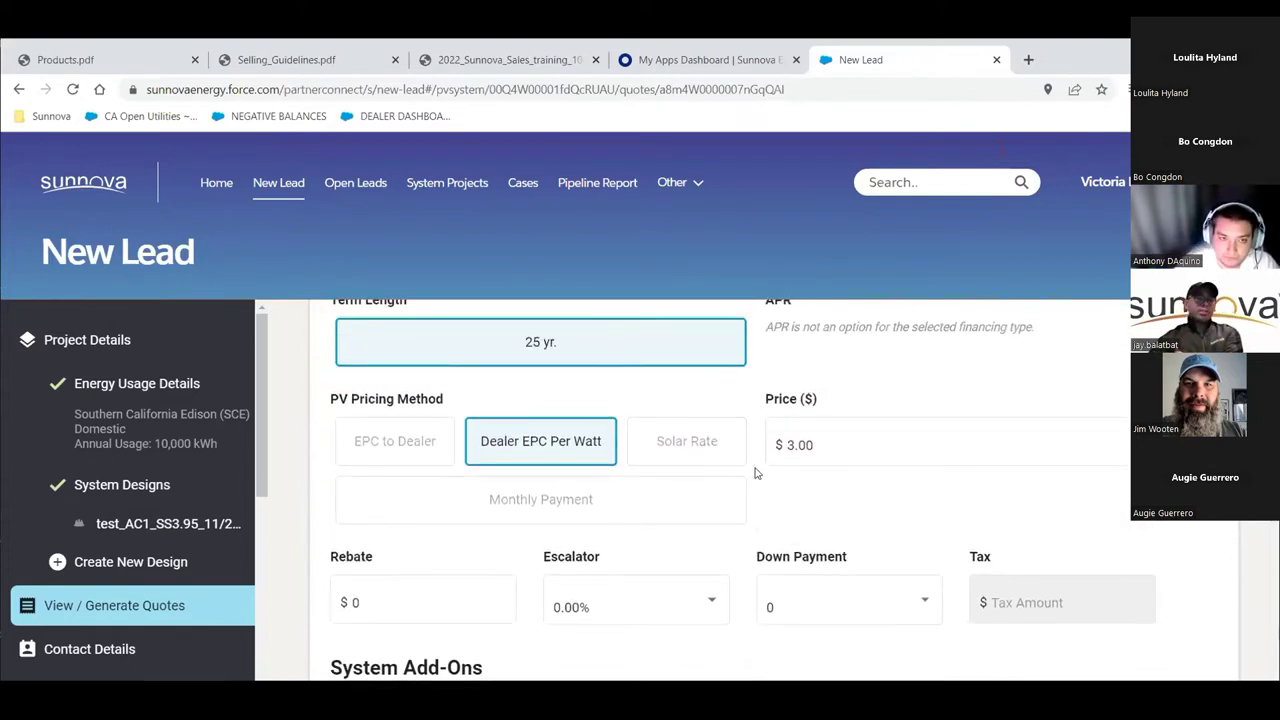
scroll(813, 458, "down", 3)
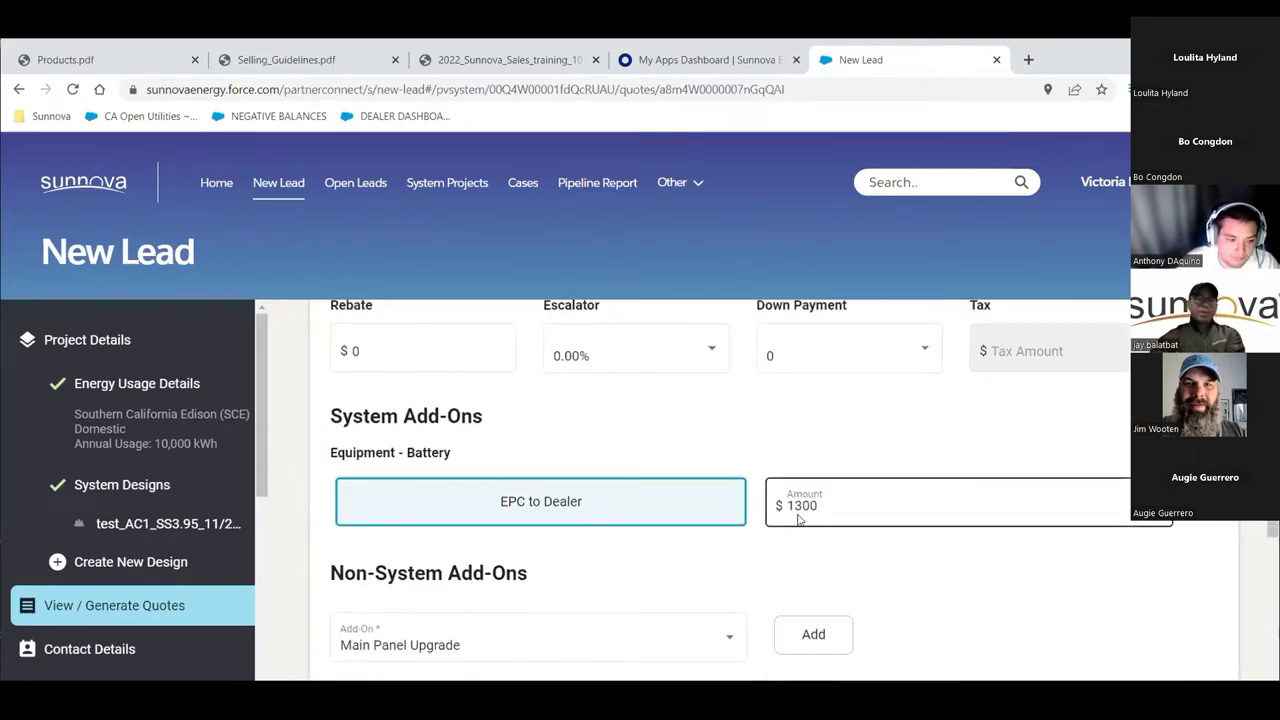
Step: Review the System Pricing summary of the lease quote, including monthly costs, utility rate, savings and lifetime payment
scroll(799, 527, "down", 7)
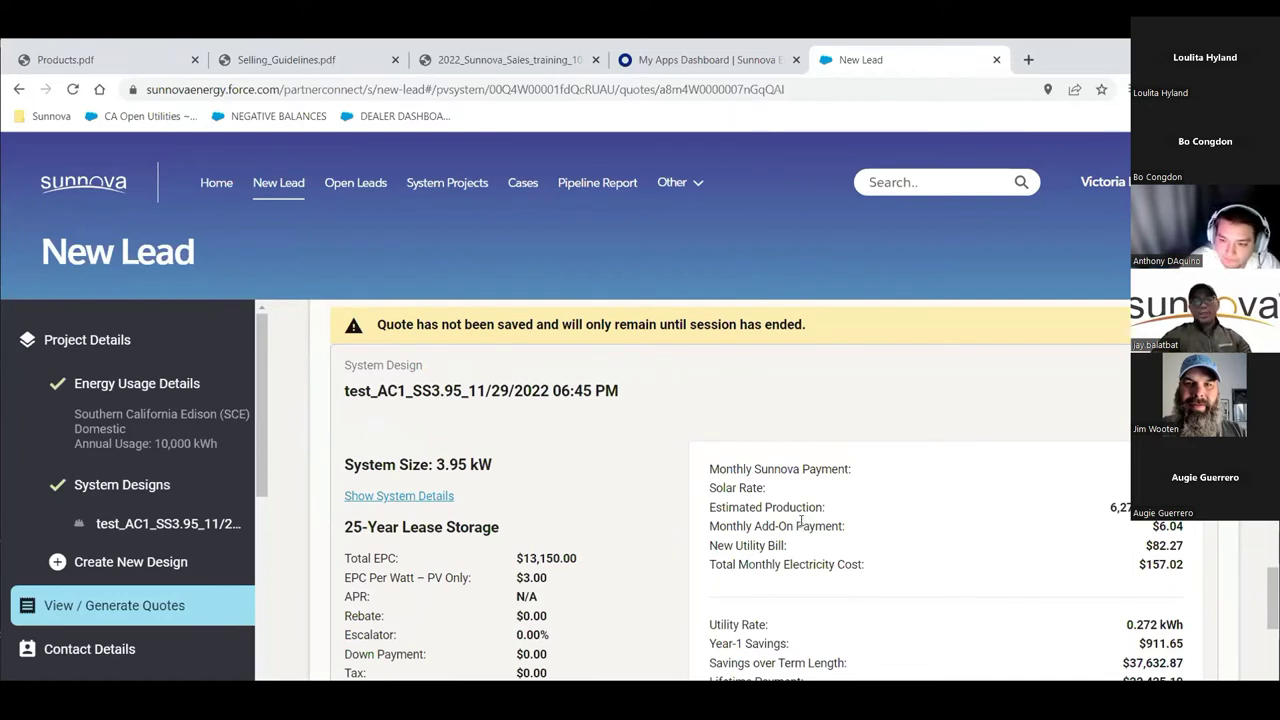
scroll(800, 522, "down", 2)
scroll(876, 531, "up", 1)
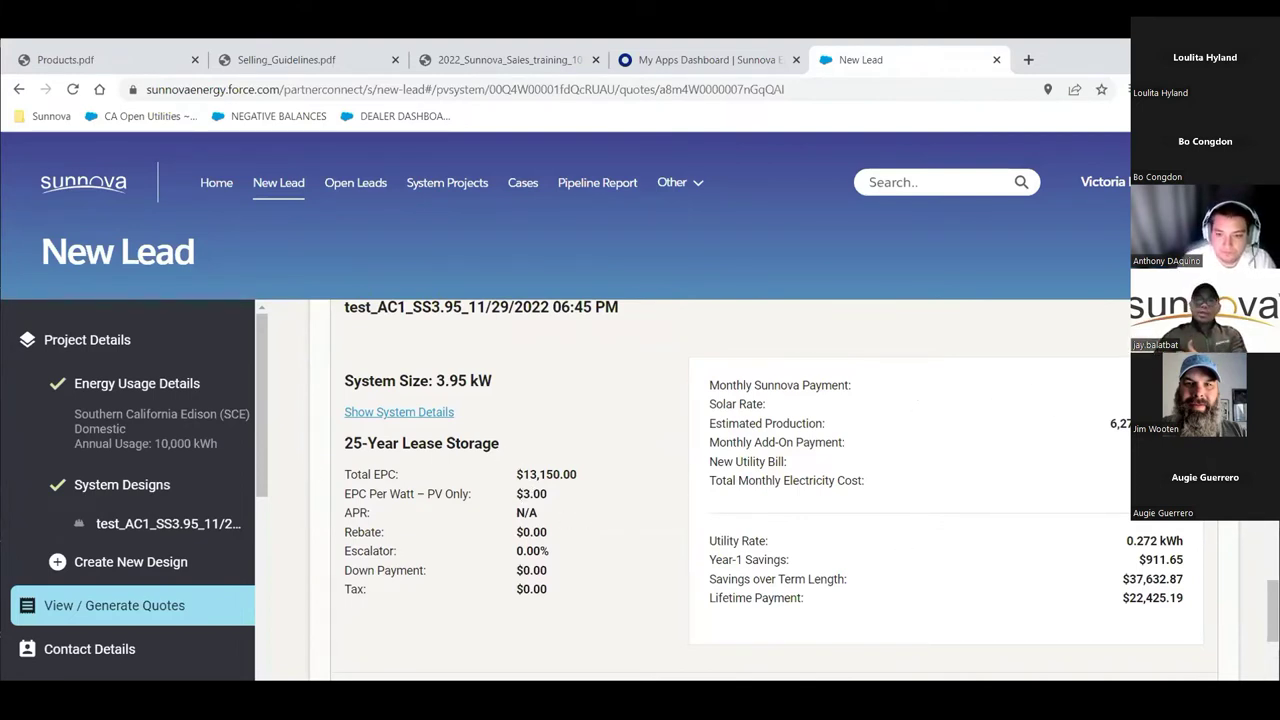
left_click_drag(709, 403, 866, 481)
left_click(1110, 545)
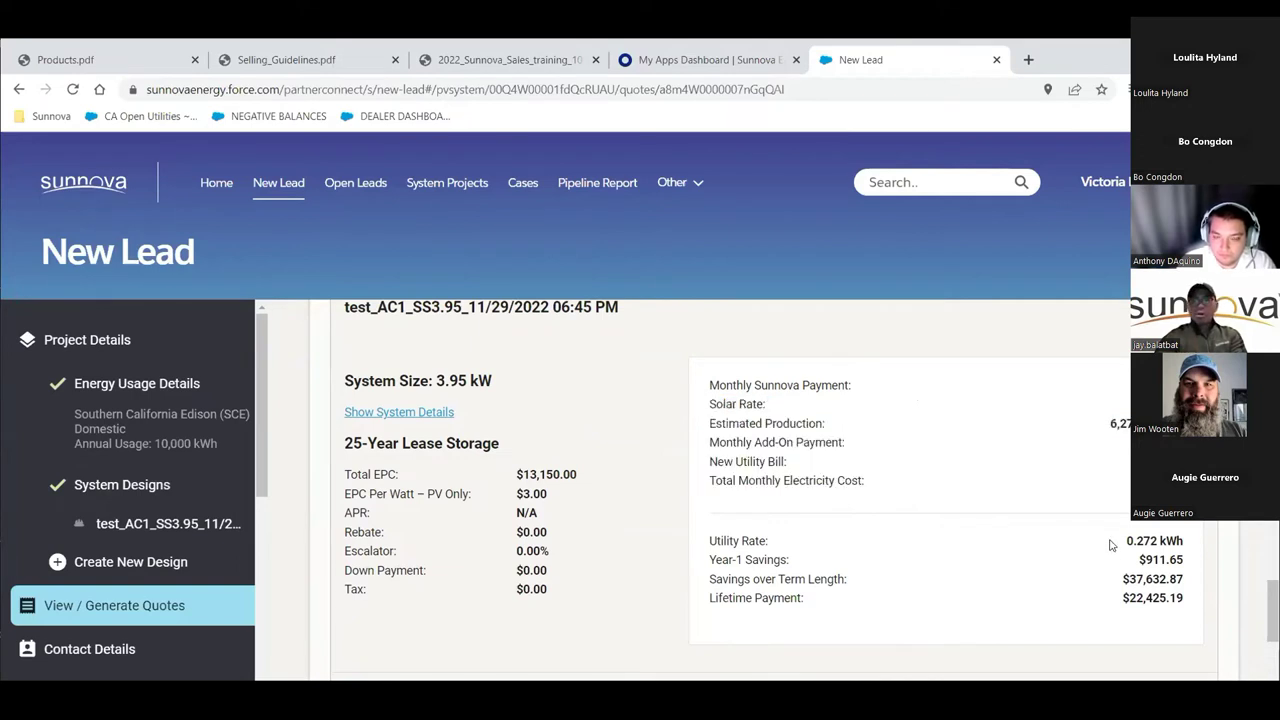
left_click_drag(1178, 555, 1185, 600)
left_click(1126, 572)
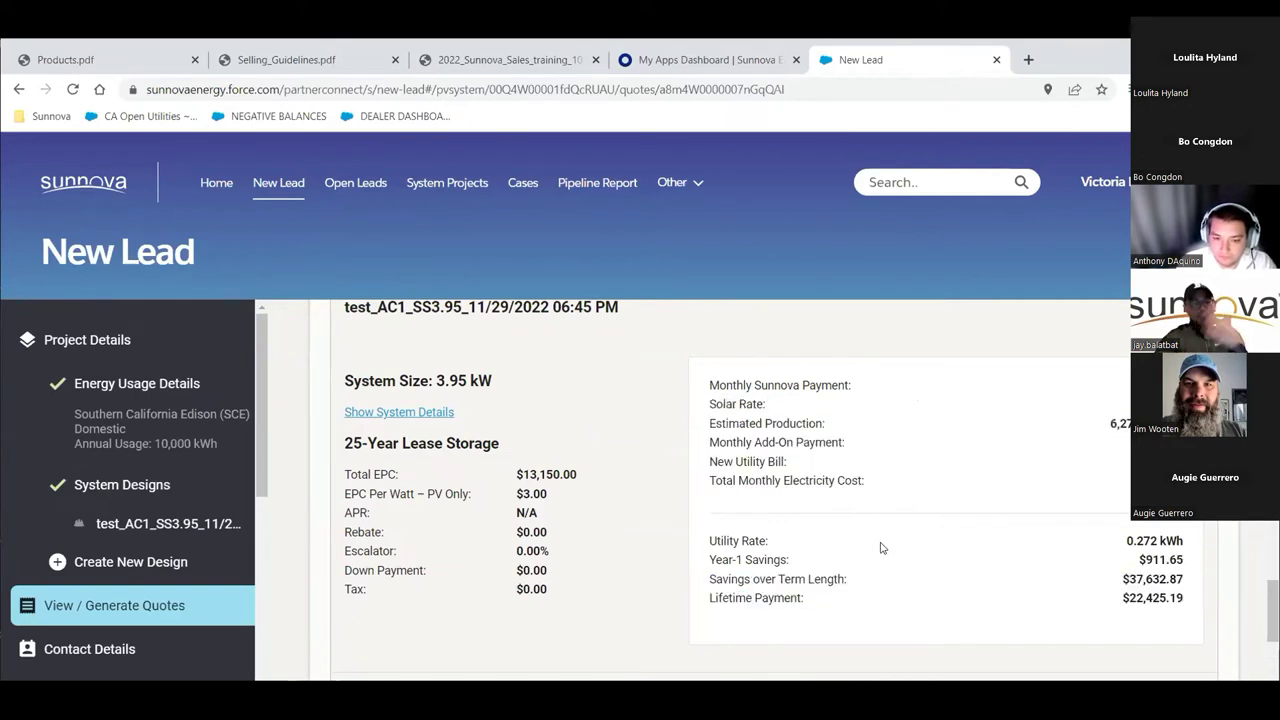
Step: Add the priced 25-Year Lease Storage quote to the save list
scroll(872, 548, "down", 1)
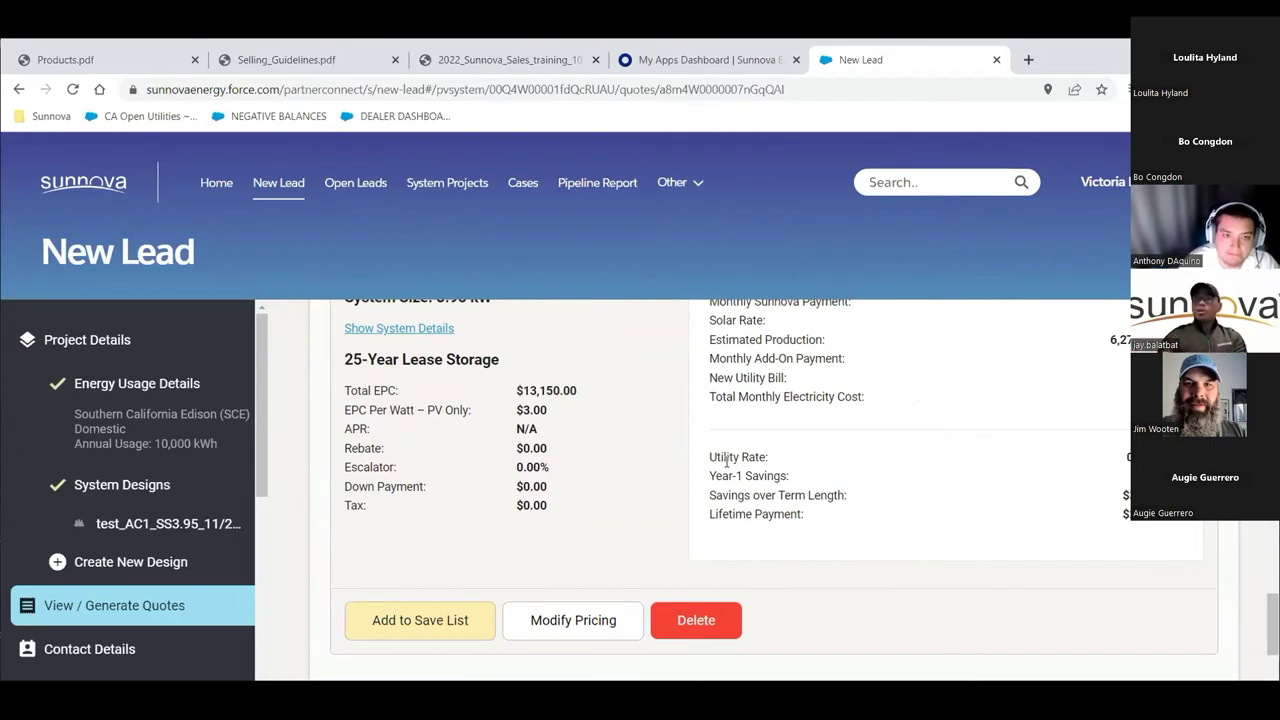
left_click(421, 622)
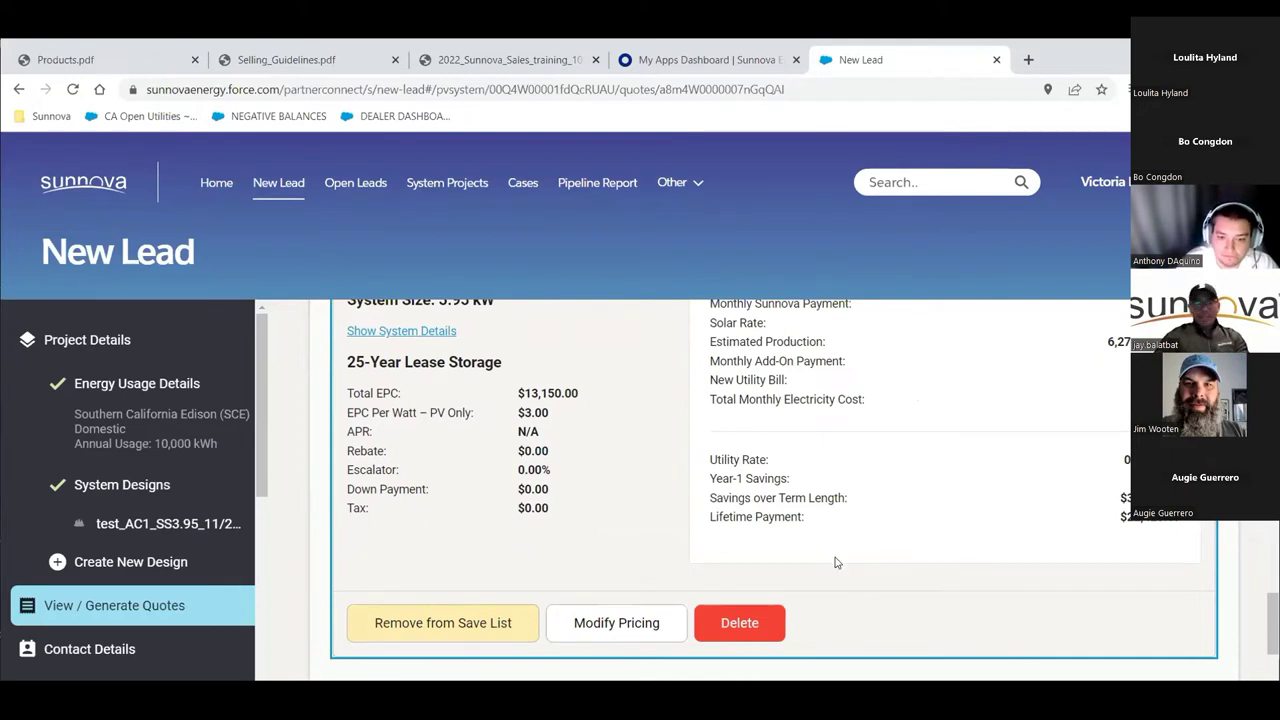
scroll(873, 564, "down", 2)
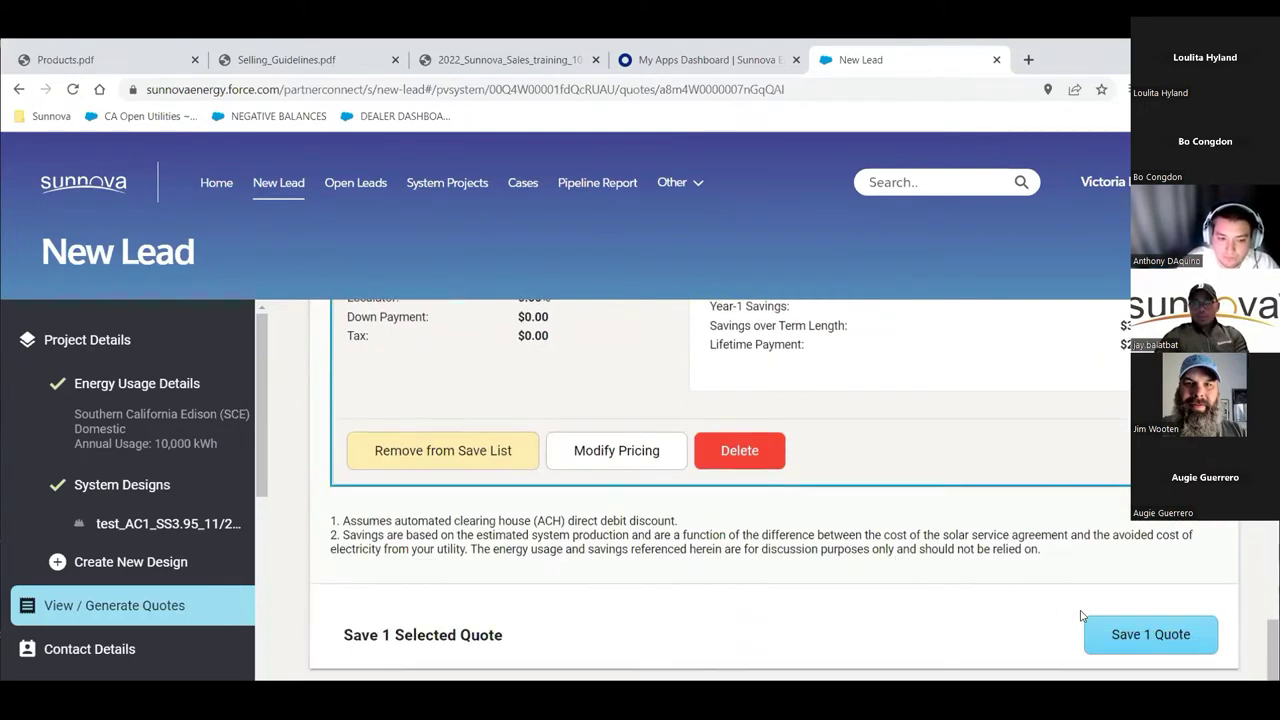
Step: Save the selected 25-Year Lease Storage quote and open the saved quote's page
left_click(1147, 645)
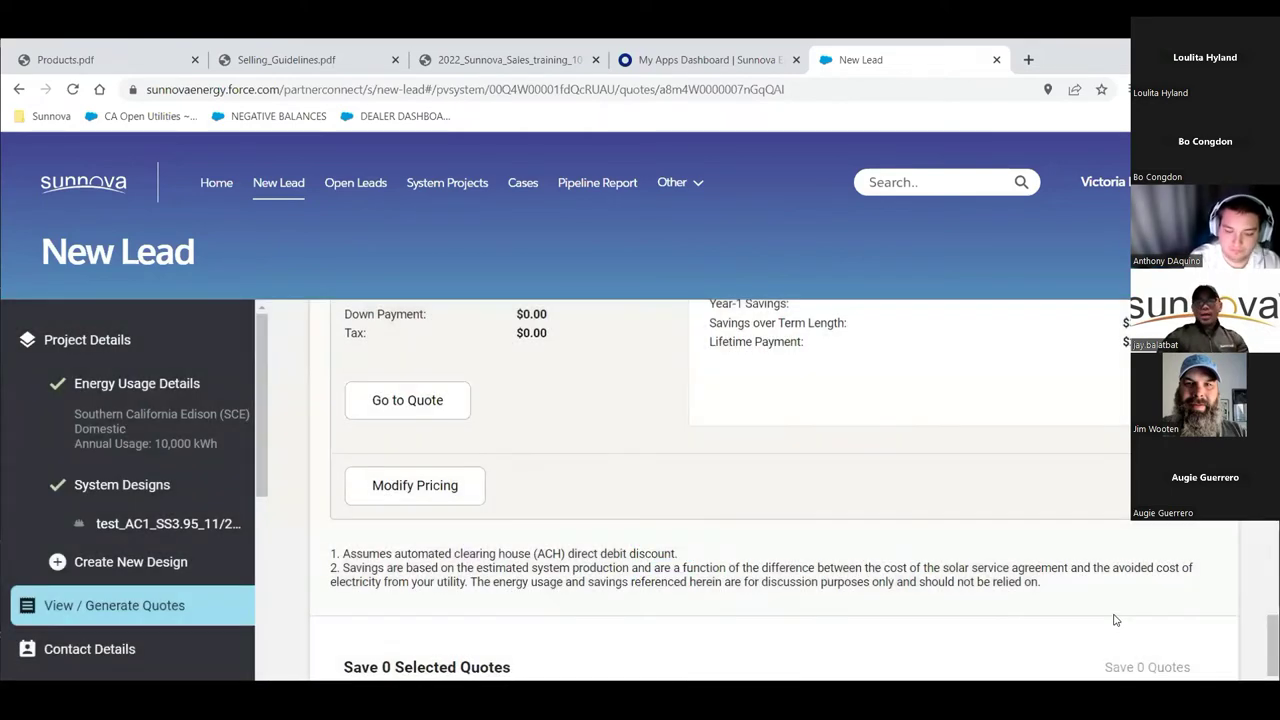
scroll(1107, 620, "up", 10)
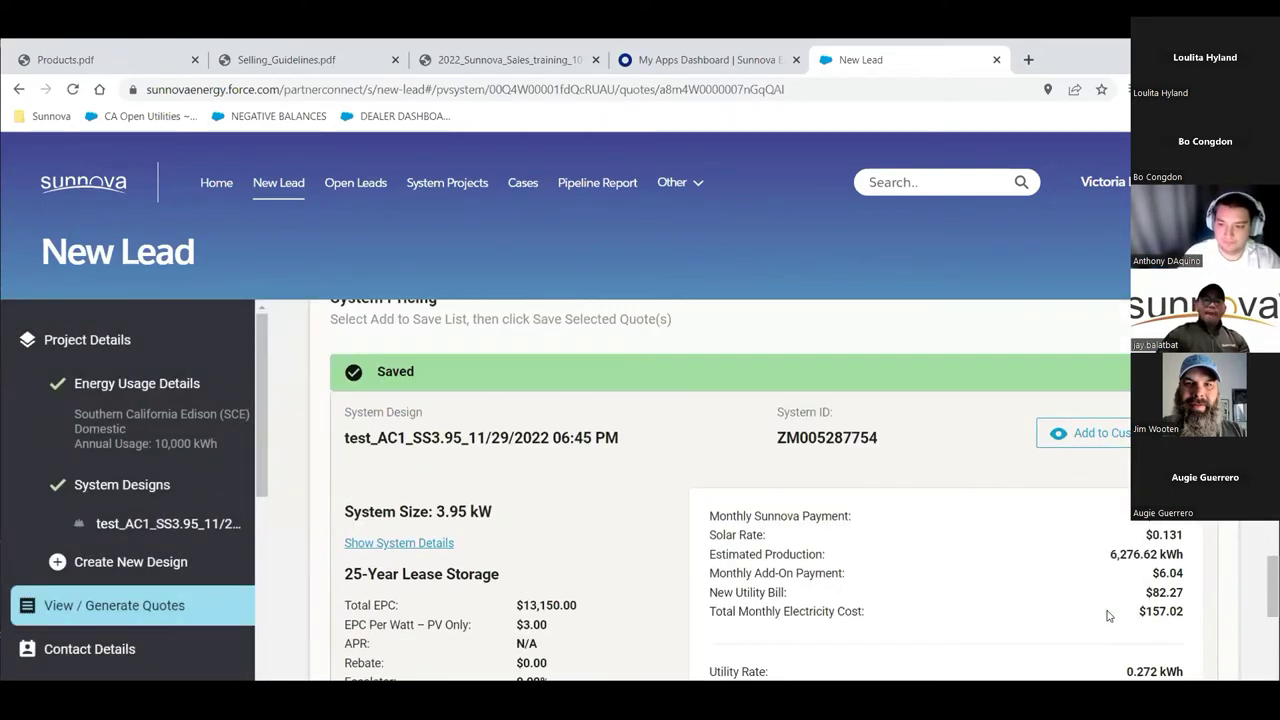
scroll(1107, 620, "up", 5)
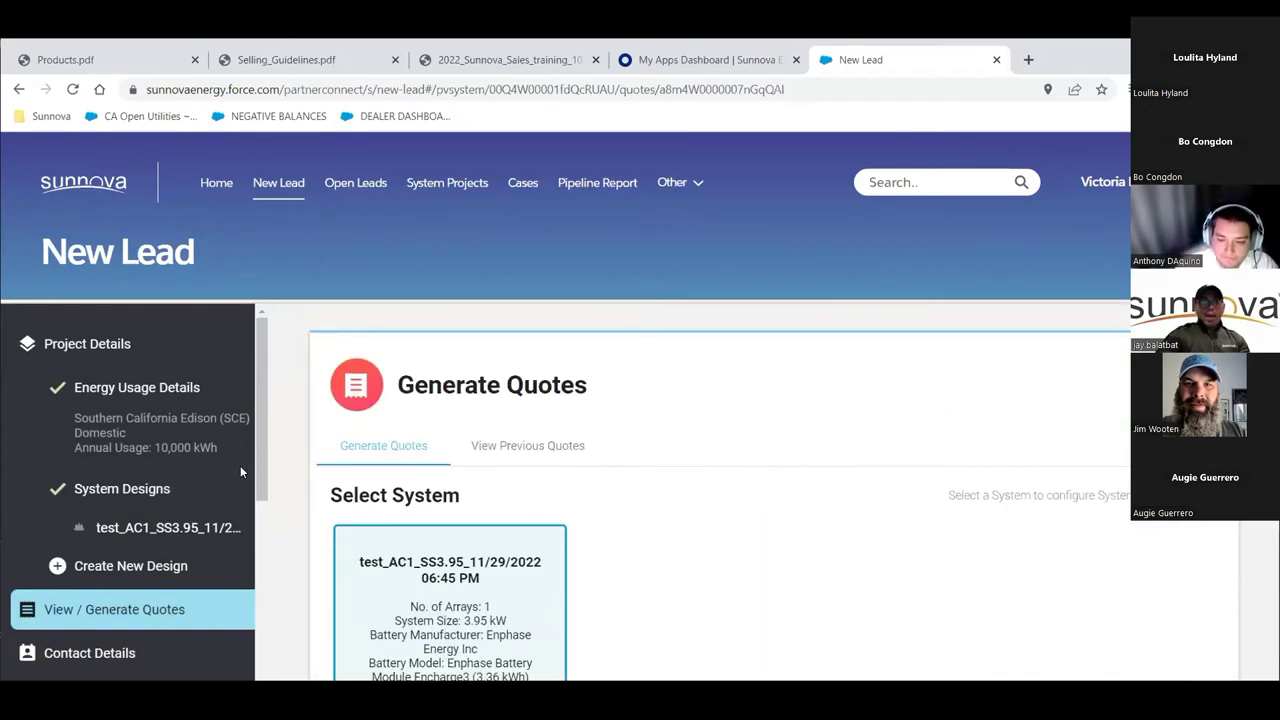
scroll(517, 569, "down", 2)
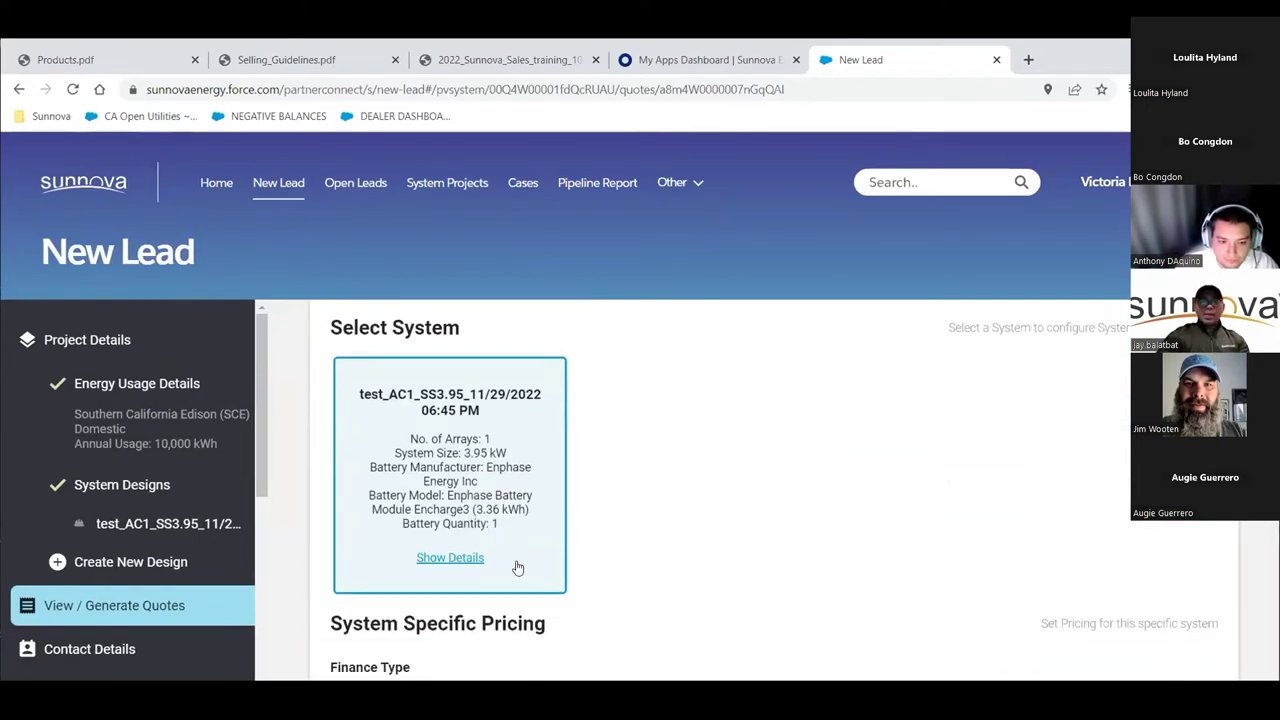
scroll(505, 498, "down", 4)
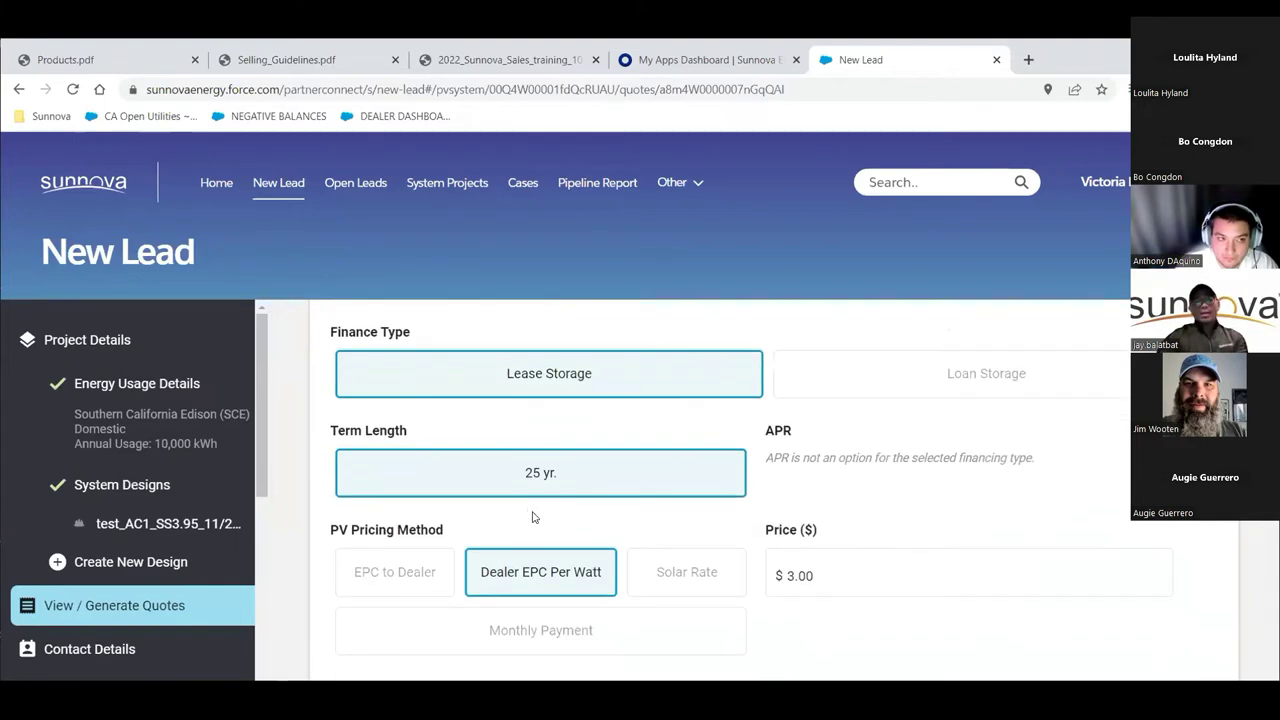
scroll(540, 520, "down", 12)
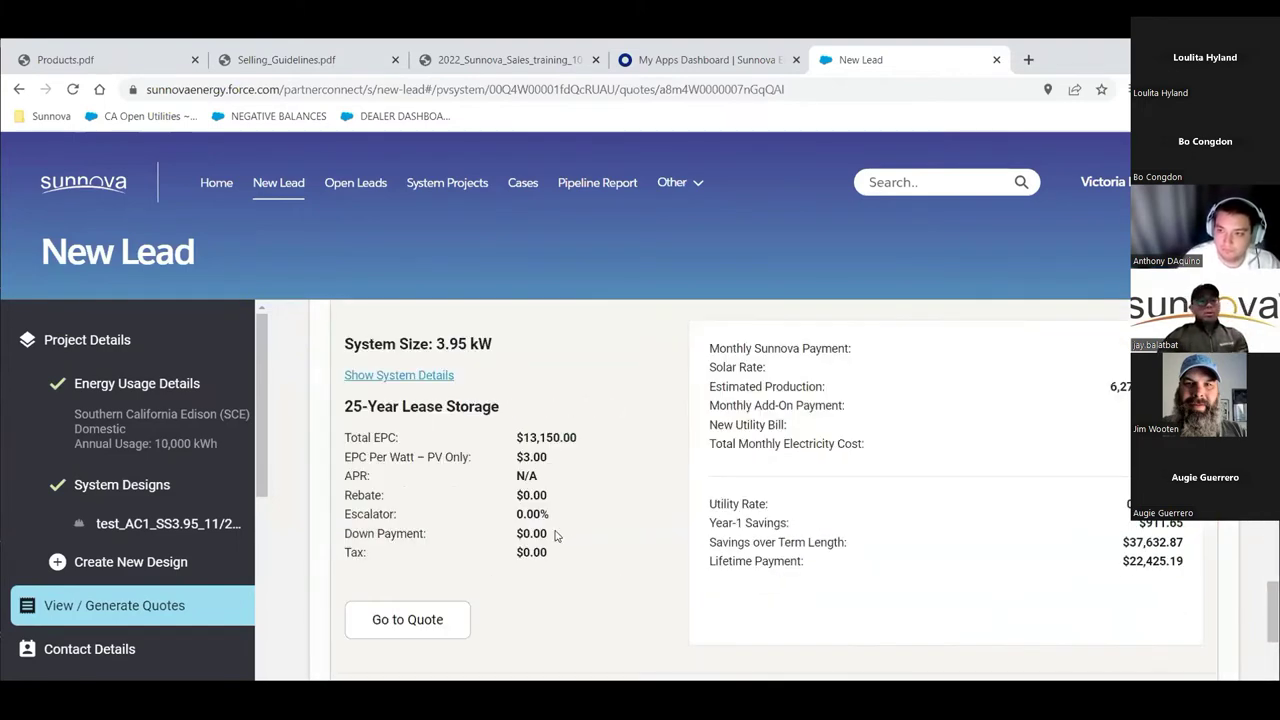
left_click(416, 622)
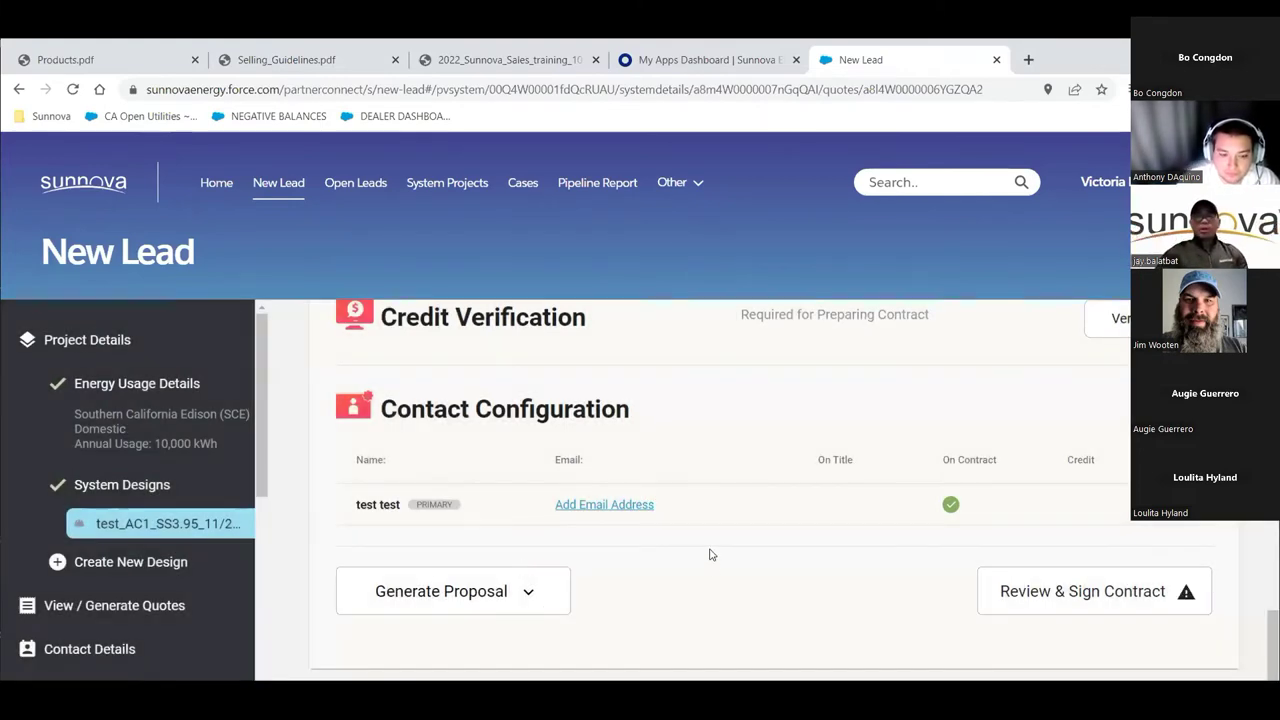
Step: Examine the saved quote's payment breakdown, title verification, credit verification and contact configuration sections
scroll(838, 520, "down", 5)
scroll(846, 523, "down", 3)
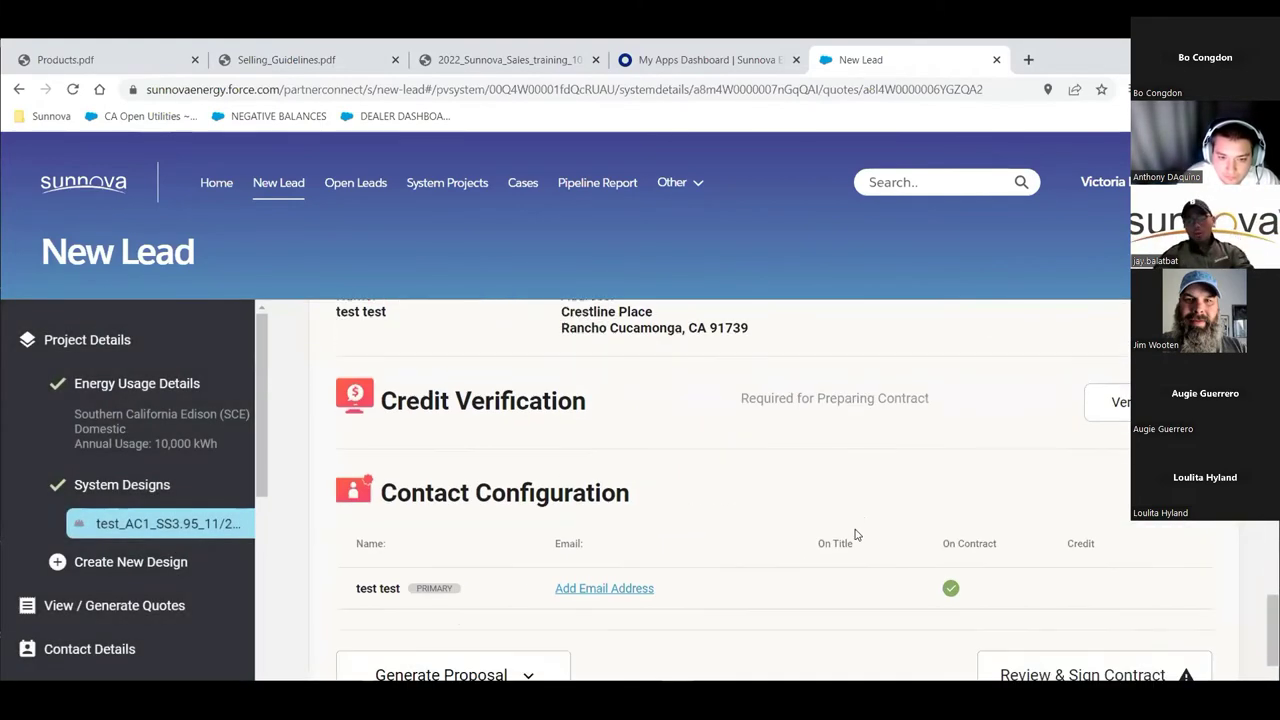
scroll(858, 530, "up", 4)
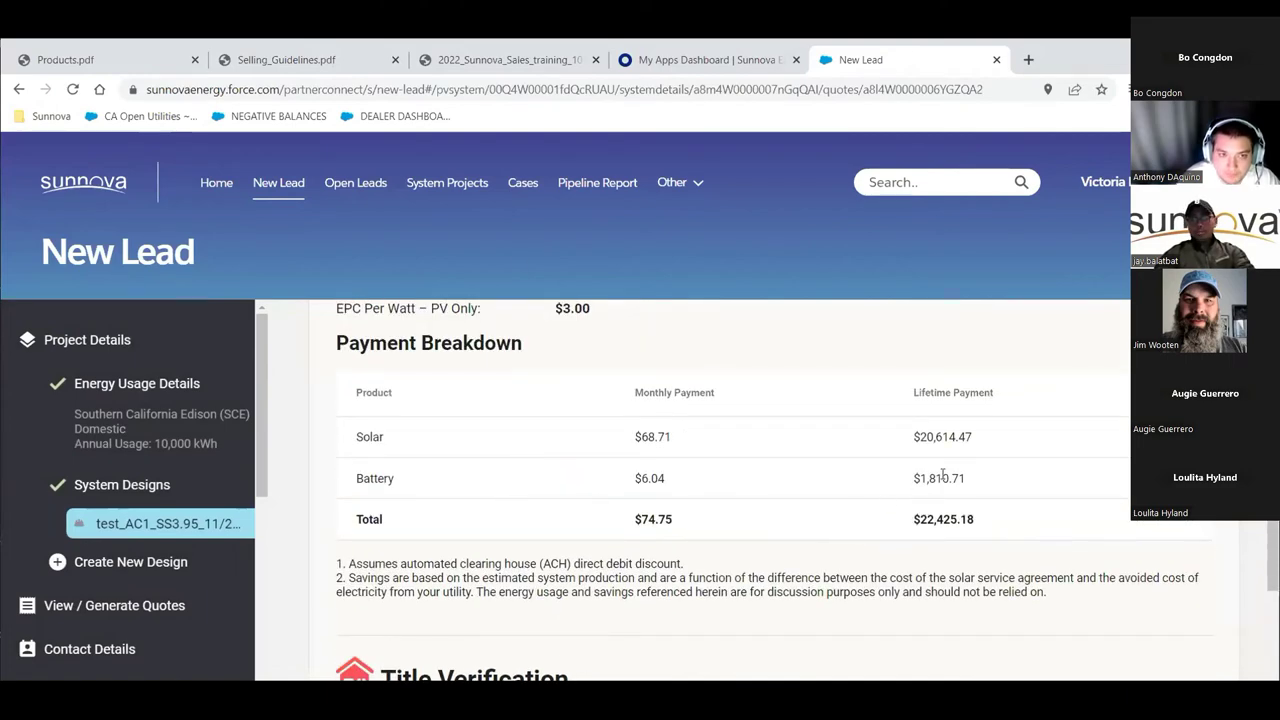
scroll(1020, 510, "down", 5)
scroll(1044, 498, "up", 1)
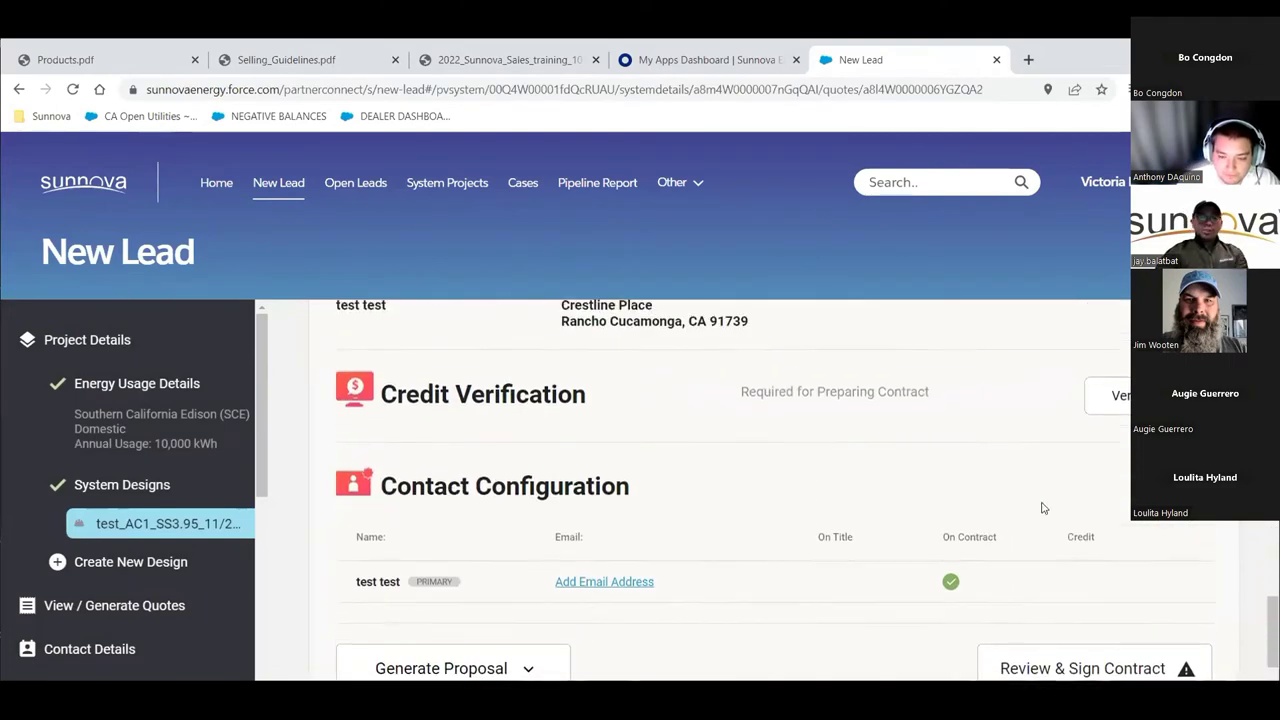
scroll(1003, 527, "down", 1)
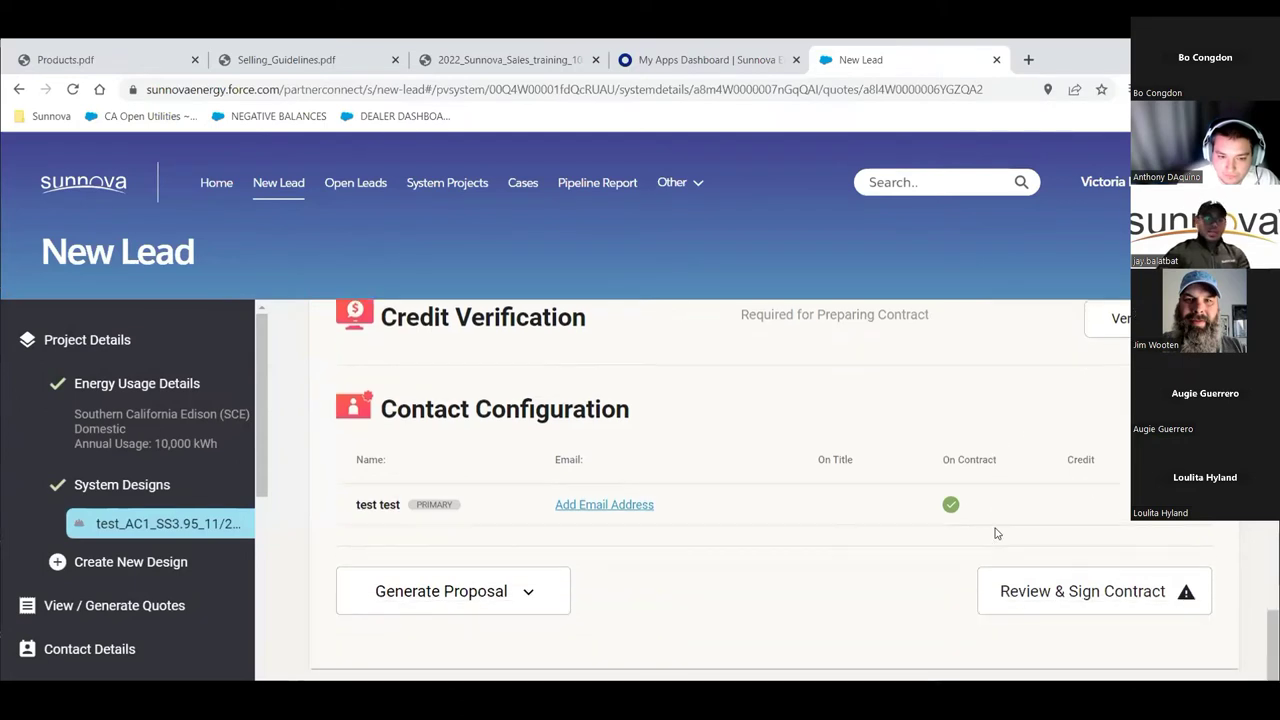
Step: Show the proposal's download and email options, and try to review and sign the contract
left_click(540, 598)
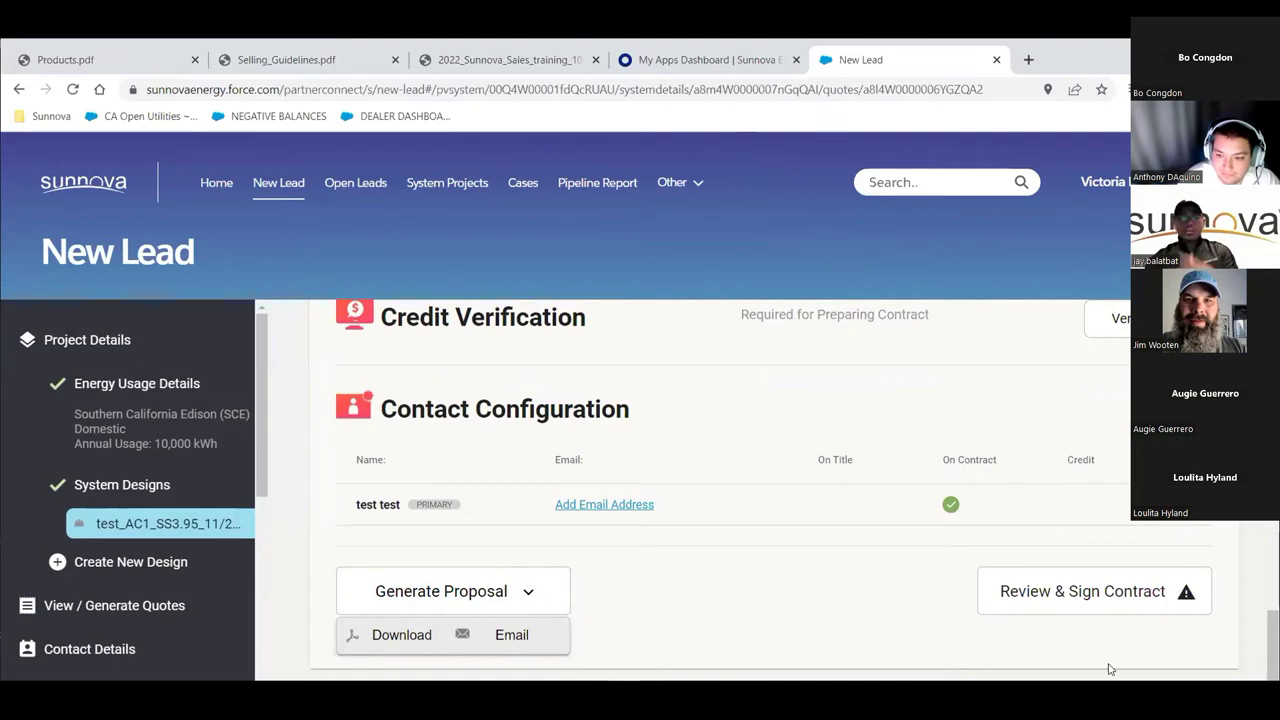
left_click(1010, 591)
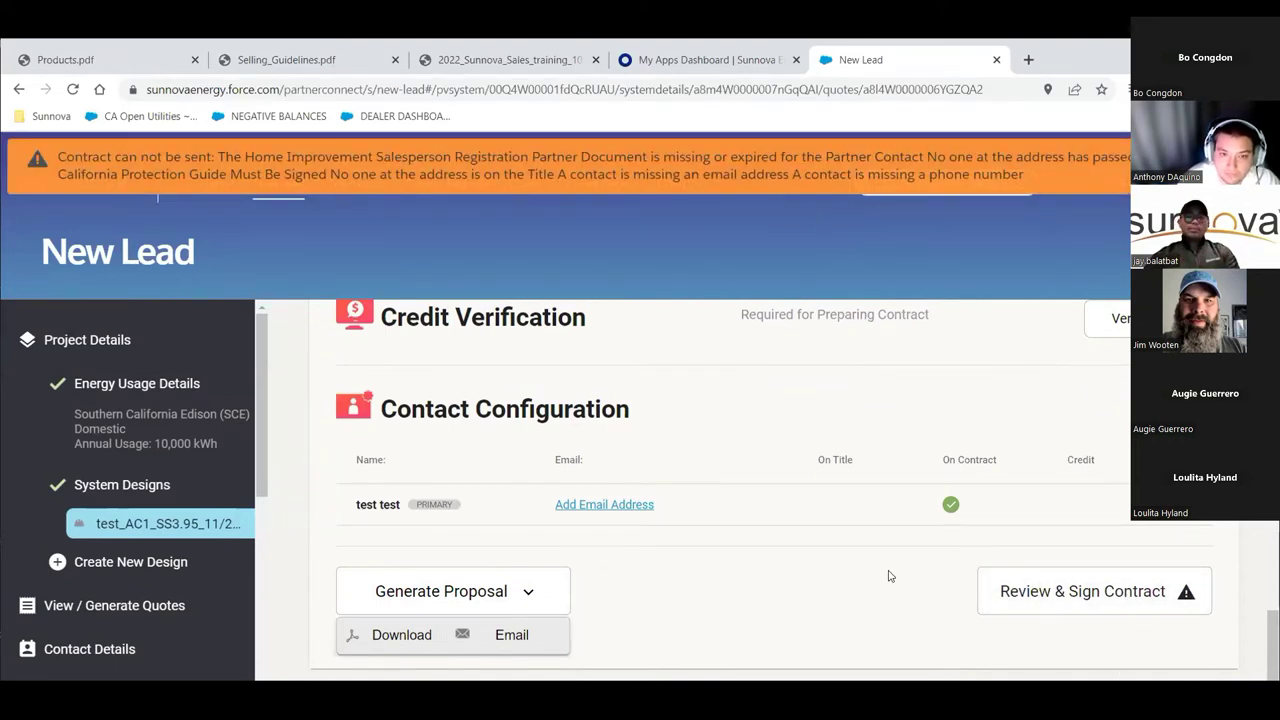
scroll(889, 574, "up", 3)
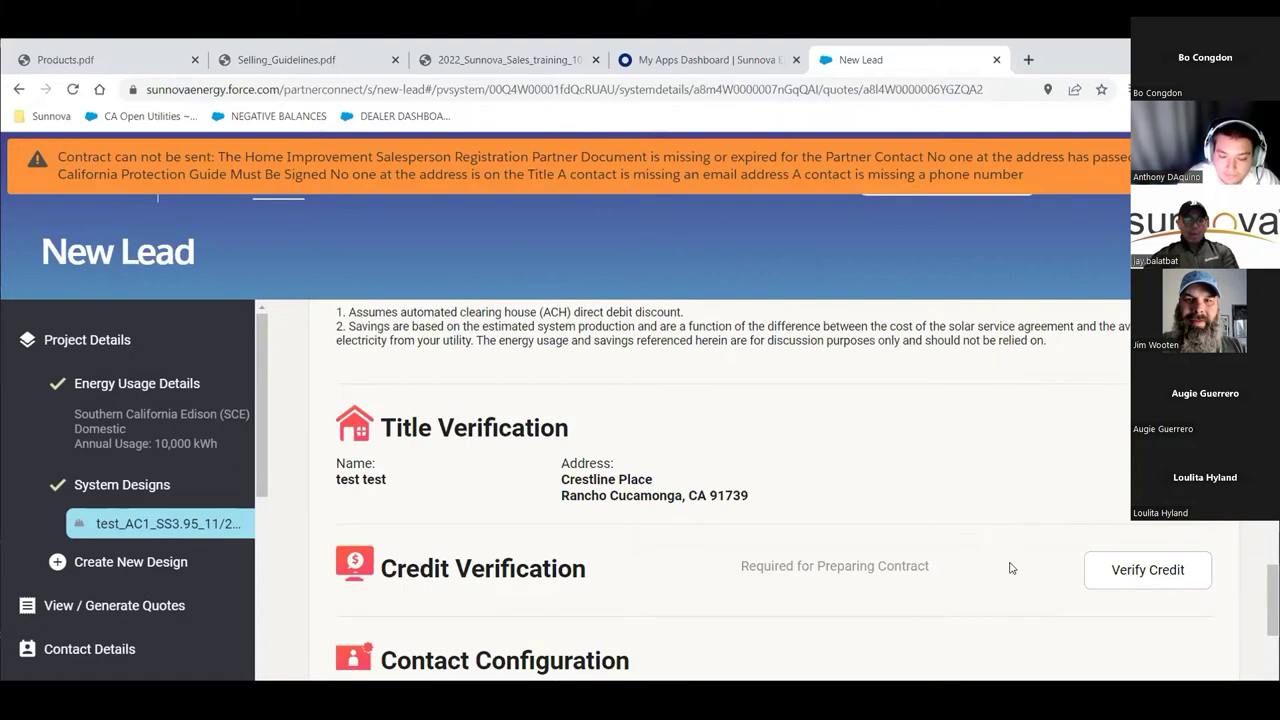
scroll(1010, 566, "down", 3)
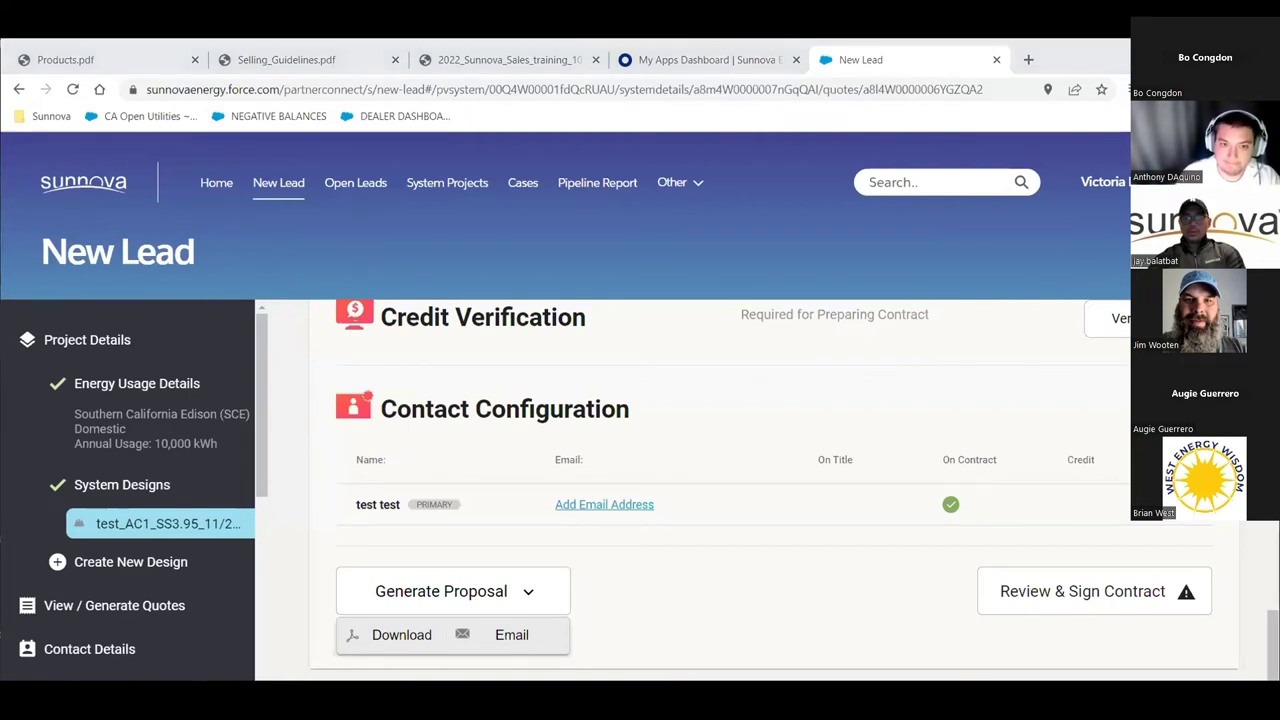
Step: Review the lease quote's details and the equipment listed for the system design
scroll(848, 575, "up", 10)
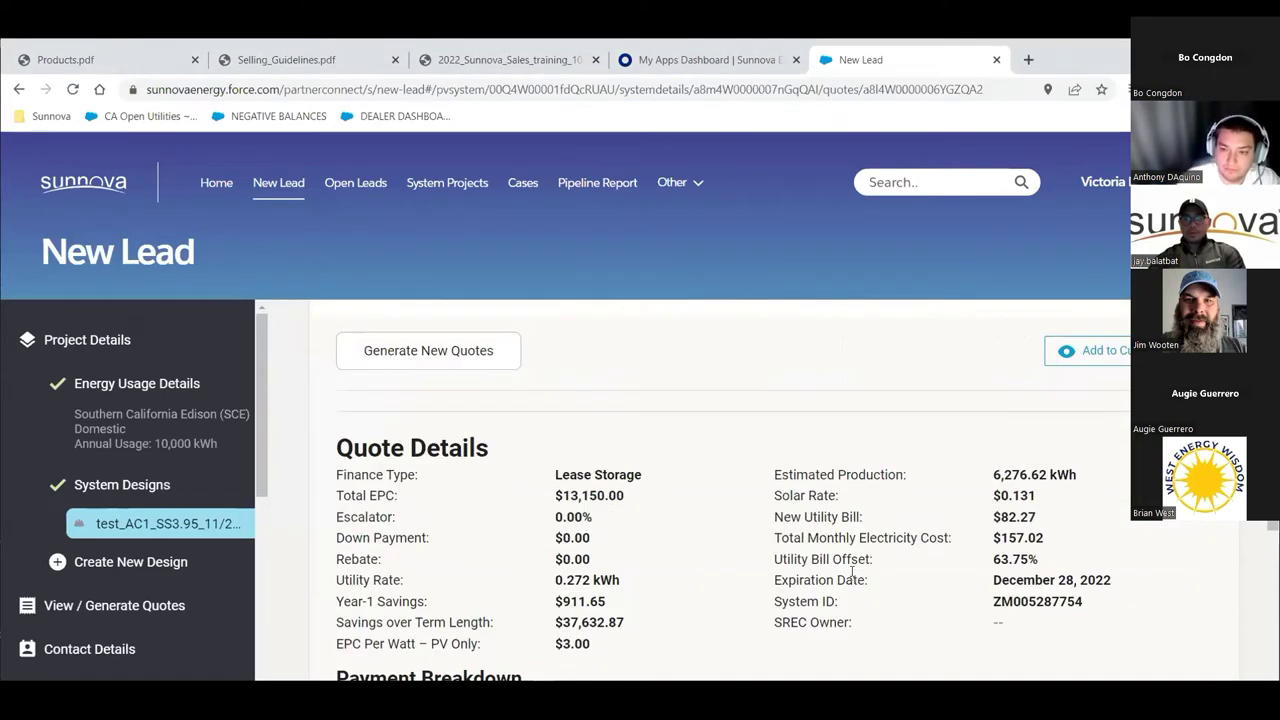
scroll(852, 575, "down", 10)
scroll(852, 572, "up", 4)
scroll(852, 572, "up", 5)
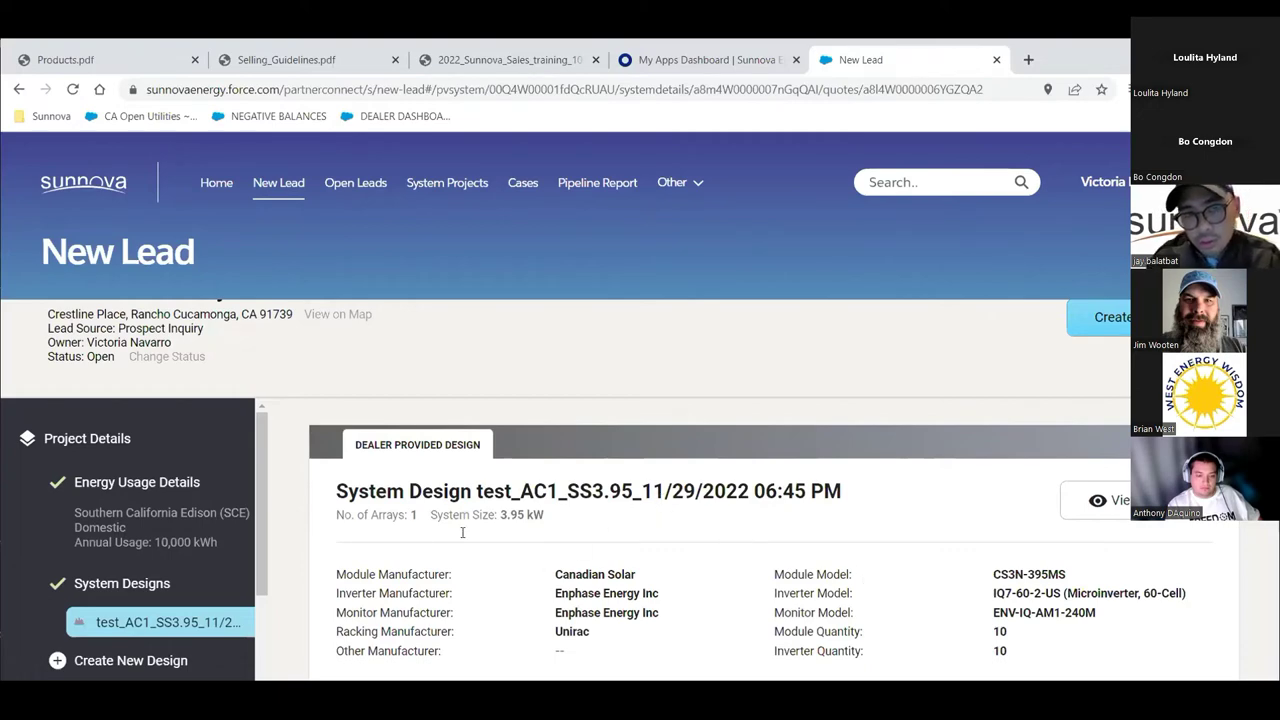
Step: Switch to Selling_Guidelines.pdf and look through its validation and eligibility pages to find the Qualifying Property Types page
left_click(337, 66)
scroll(698, 447, "down", 1)
scroll(698, 447, "down", 20)
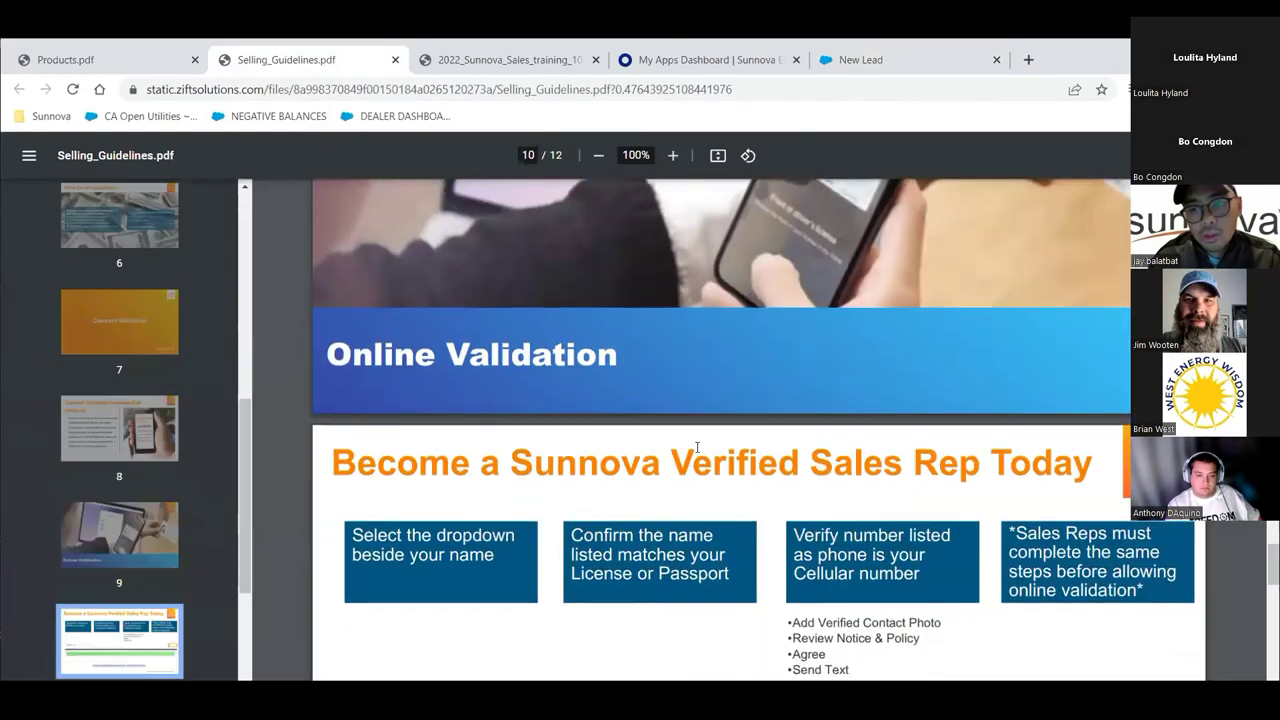
scroll(701, 468, "up", 15)
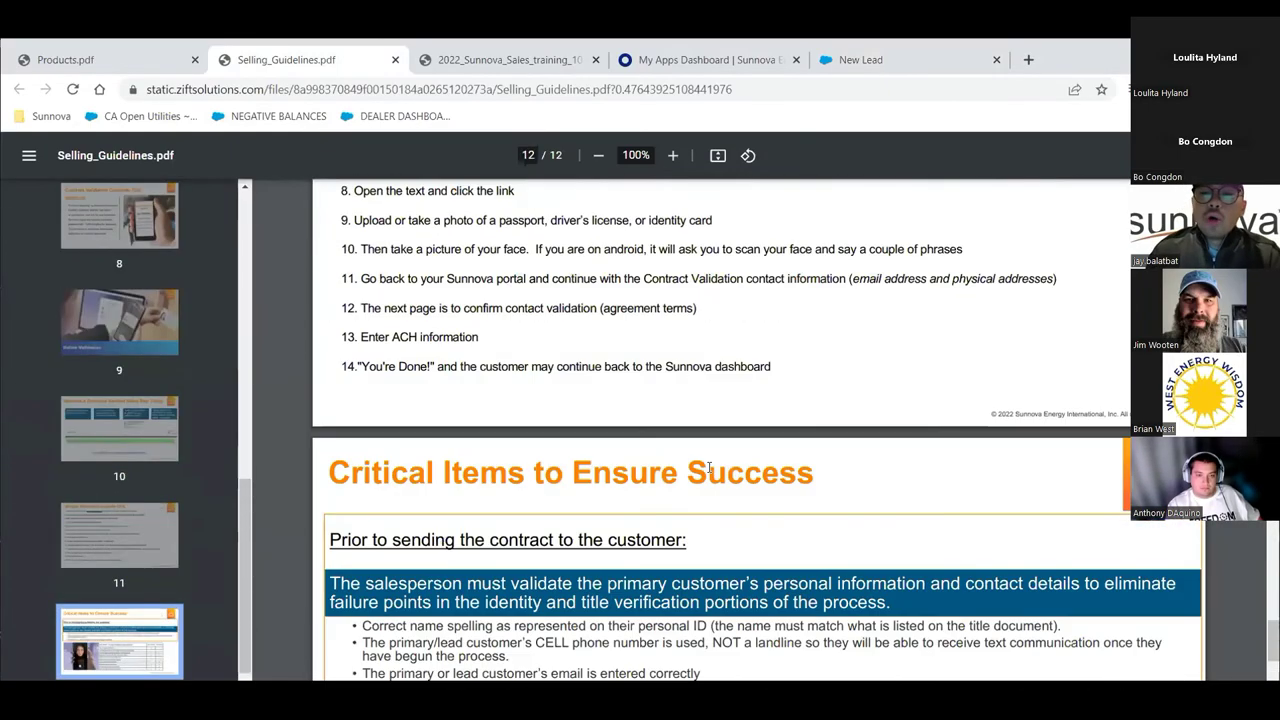
scroll(710, 503, "up", 15)
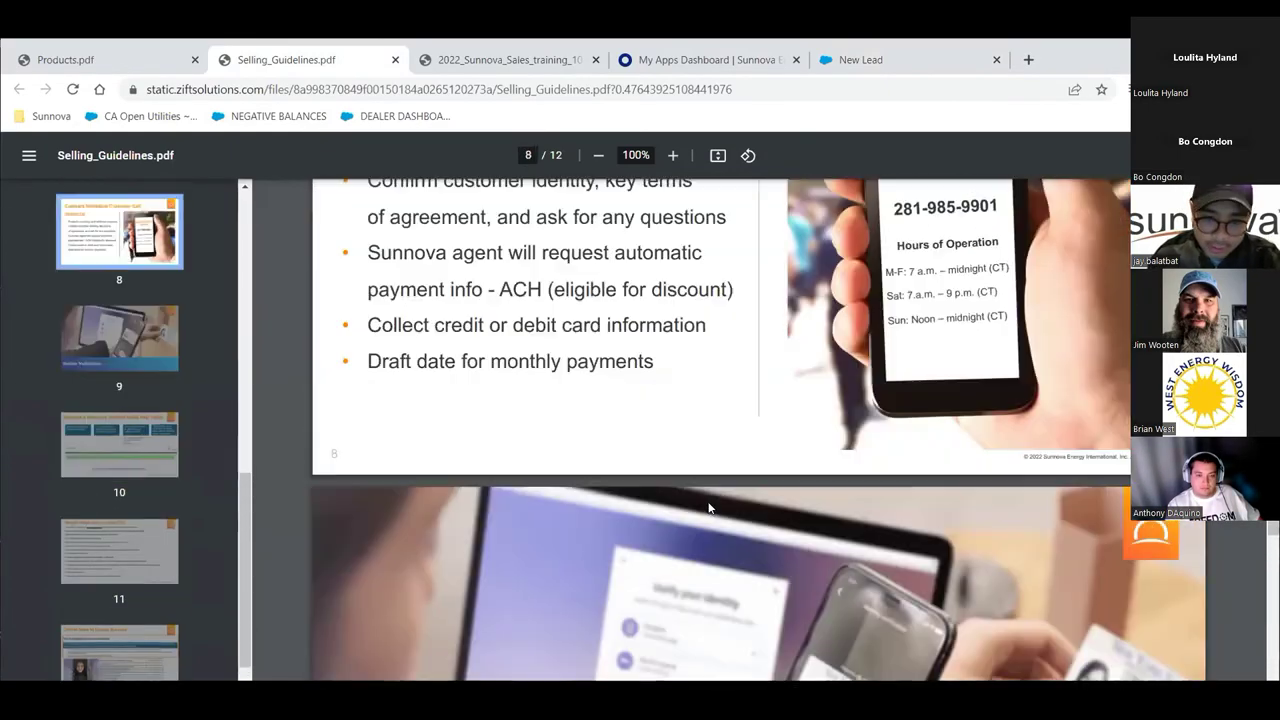
scroll(706, 512, "up", 7)
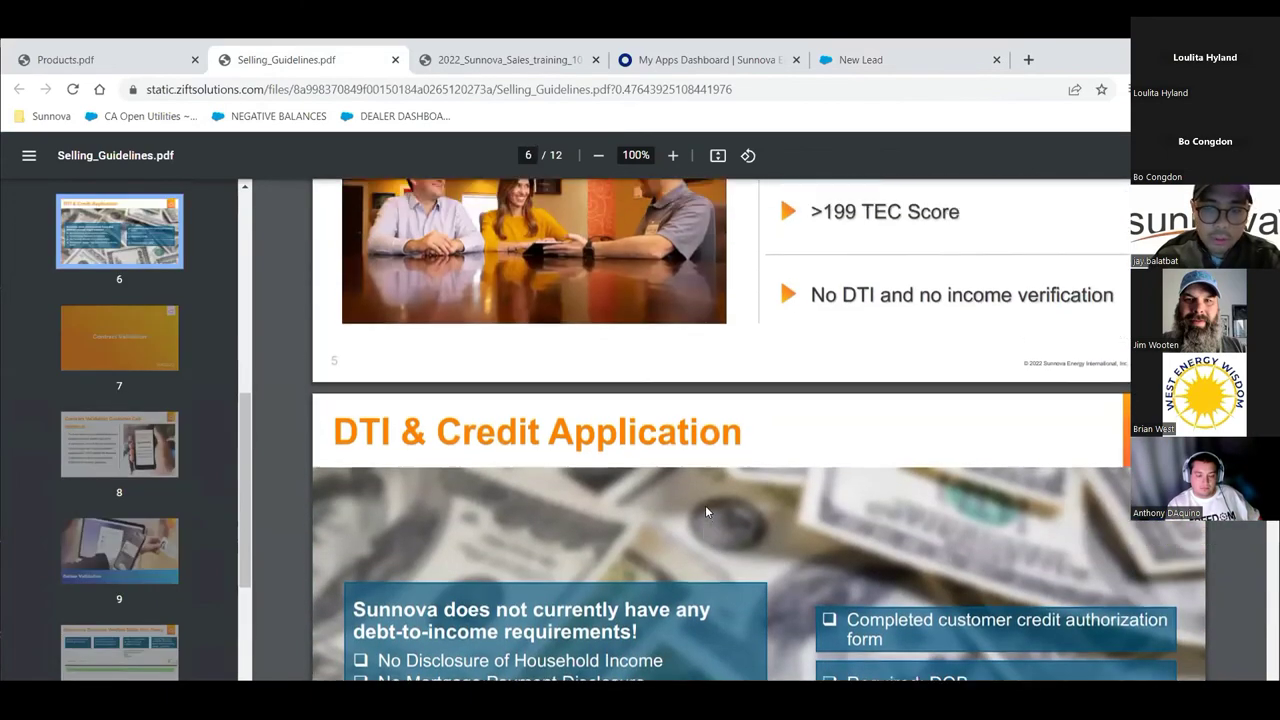
scroll(701, 520, "up", 5)
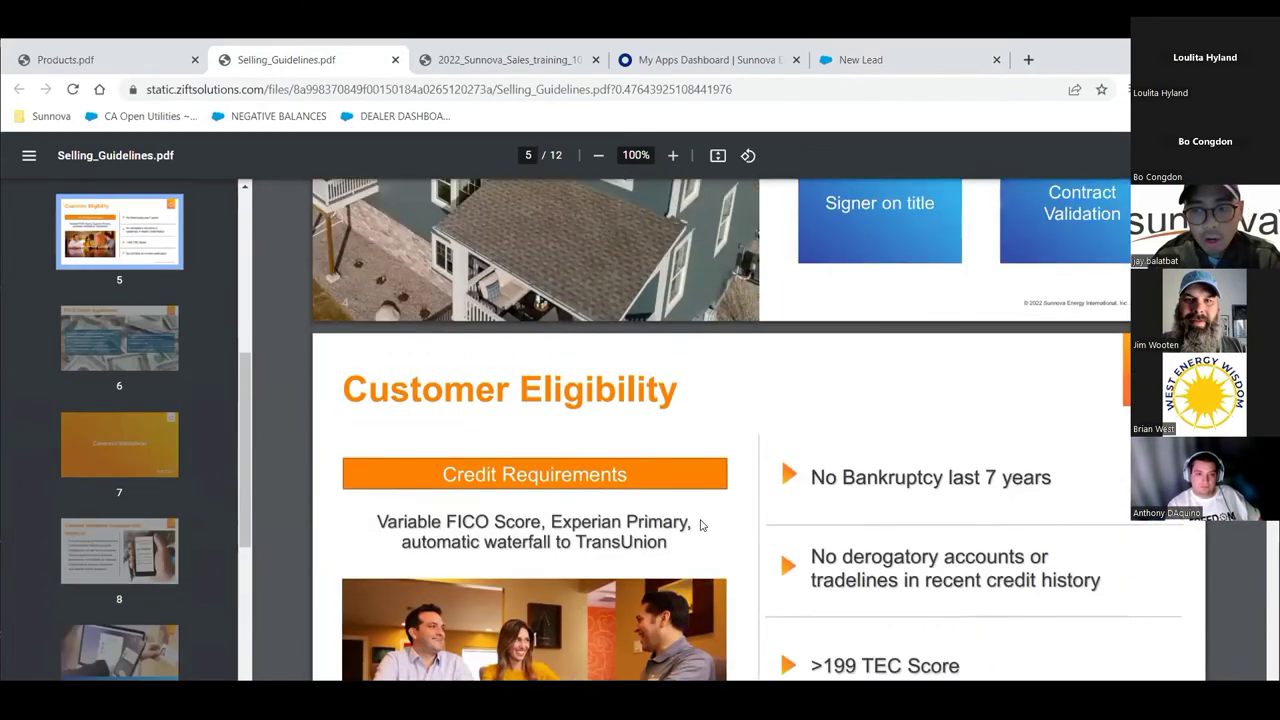
scroll(701, 520, "up", 10)
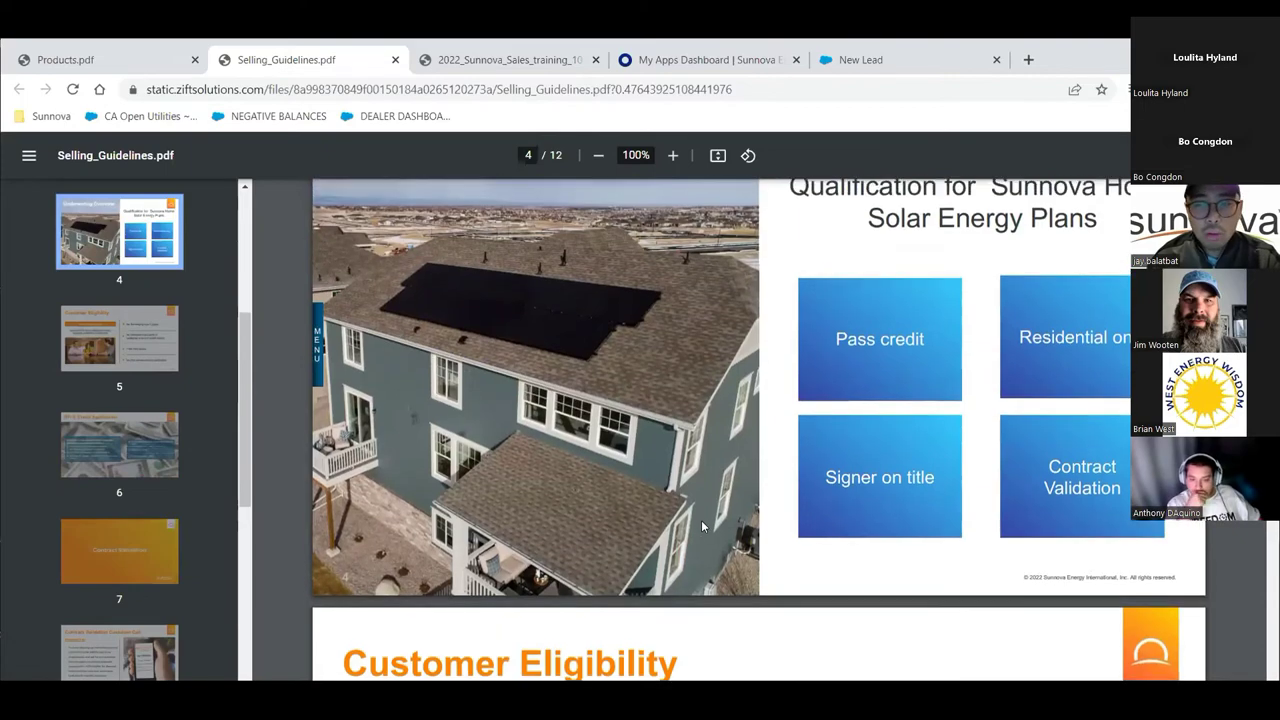
scroll(740, 541, "up", 3)
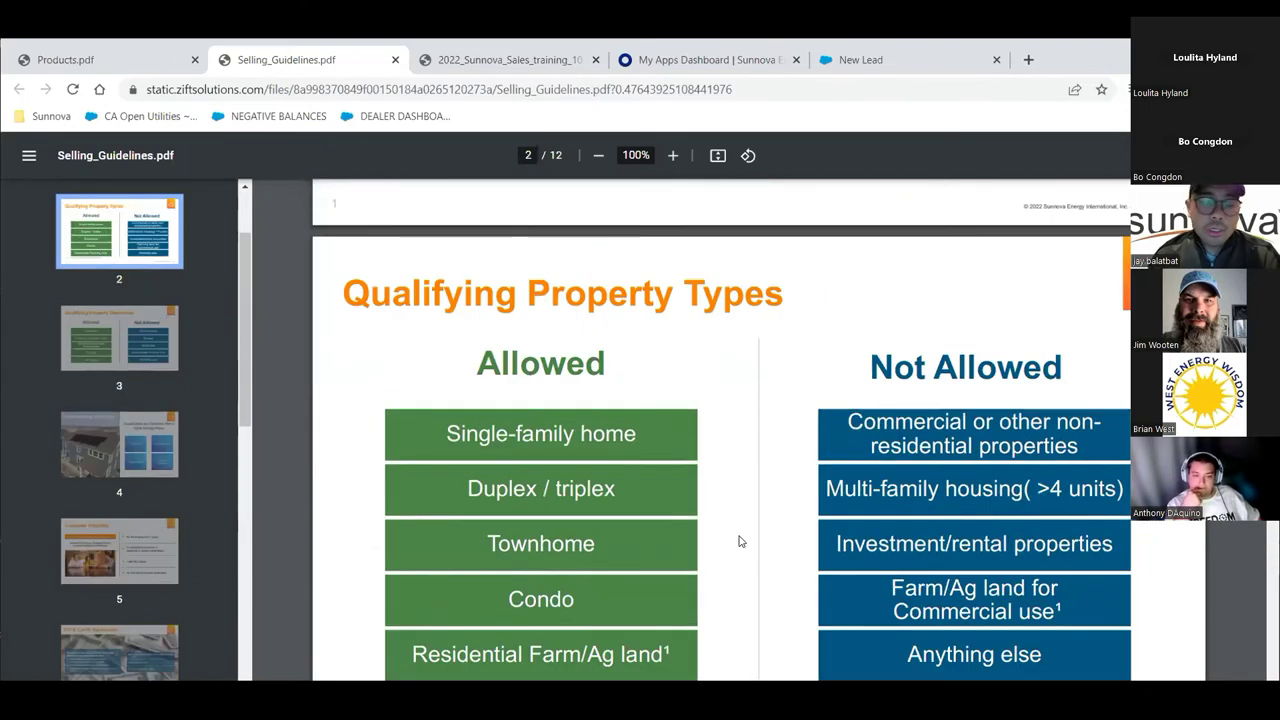
scroll(740, 541, "down", 1)
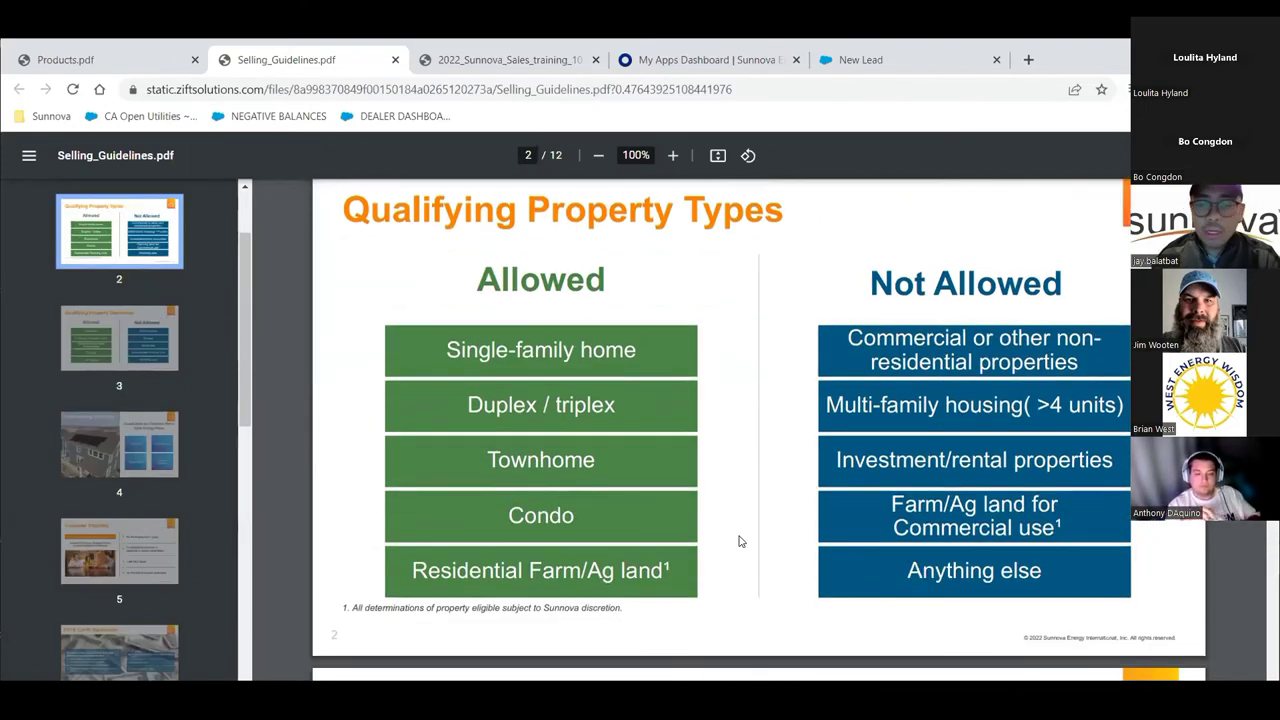